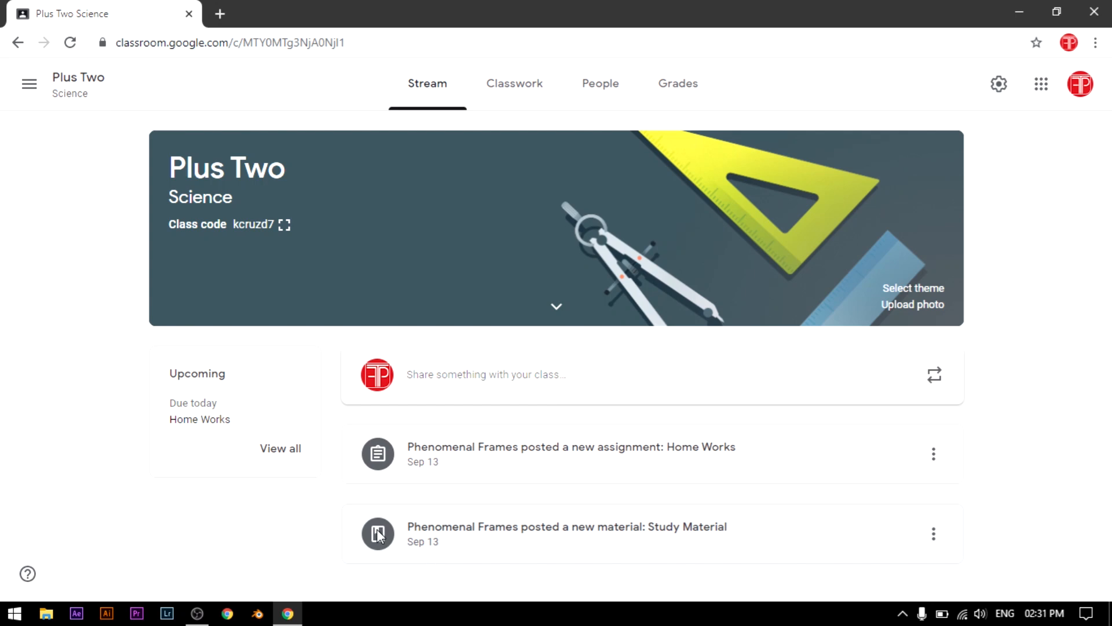
# From the class gradebook, open the attached Google Docs submission for Home Works from the student with an ungraded entry.
pyautogui.click(530, 102)
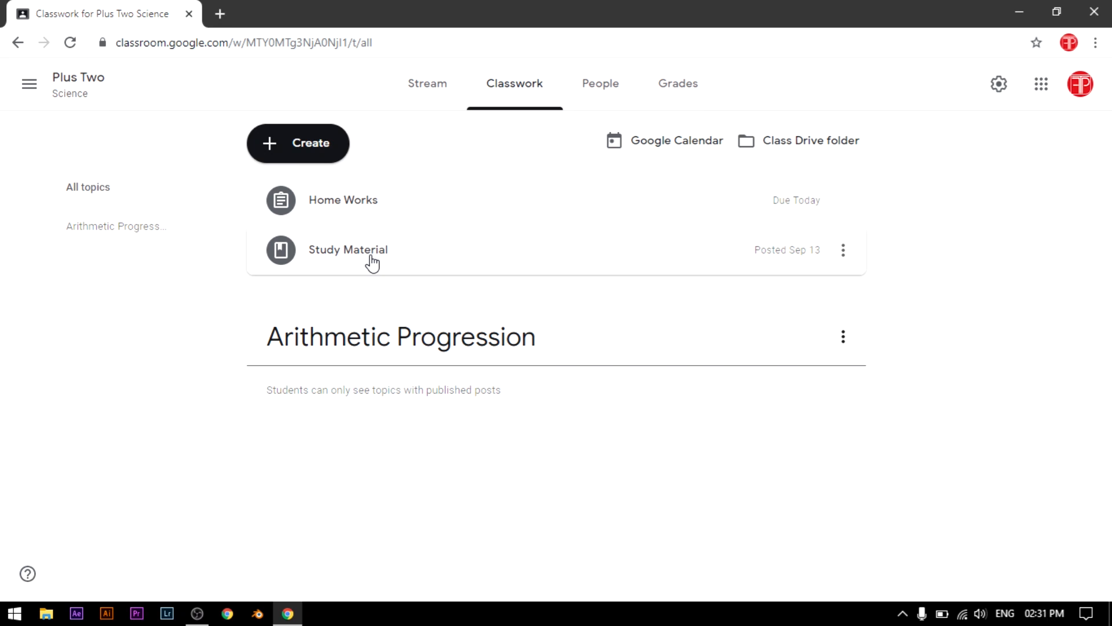
pyautogui.click(665, 102)
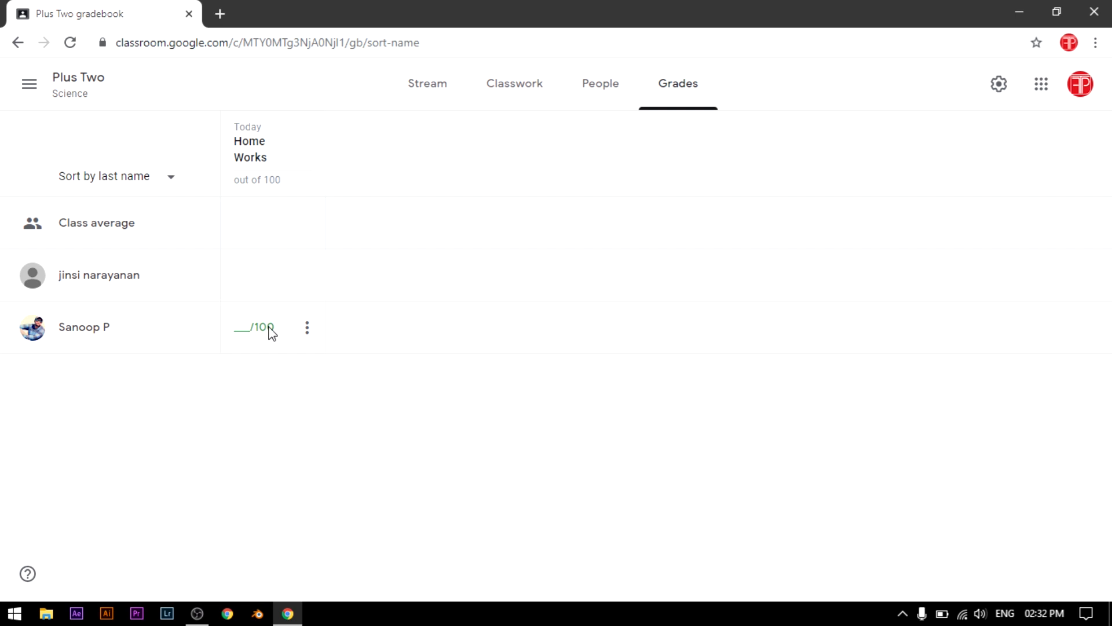
pyautogui.click(110, 330)
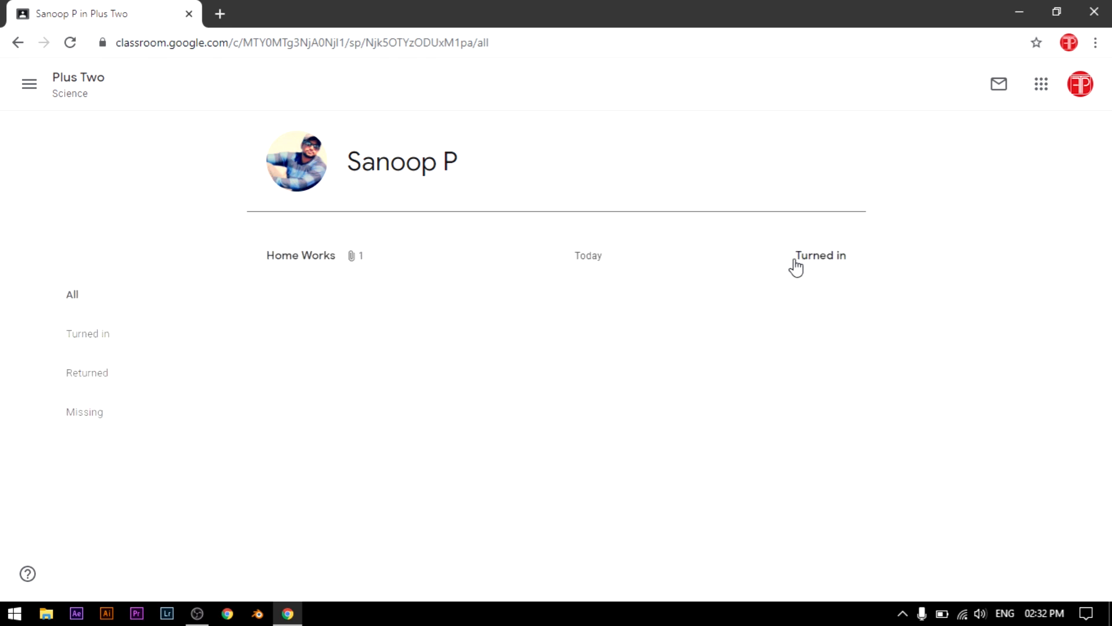
pyautogui.click(490, 272)
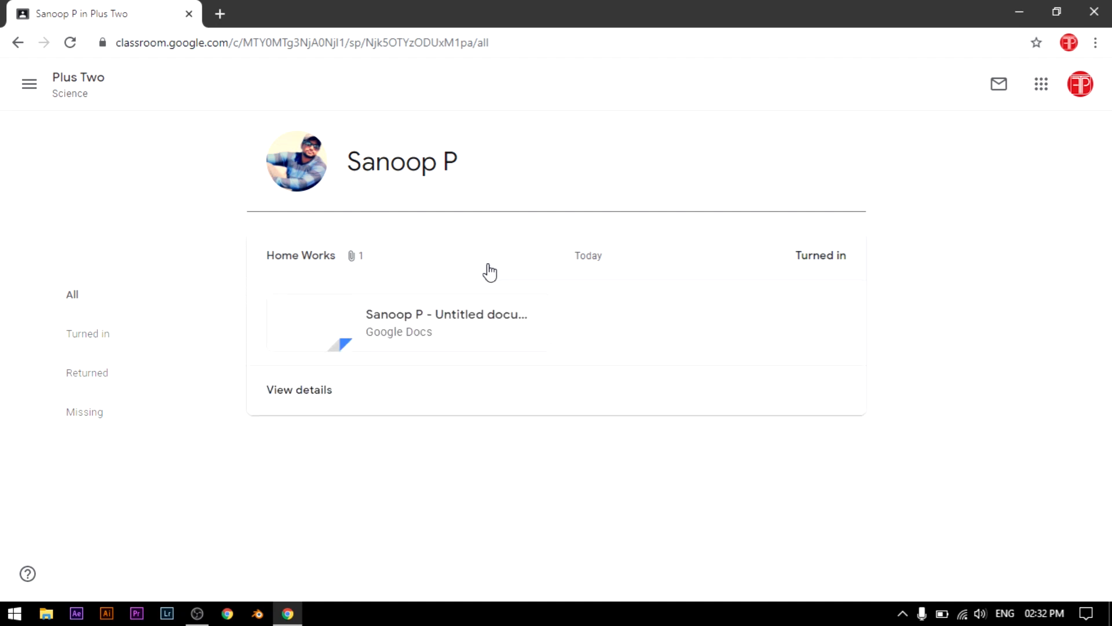
pyautogui.click(398, 332)
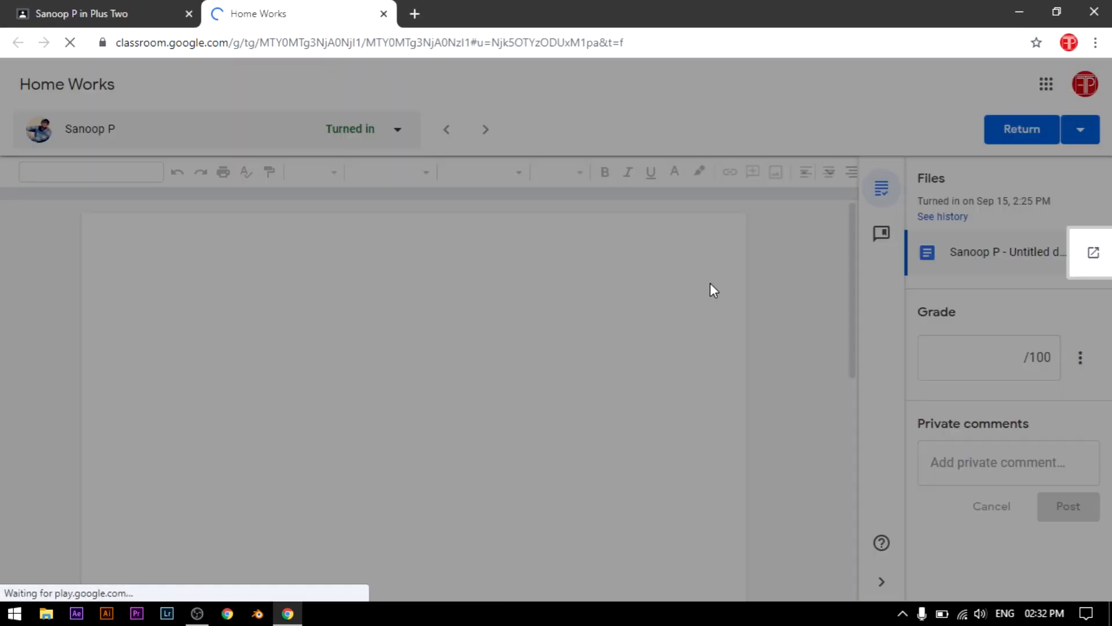
# Review the student's answers to both series questions in the submitted Home Works document.
pyautogui.scroll(-2, 314, 438)
pyautogui.scroll(-2, 315, 438)
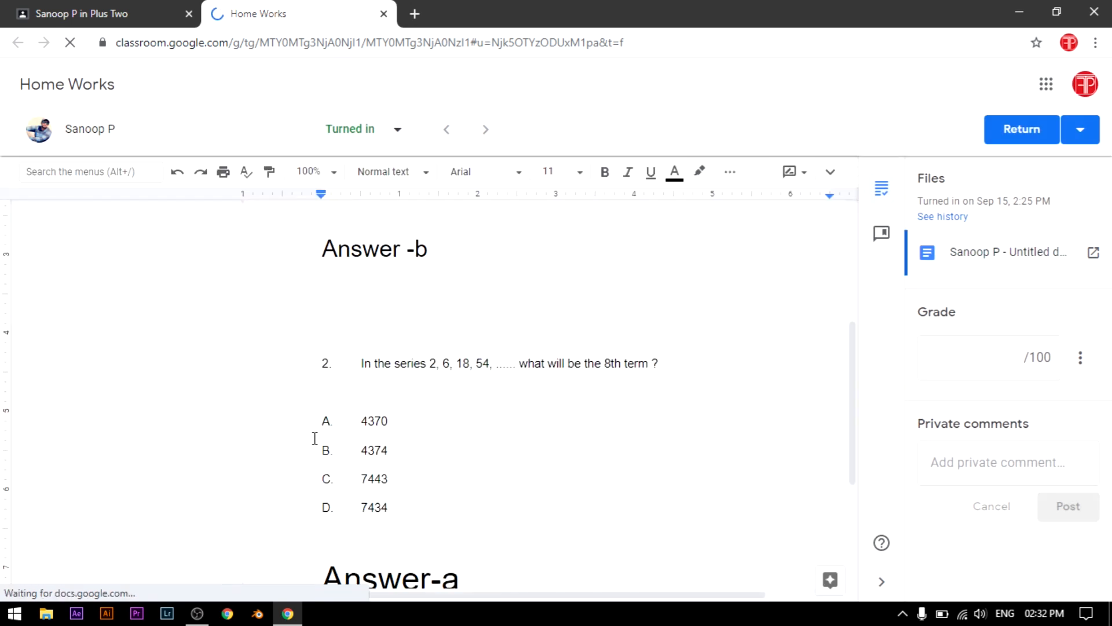
pyautogui.scroll(-1, 355, 243)
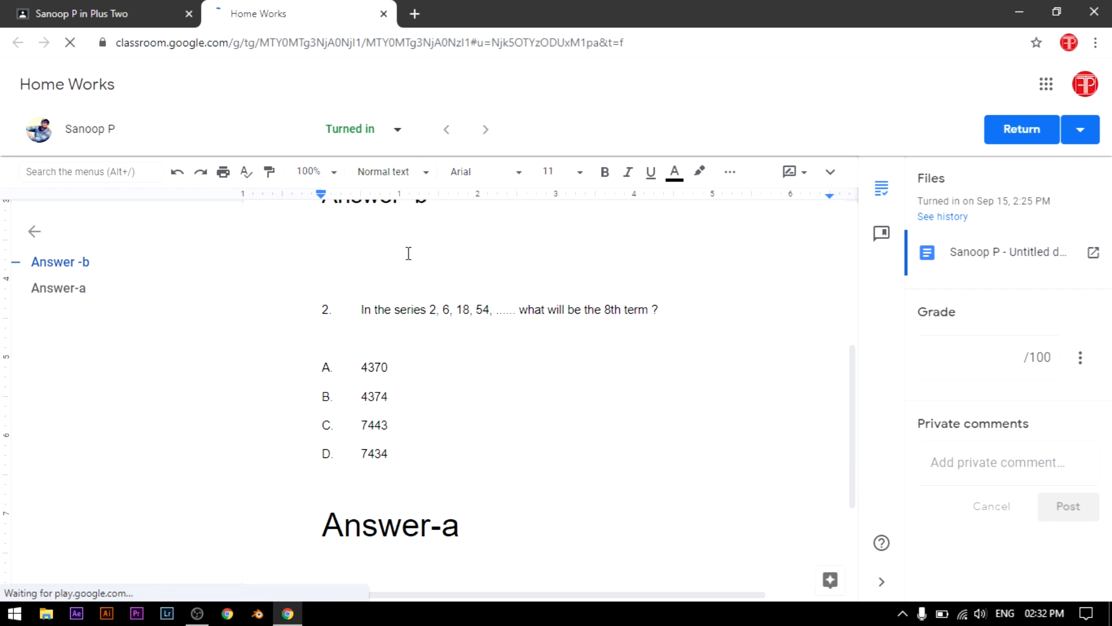
pyautogui.scroll(3, 408, 249)
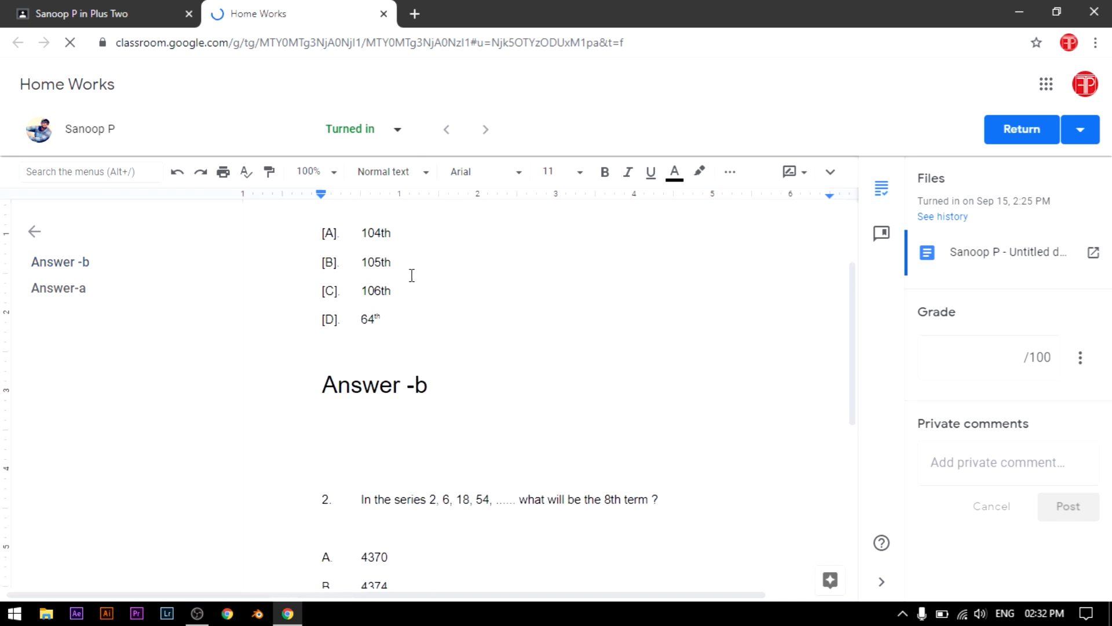
pyautogui.scroll(-3, 405, 396)
pyautogui.scroll(-1, 405, 396)
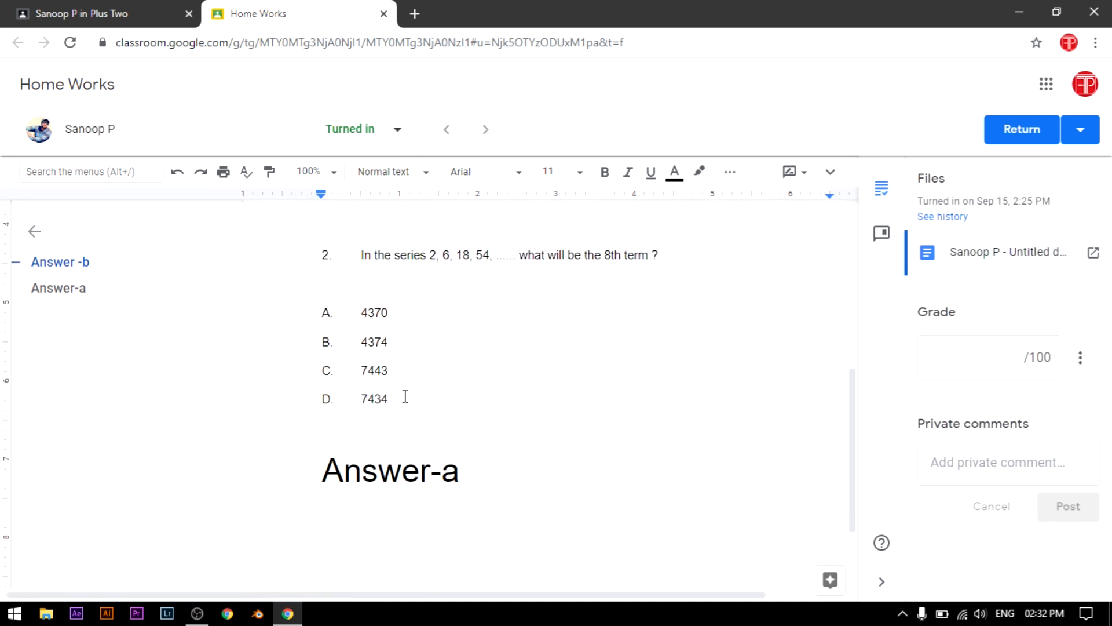
pyautogui.scroll(6, 406, 396)
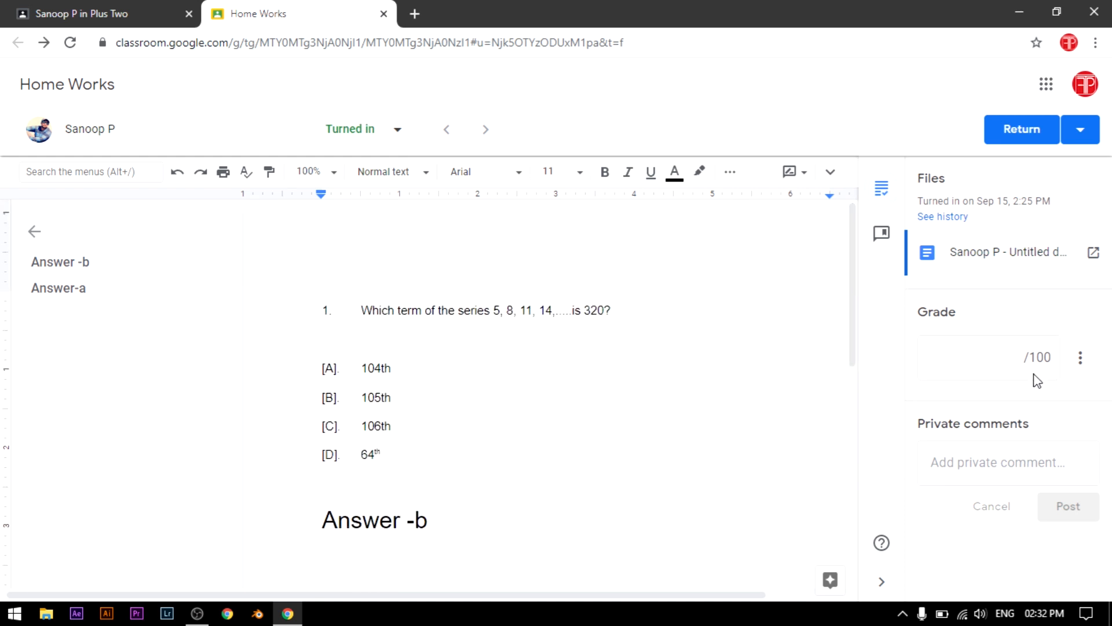
# Grade the Home Works submission 50 out of 100 and return it to the student.
pyautogui.click(1008, 364)
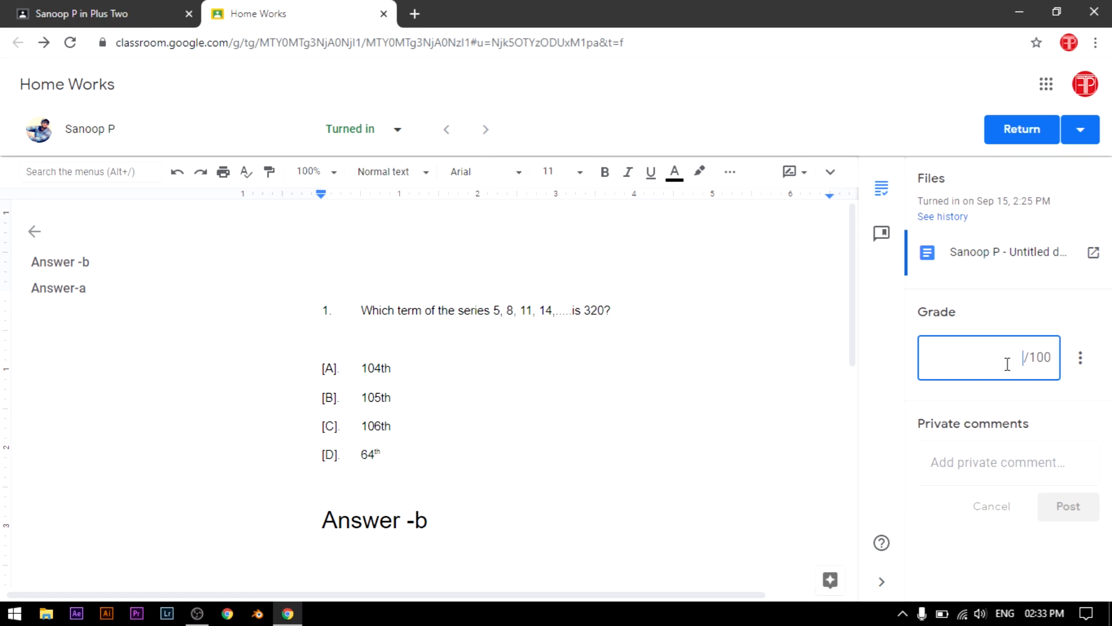
pyautogui.write('50')
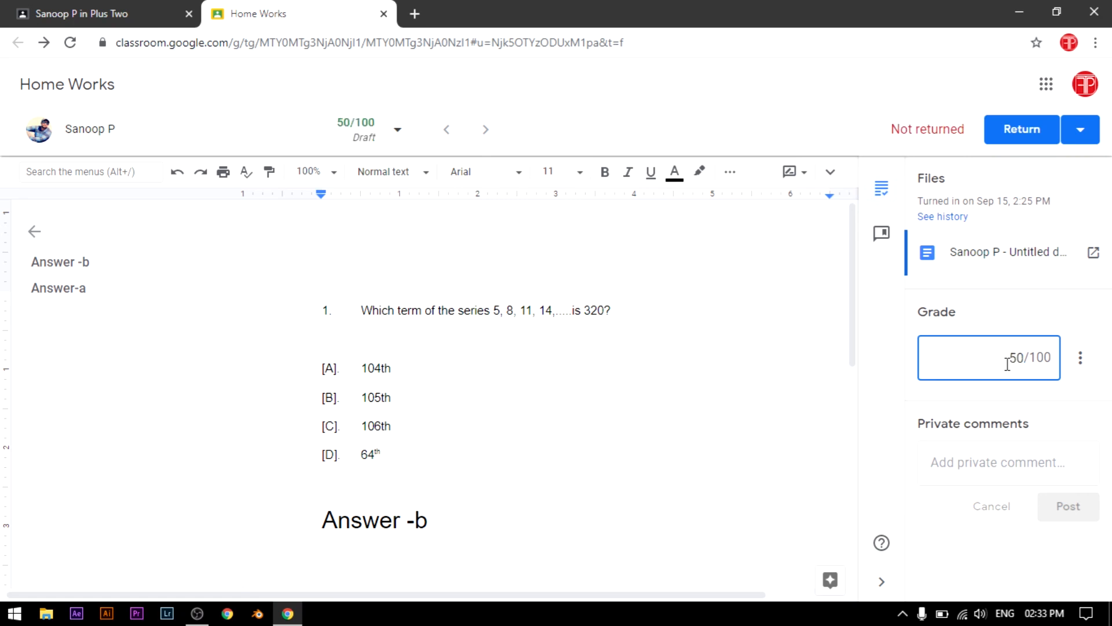
pyautogui.click(883, 409)
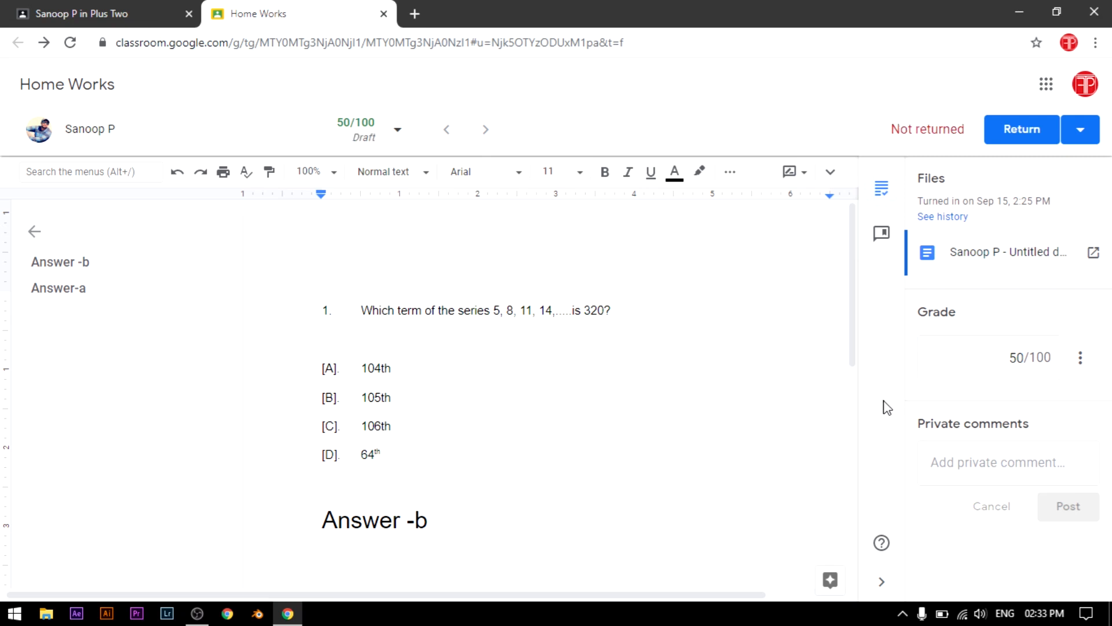
pyautogui.click(1023, 128)
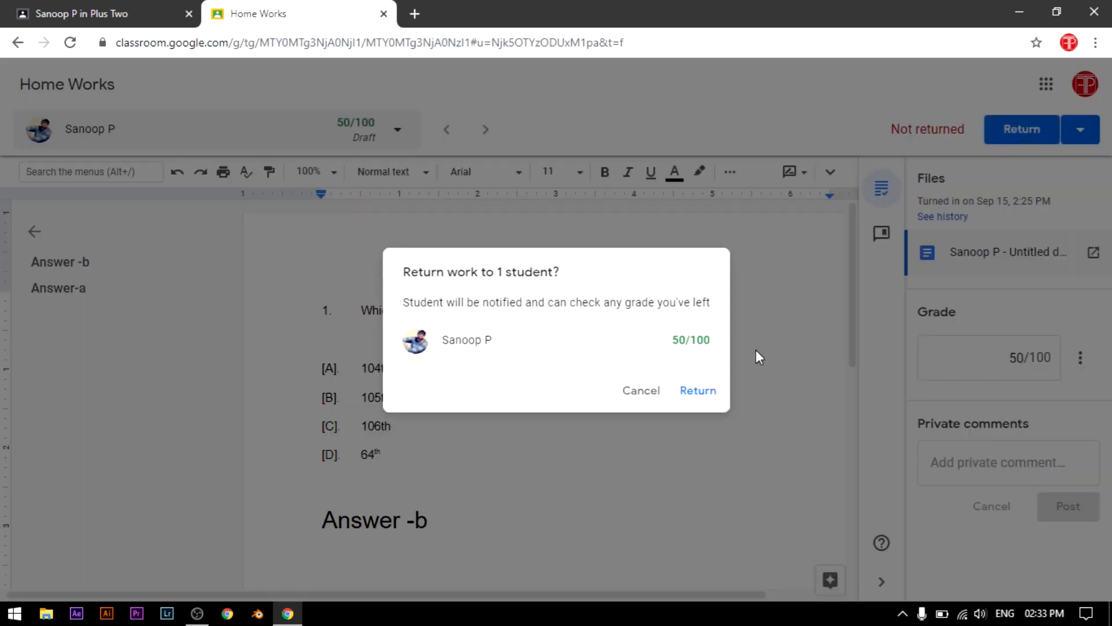
pyautogui.click(696, 389)
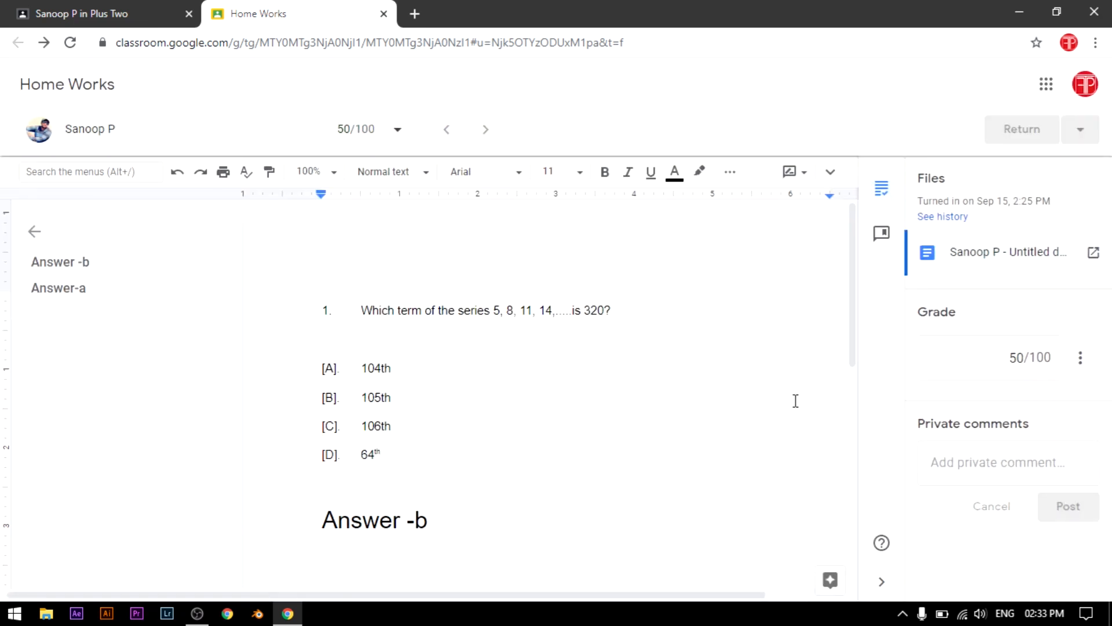
pyautogui.click(34, 231)
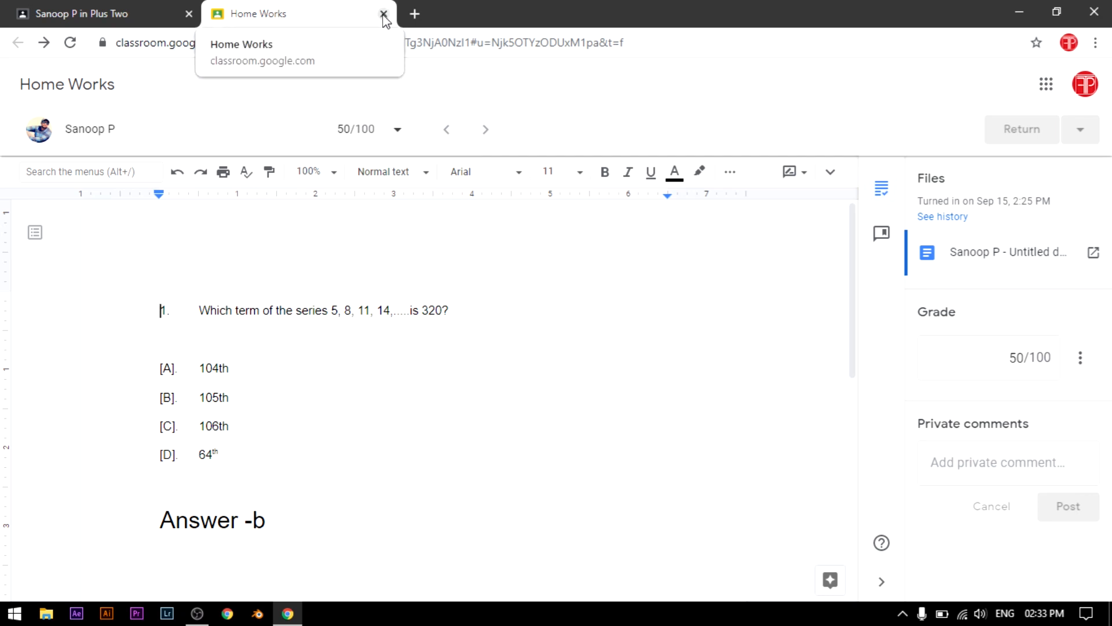
# Check the other student's Home Works entry for attached work and go back to the class gradebook.
pyautogui.click(113, 9)
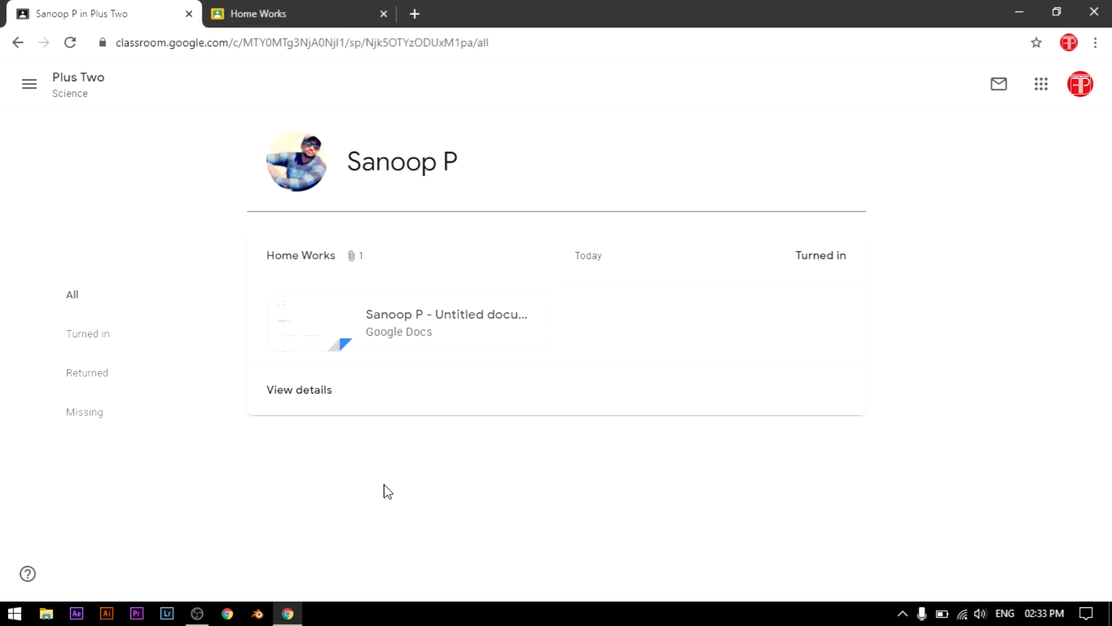
pyautogui.click(18, 43)
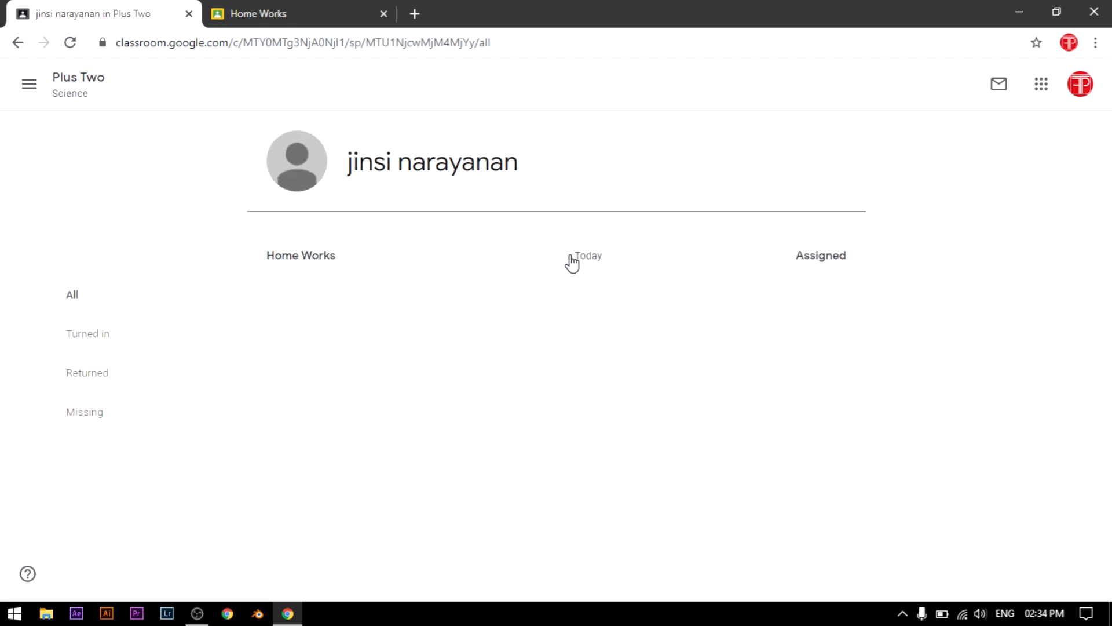
pyautogui.click(497, 269)
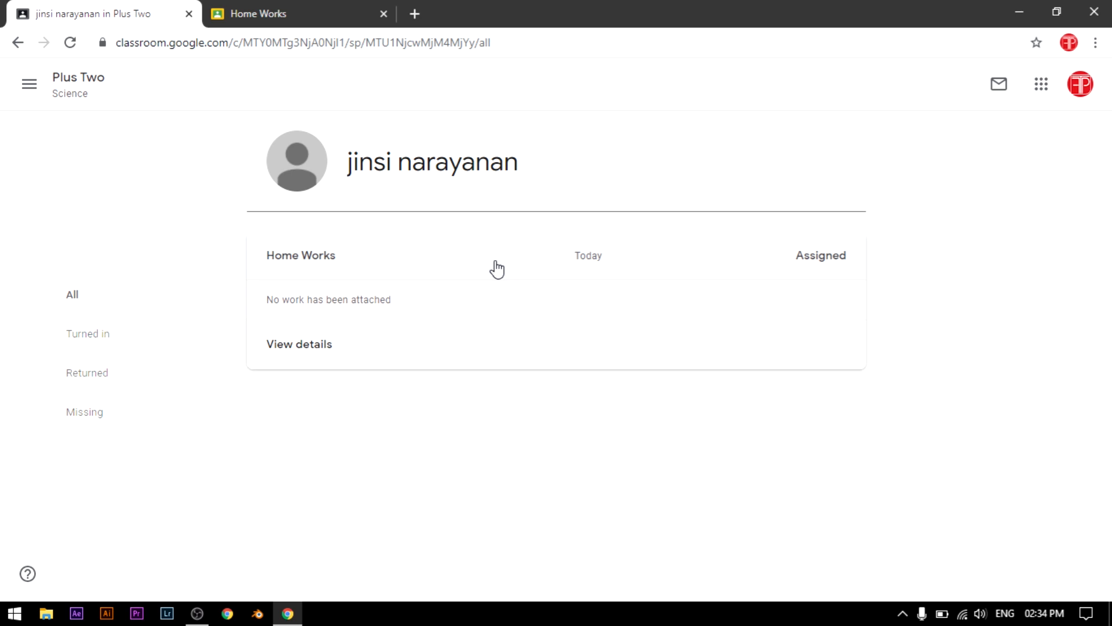
pyautogui.moveTo(268, 299); pyautogui.dragTo(410, 294)
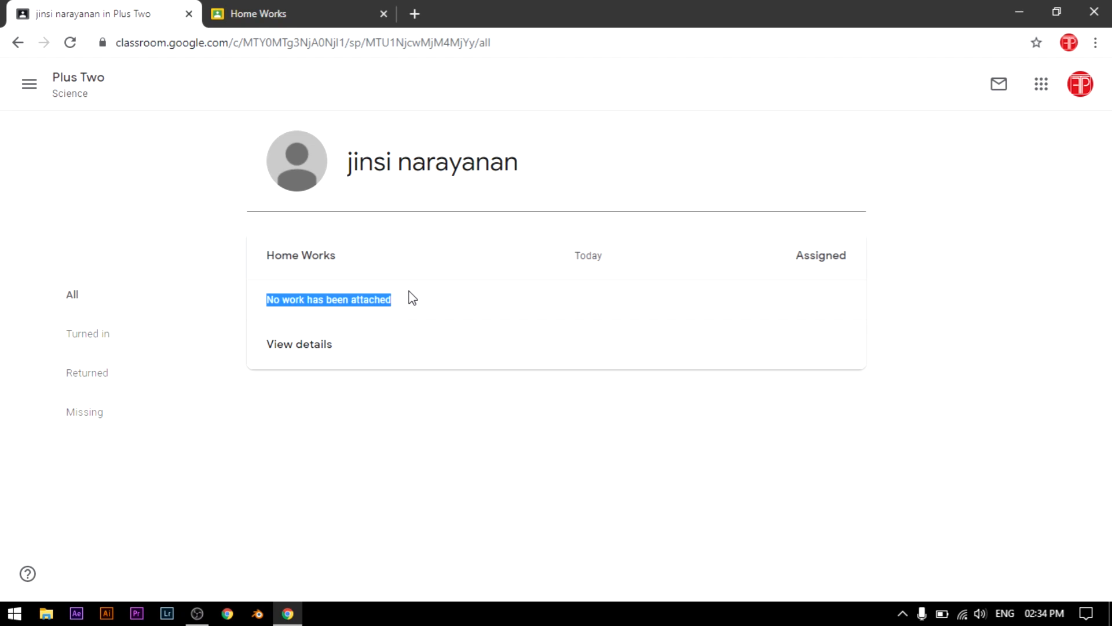
pyautogui.hotkey('alt', 'Left')
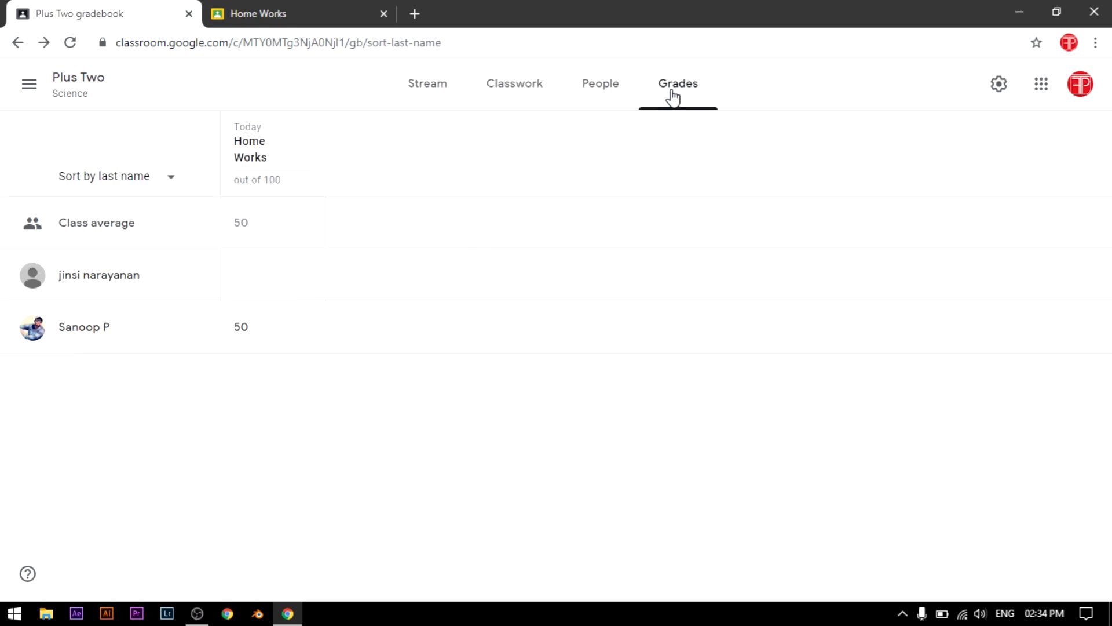
# Create a classwork question titled "What is A -Progression?" with the short answer type.
pyautogui.click(505, 92)
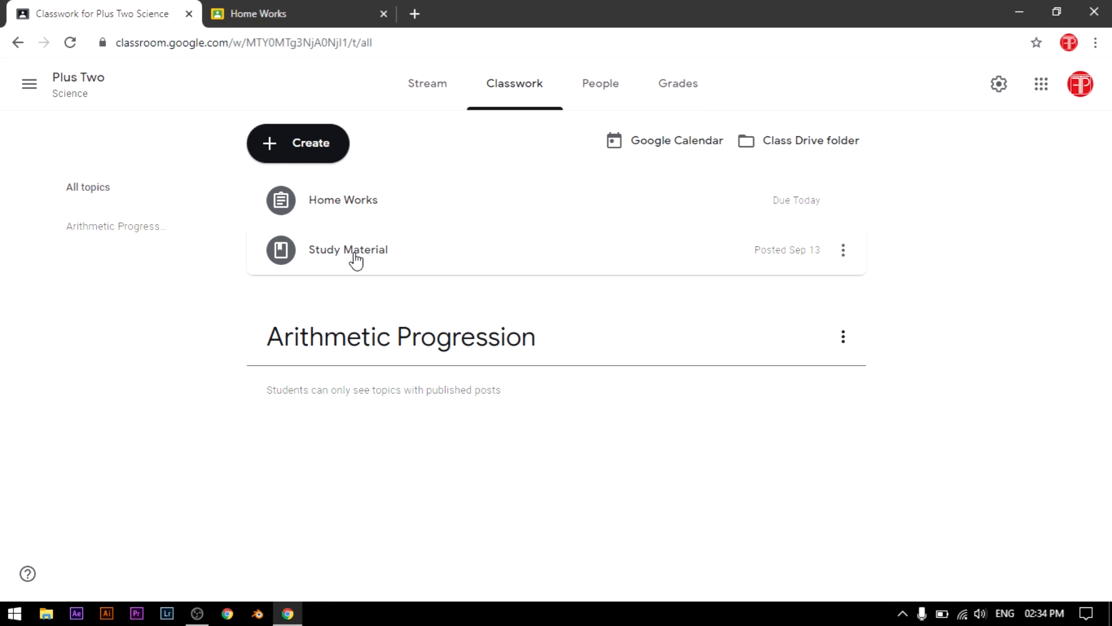
pyautogui.click(298, 145)
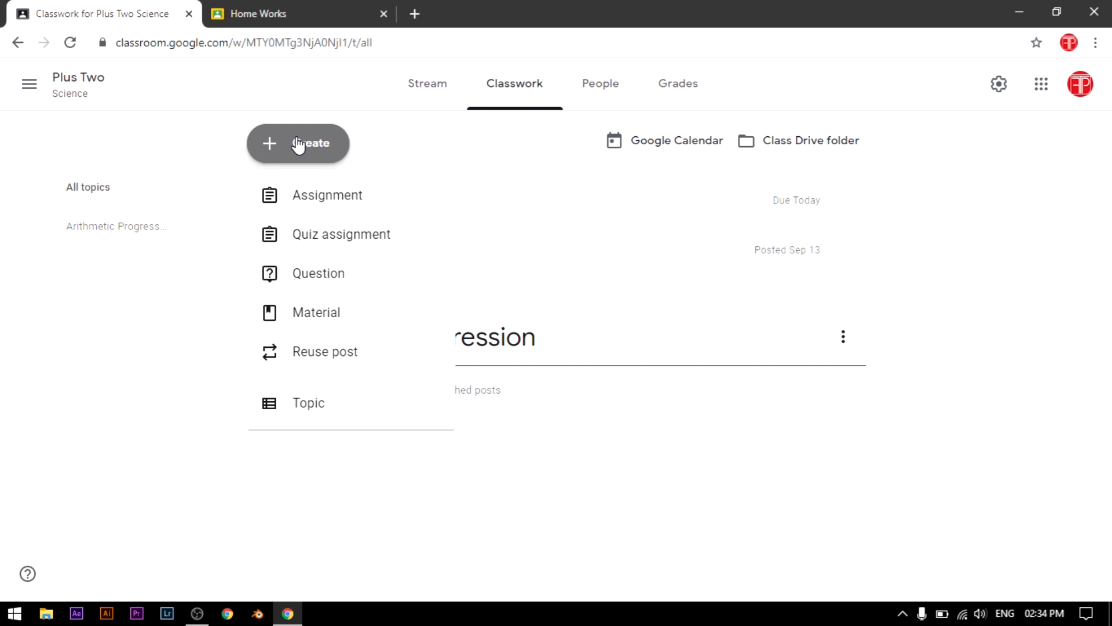
pyautogui.click(336, 273)
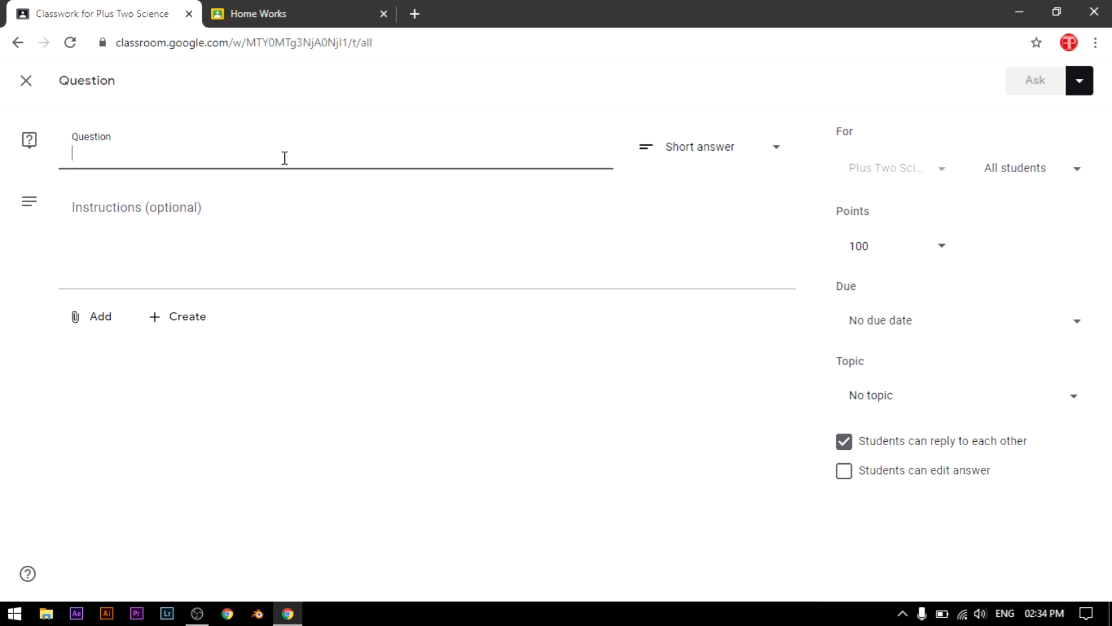
pyautogui.write('Wh')
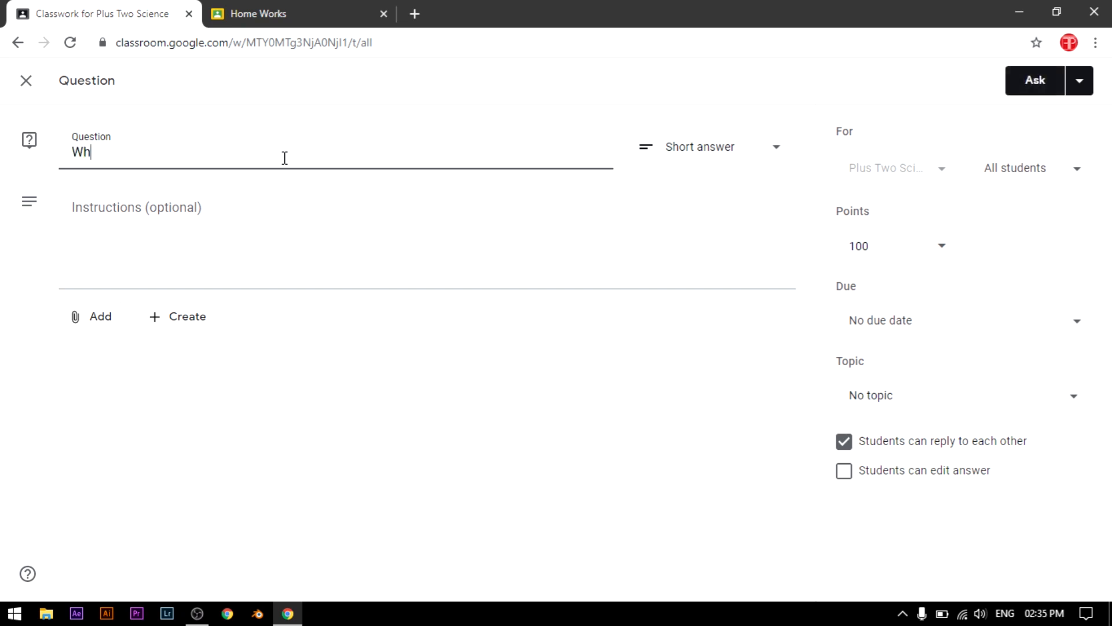
pyautogui.write('at is A -Progression?')
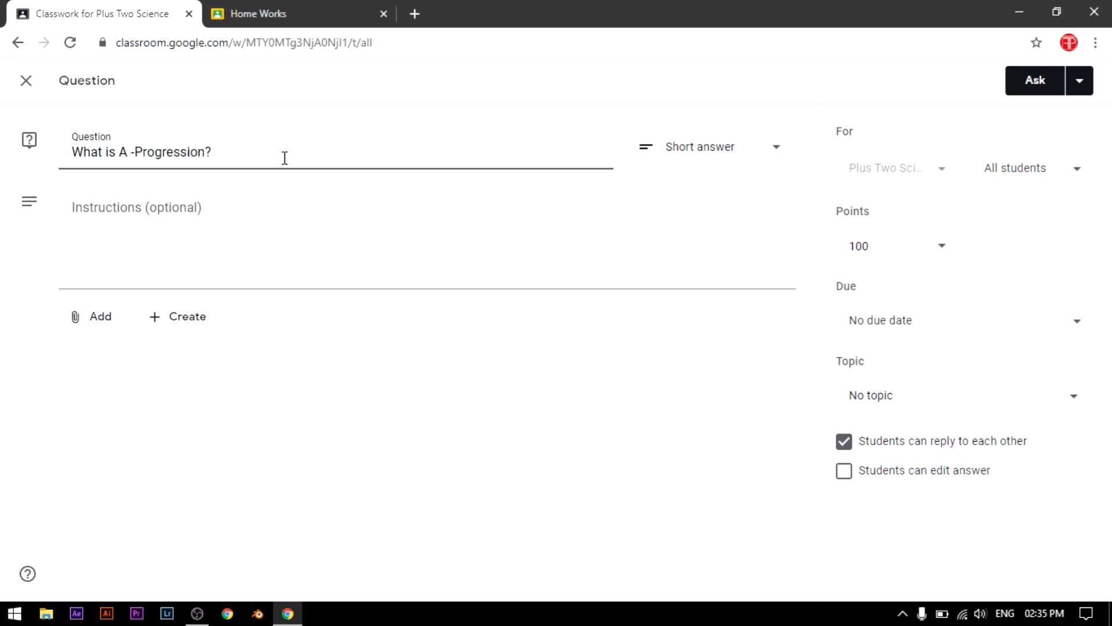
pyautogui.click(706, 153)
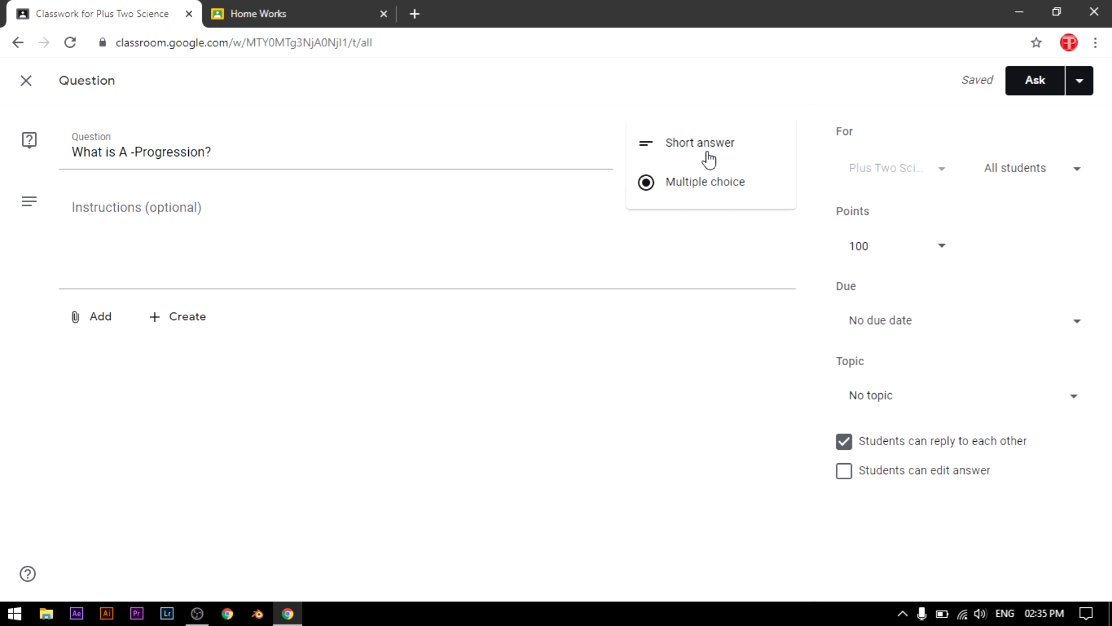
pyautogui.click(708, 152)
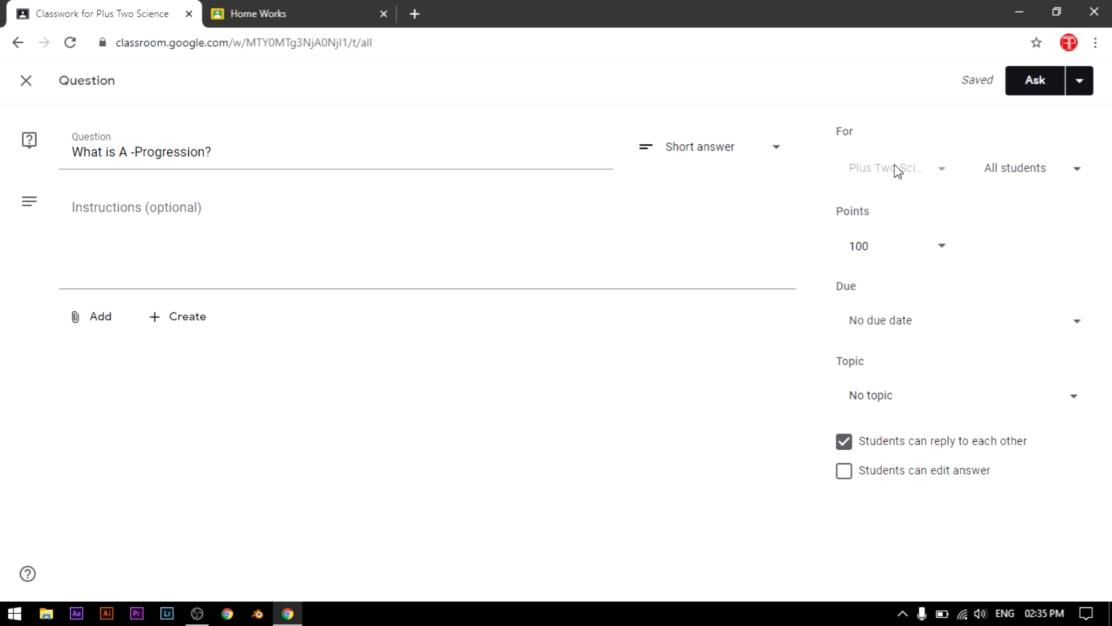
# Assign the question only to the student who turned in Home Works instead of all students, and post it.
pyautogui.click(1051, 171)
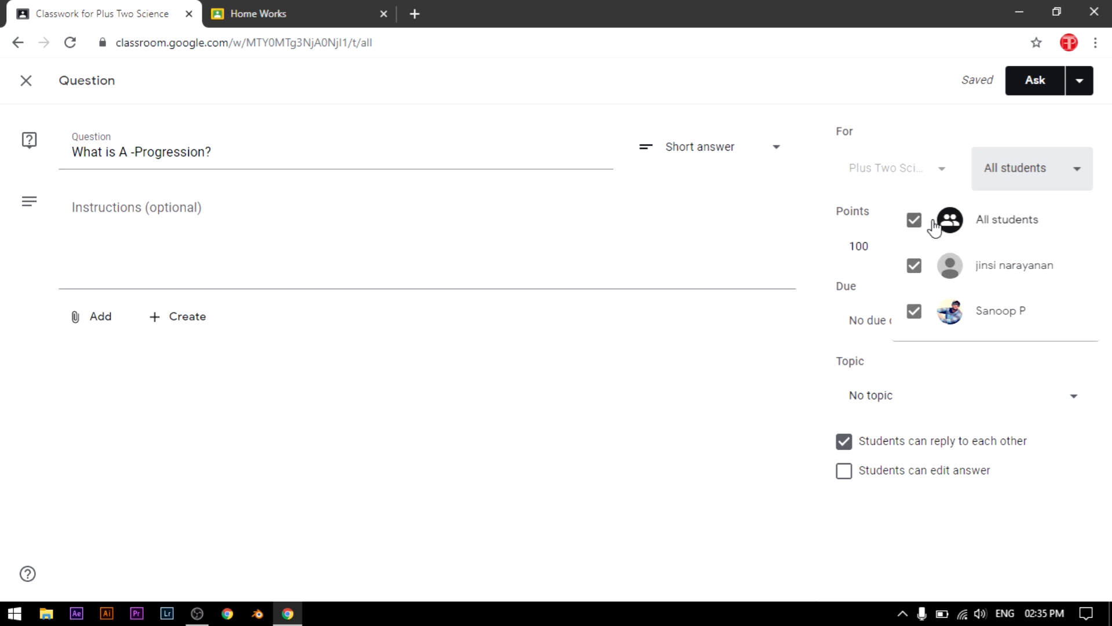
pyautogui.click(914, 221)
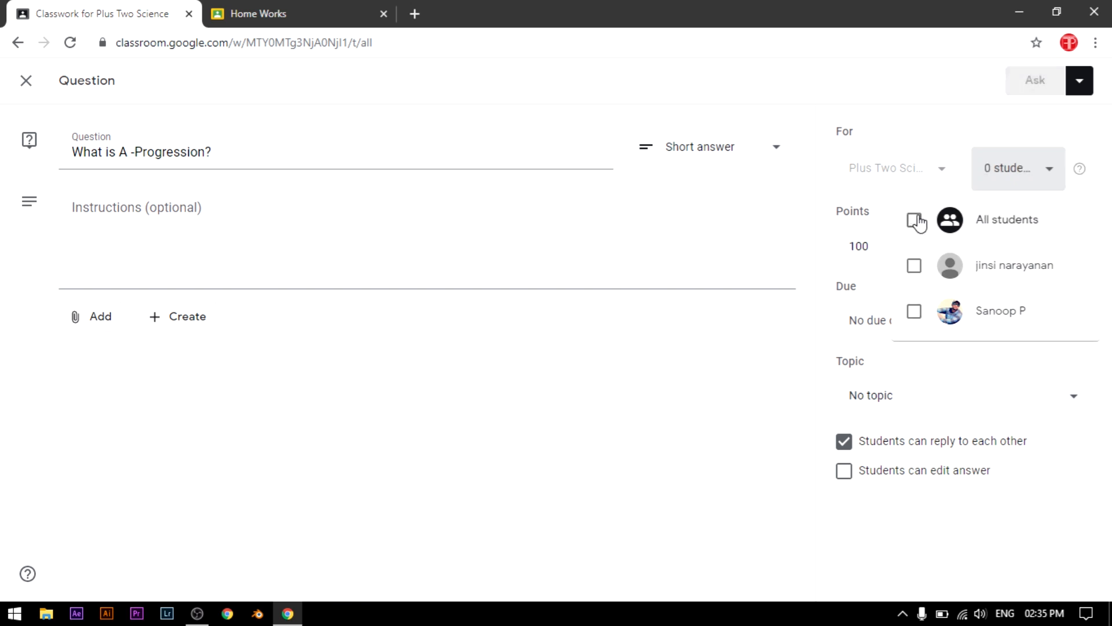
pyautogui.click(913, 313)
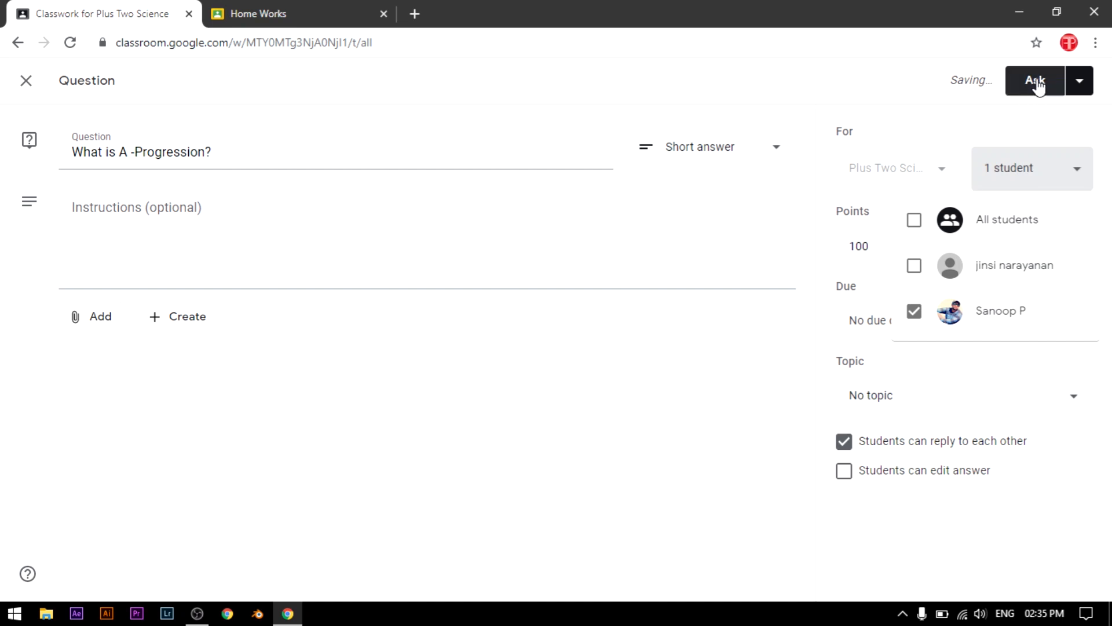
pyautogui.click(756, 337)
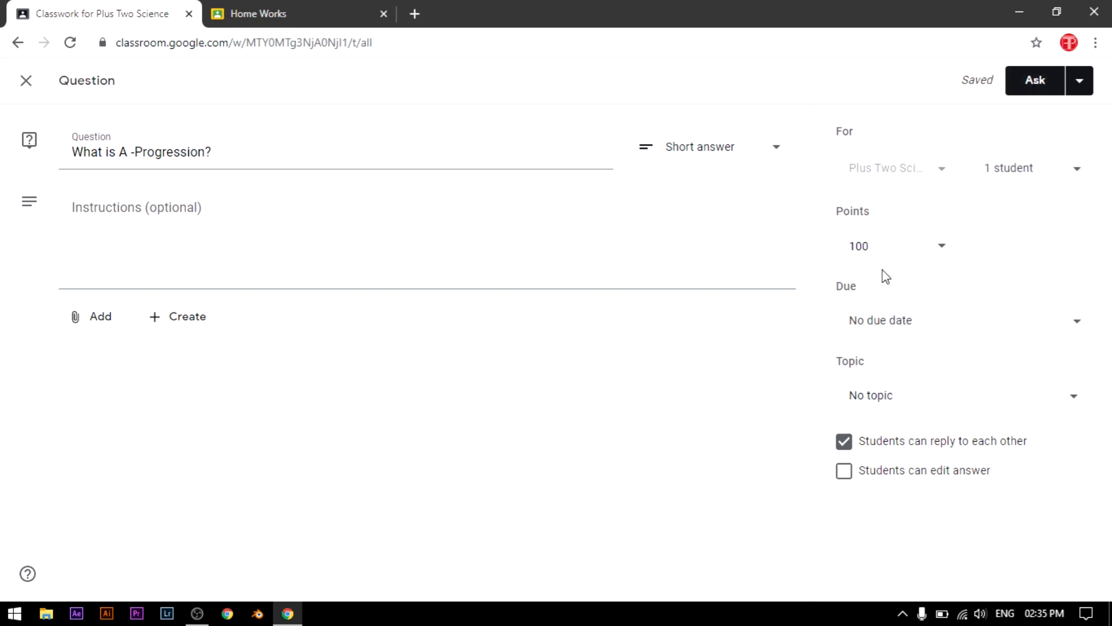
pyautogui.click(1032, 96)
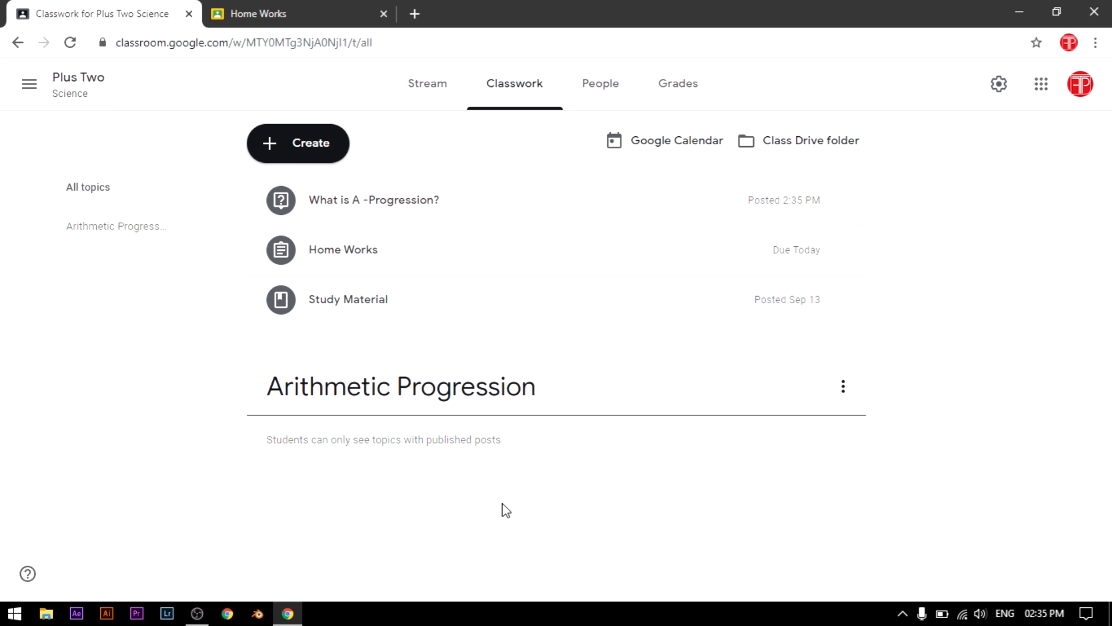
# Expand the posted question "What is A -Progression?" and reload the classwork page to check its submission status.
pyautogui.click(426, 204)
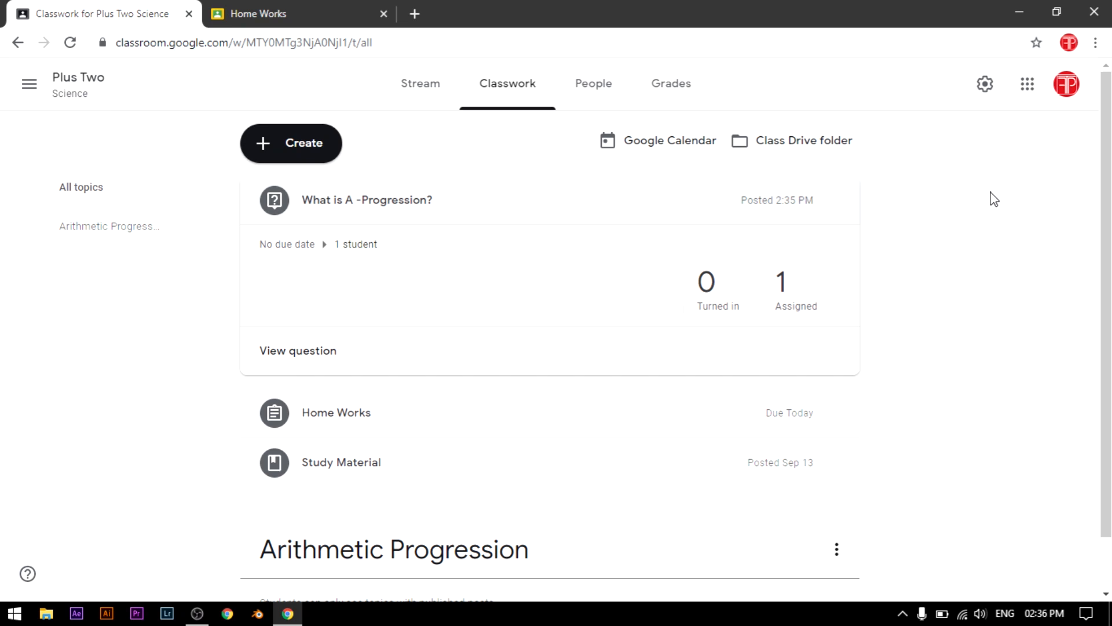
pyautogui.click(70, 44)
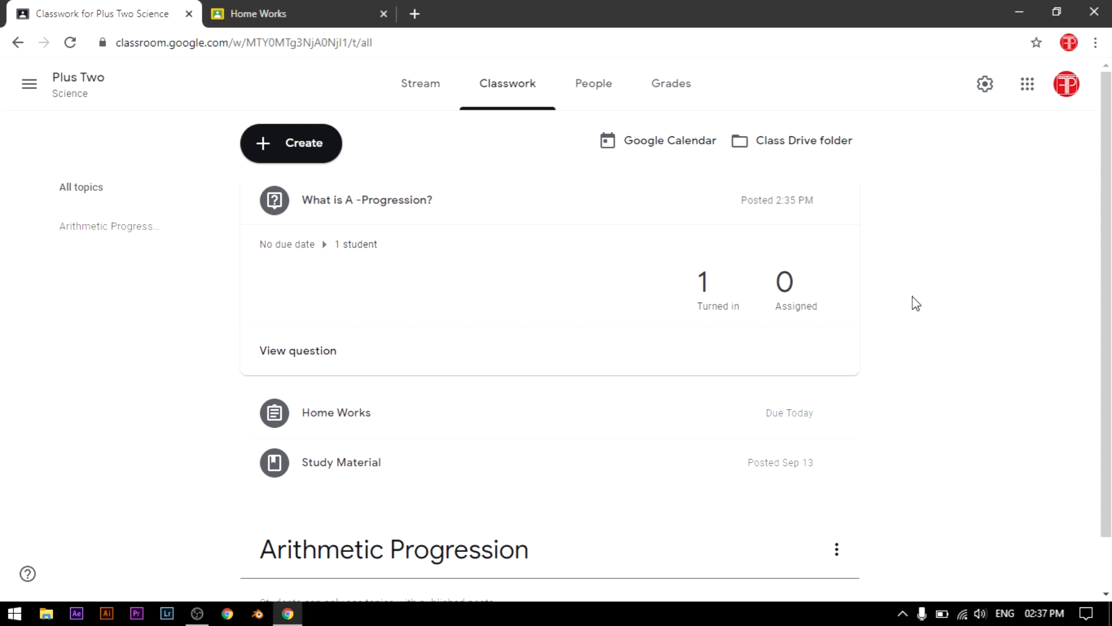
# Open the turned-in answers for "What is A -Progression?", select all students and return their work.
pyautogui.click(703, 290)
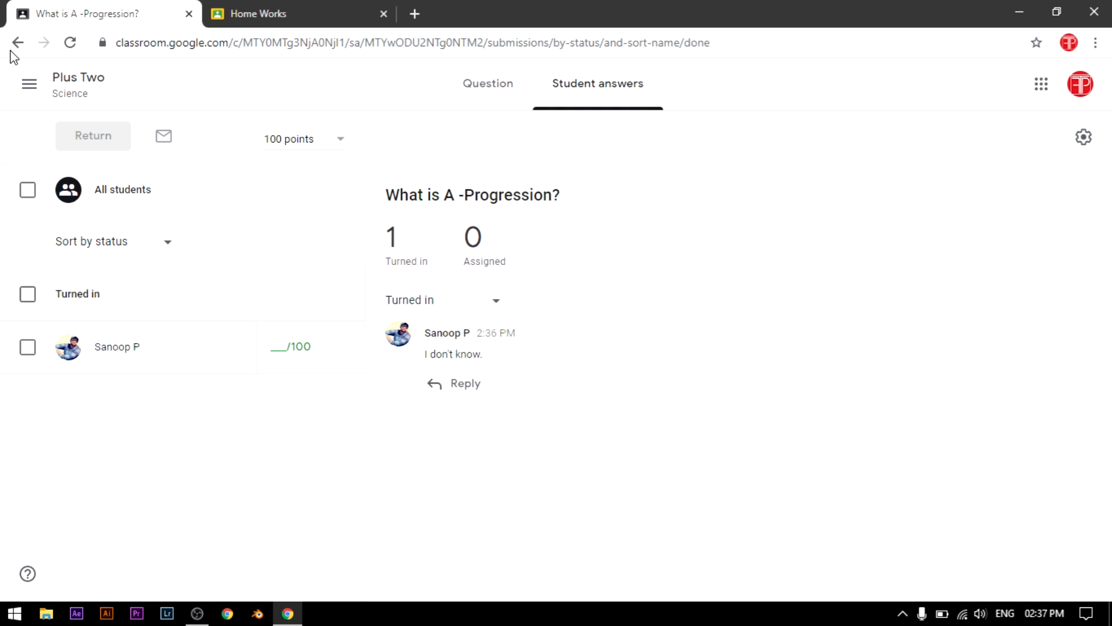
pyautogui.click(28, 190)
pyautogui.click(107, 142)
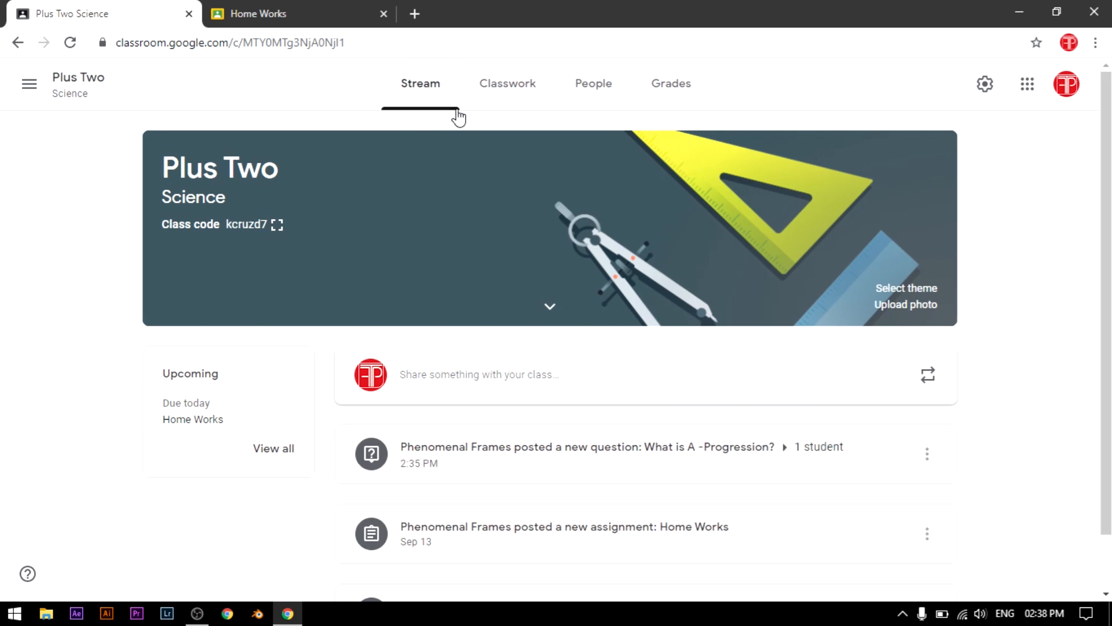
# Delete the question "What is A -Progression?" from the class's classwork.
pyautogui.click(508, 83)
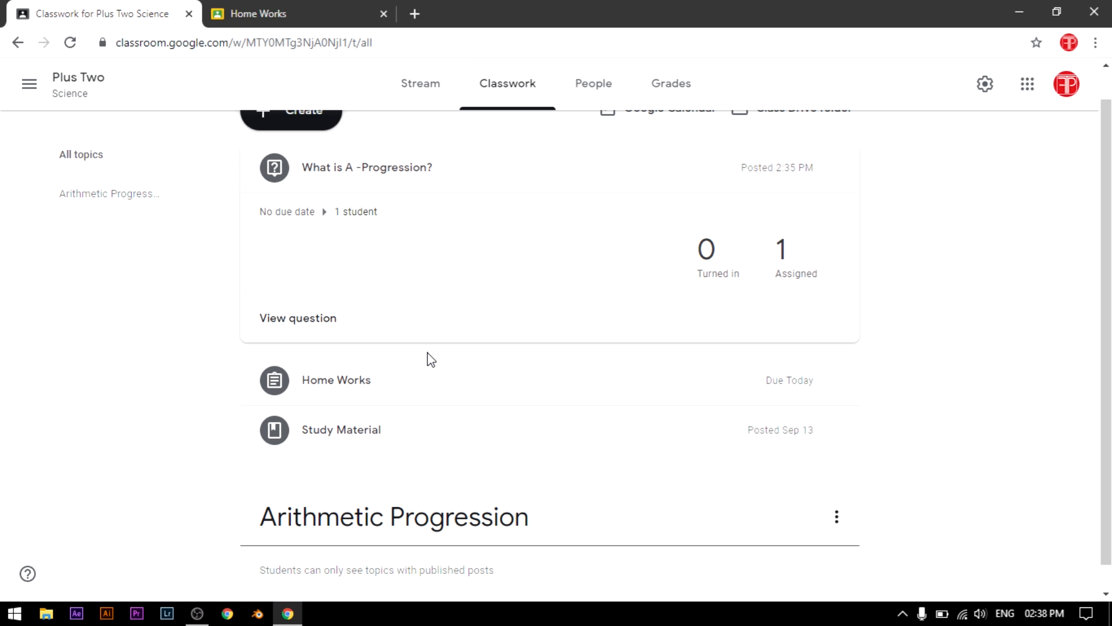
pyautogui.scroll(1, 430, 359)
pyautogui.click(834, 203)
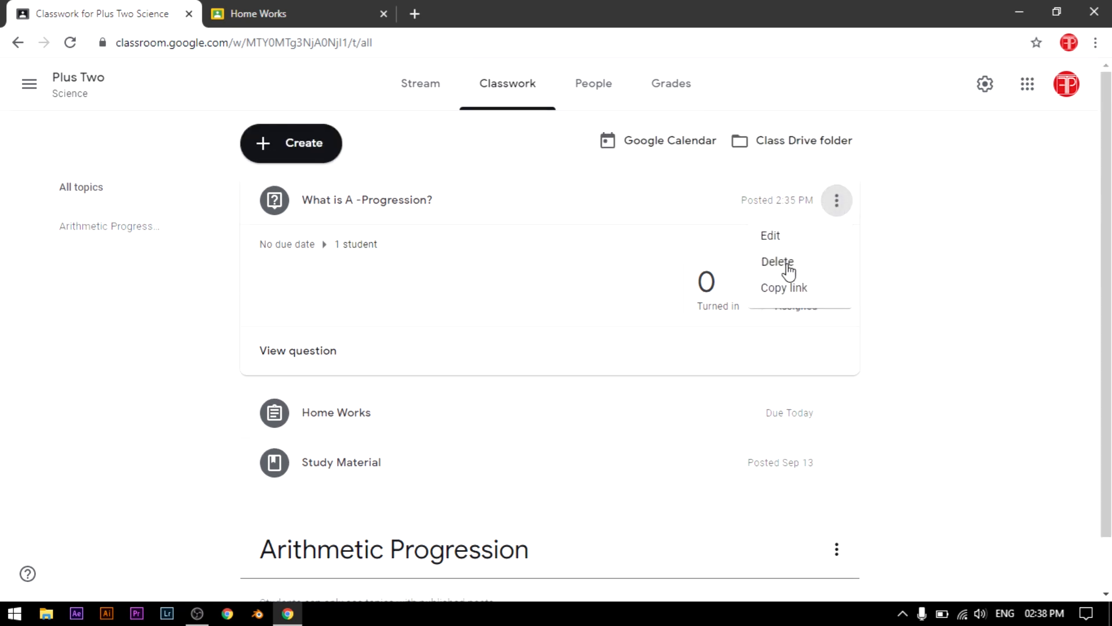
pyautogui.click(788, 265)
pyautogui.click(646, 376)
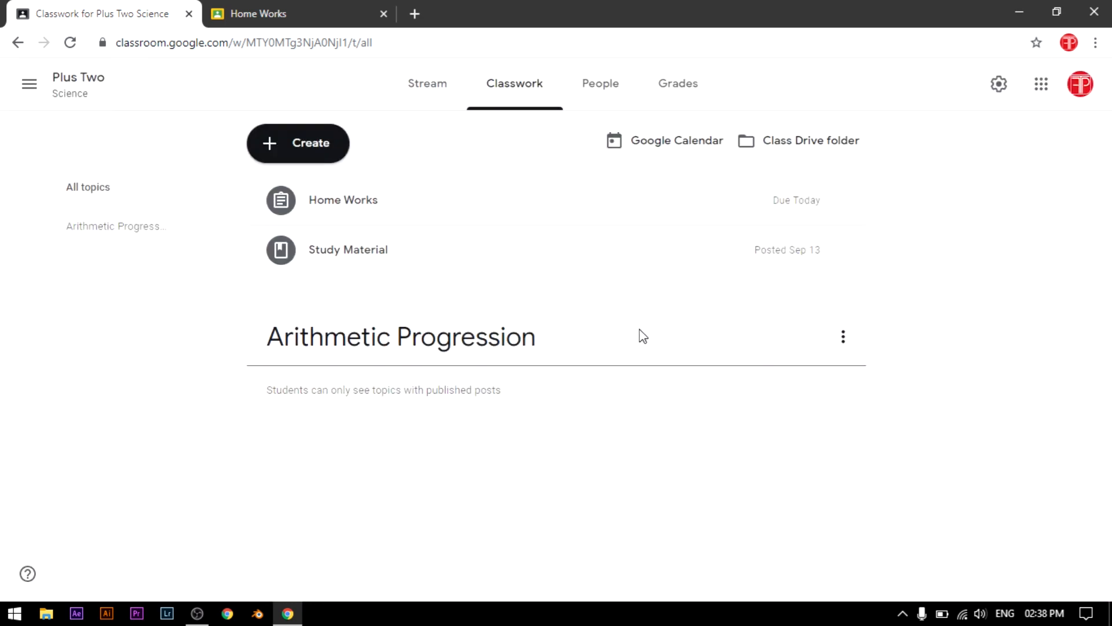
# Create a quiz assignment titled "Class Quiz".
pyautogui.click(277, 141)
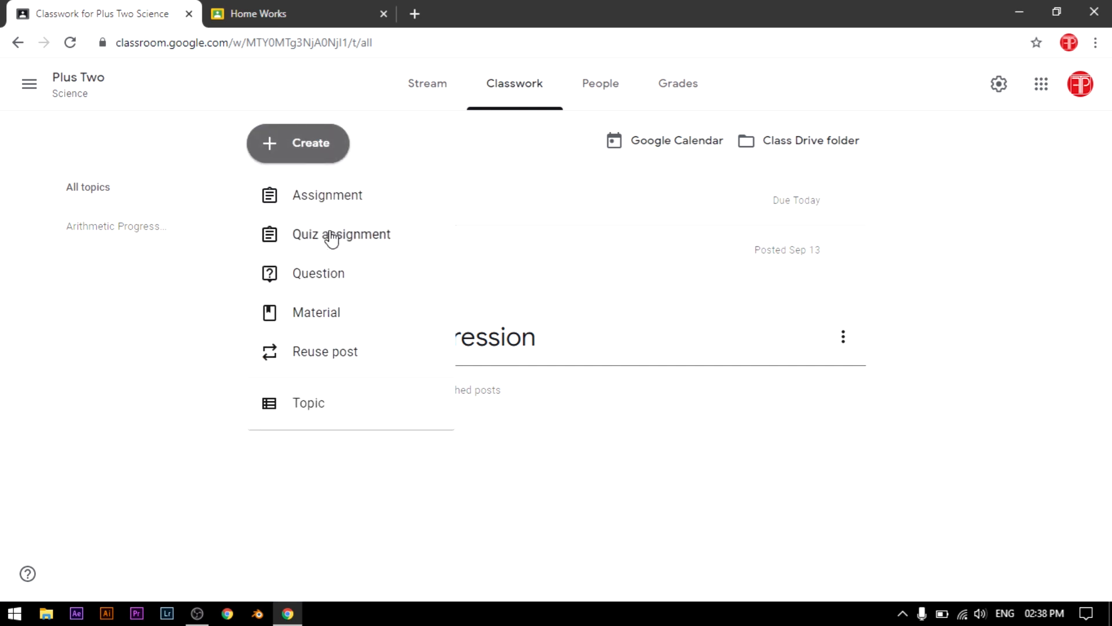
pyautogui.click(331, 236)
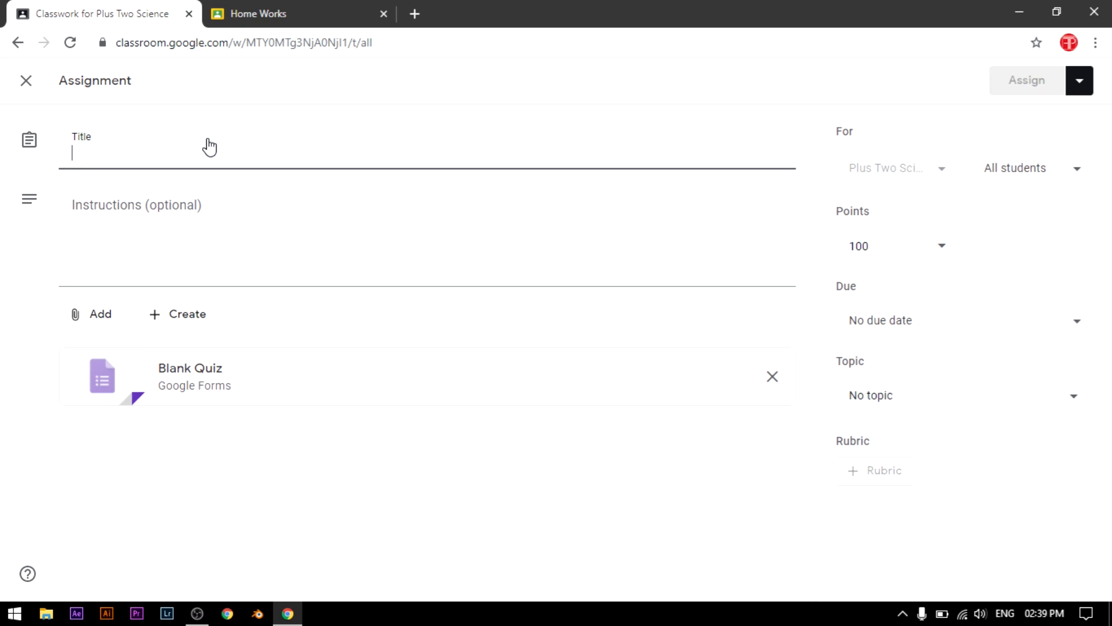
pyautogui.write('Class')
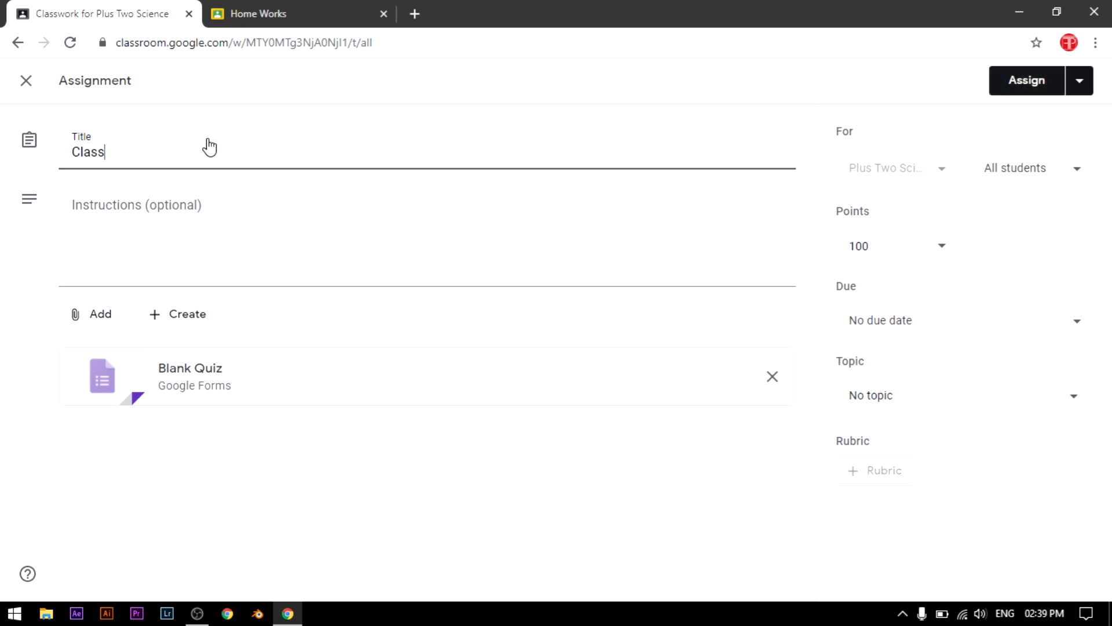
pyautogui.write(' Quiz')
# Enter the assignment instructions "Answer all question with in 30 minutes.".
pyautogui.click(203, 227)
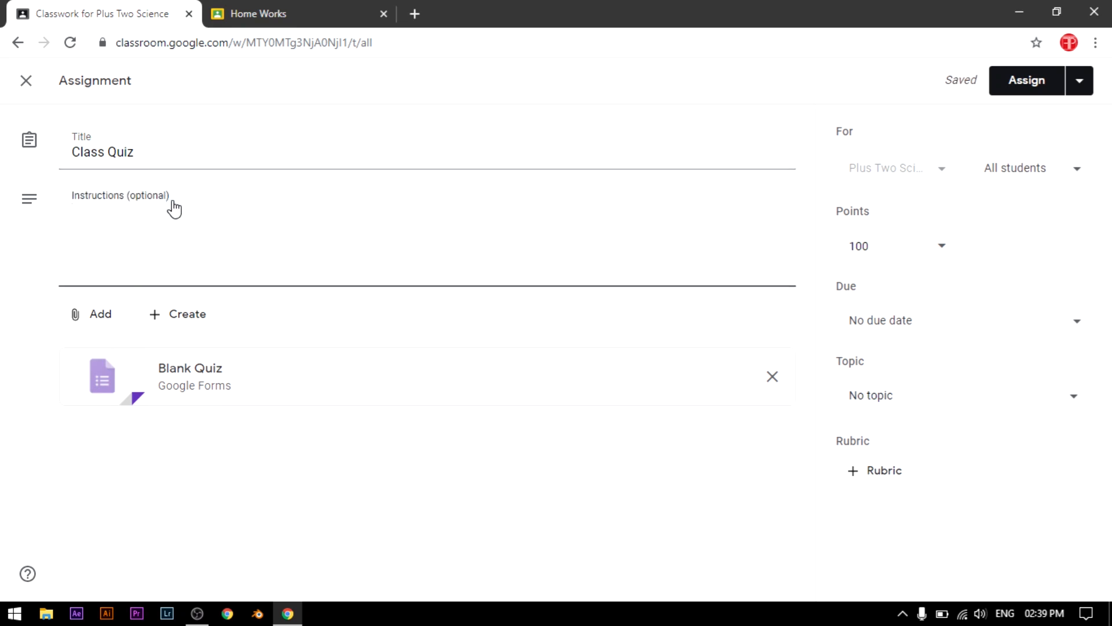
pyautogui.write('Answer all q')
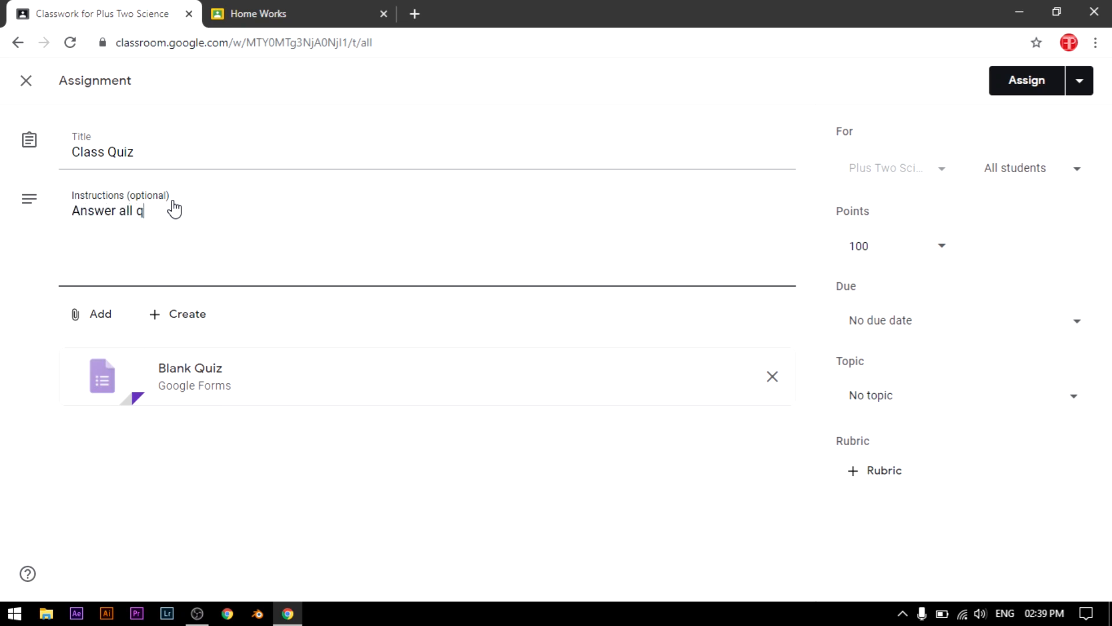
pyautogui.write('uestion with in 30 minutes.')
pyautogui.click(293, 211)
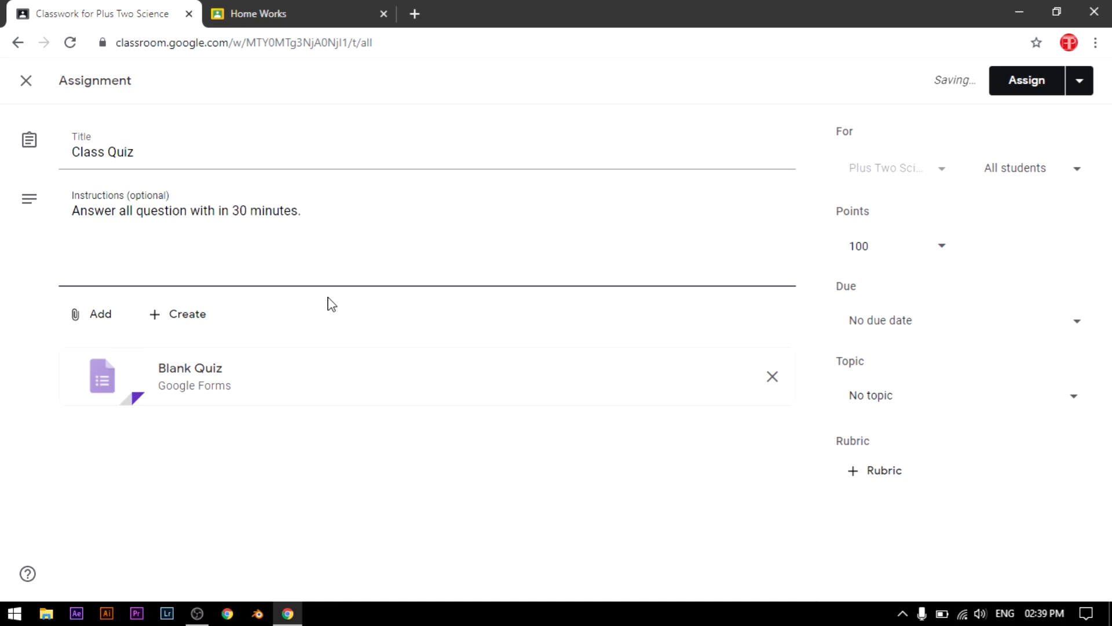
pyautogui.click(331, 304)
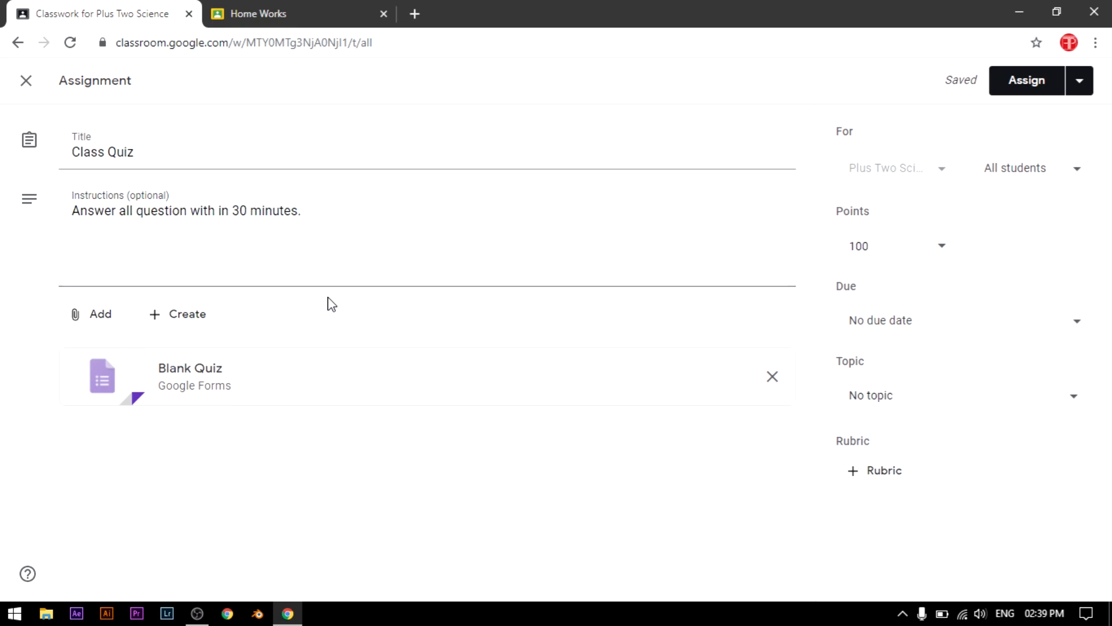
pyautogui.click(97, 317)
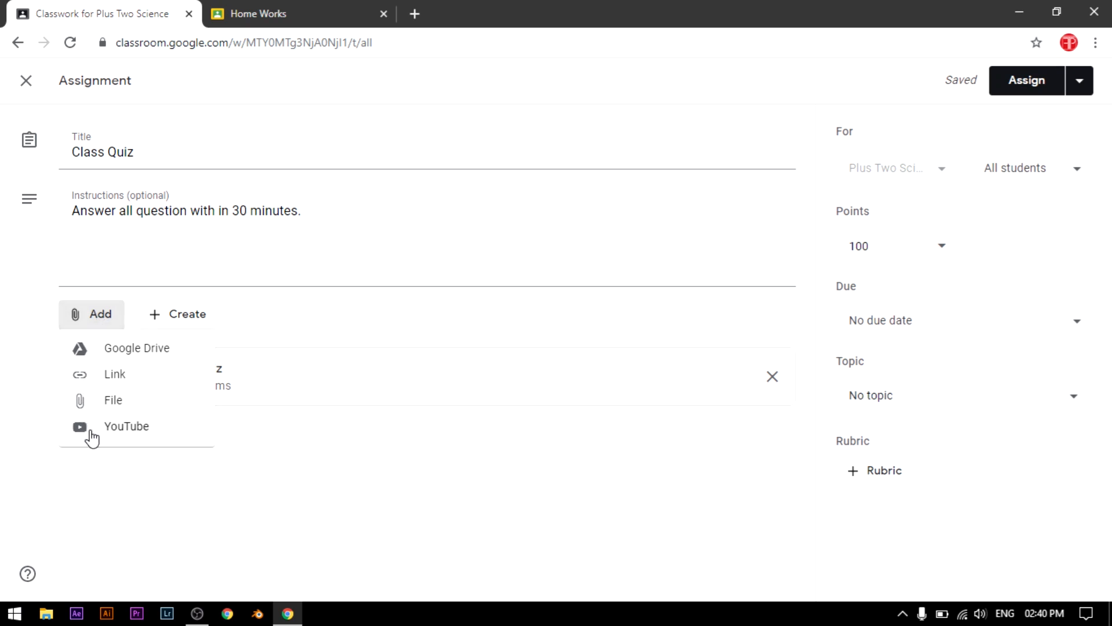
pyautogui.click(172, 324)
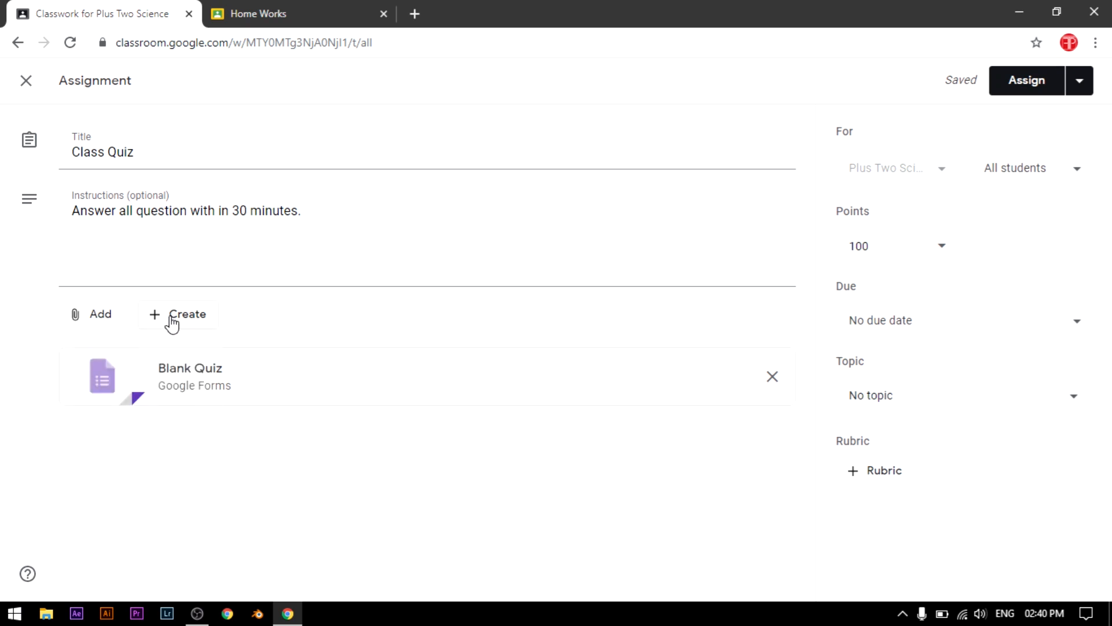
pyautogui.click(172, 324)
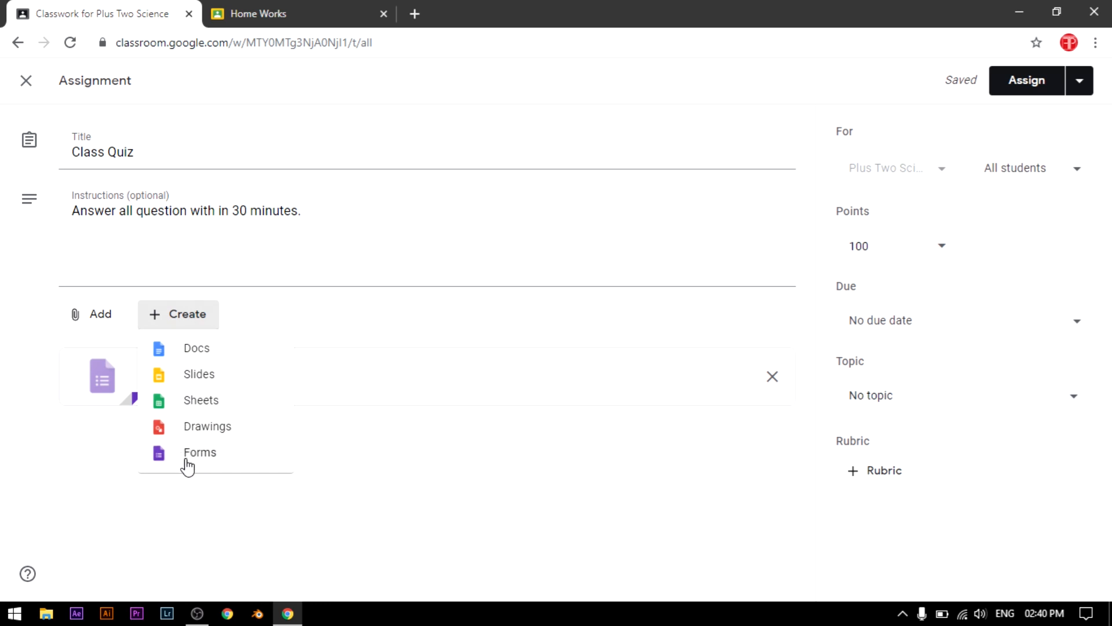
pyautogui.click(197, 519)
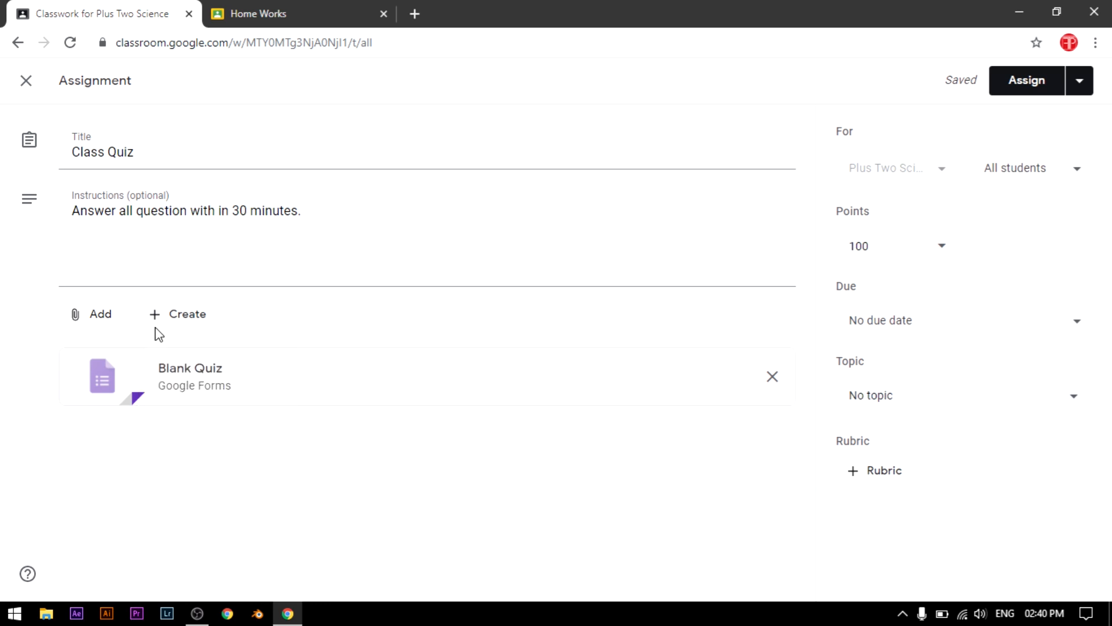
# Open the attached Blank Quiz form and enter the question asking the bus fares from city A to B and C, with ticket costs Rs. 77 and Rs. 73.
pyautogui.click(228, 391)
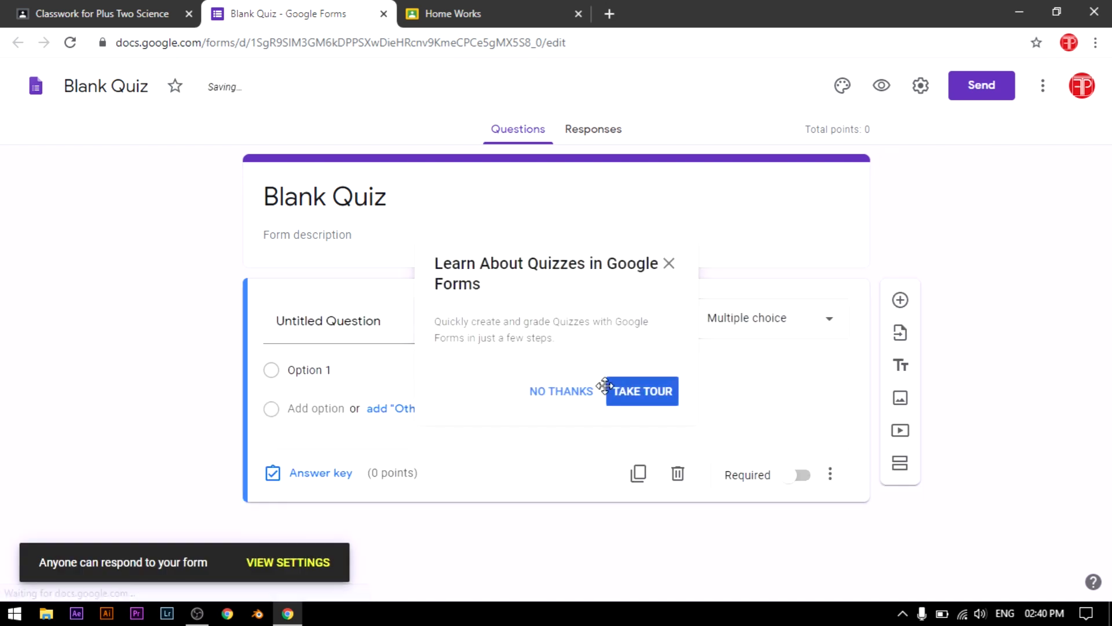
pyautogui.click(589, 388)
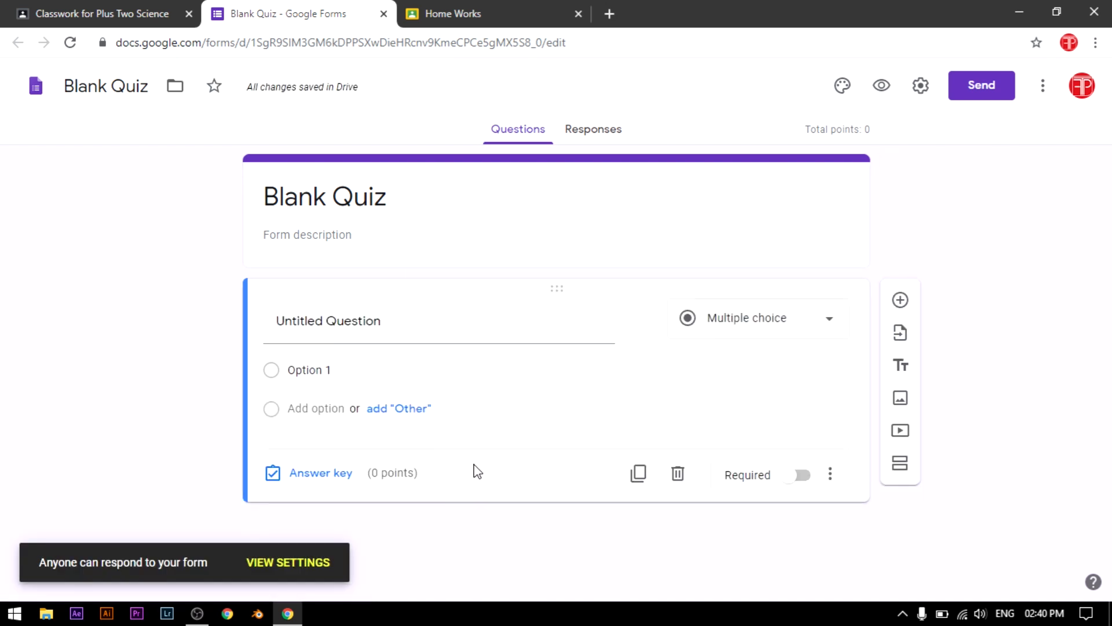
pyautogui.click(417, 326)
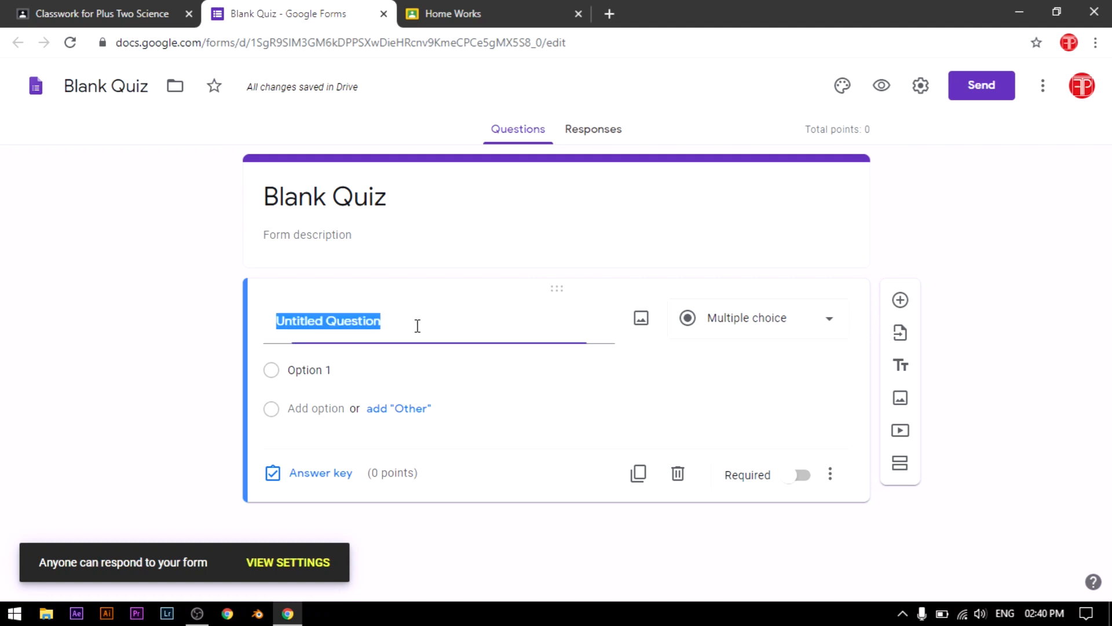
pyautogui.press('BackSpace')
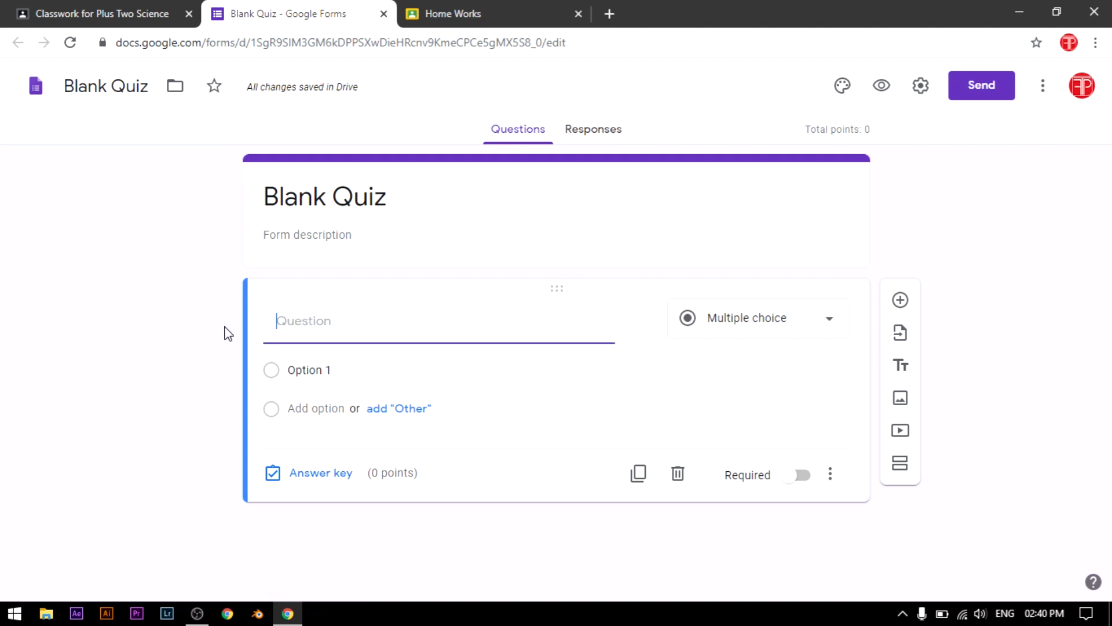
pyautogui.write('Two bus tickets from city A to B and three tickets from city A to C cost Rs. 77 but three tickets from city A to B and two tickets from city A to C cost Rs. 73. What are the fares for cities B and C from A ?')
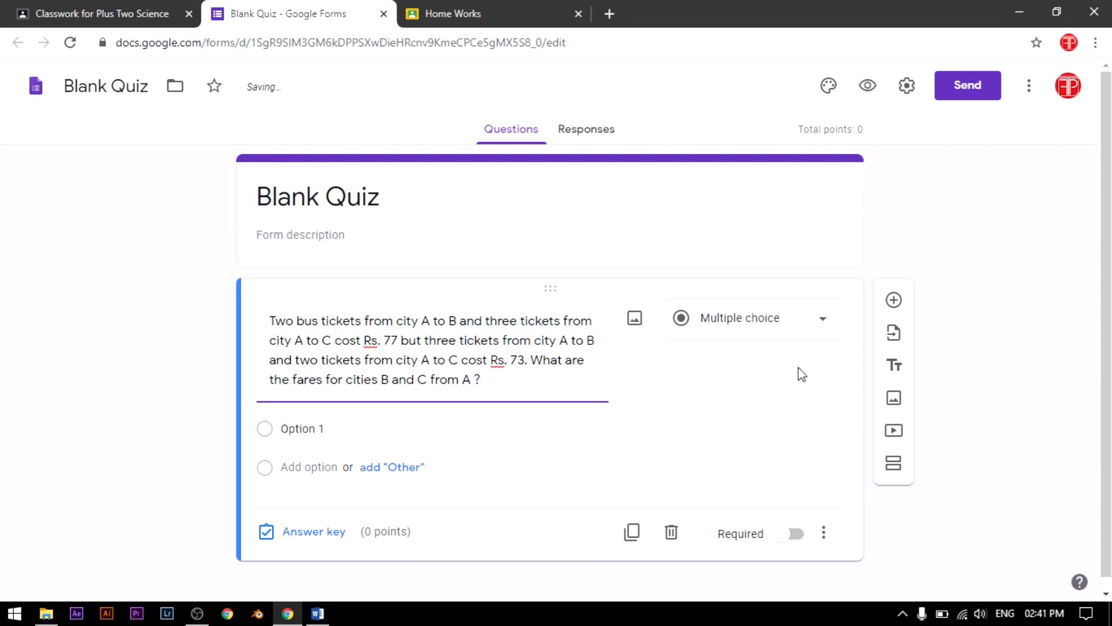
# Choose Multiple choice as the bus fare question's type, without inserting an image.
pyautogui.click(636, 321)
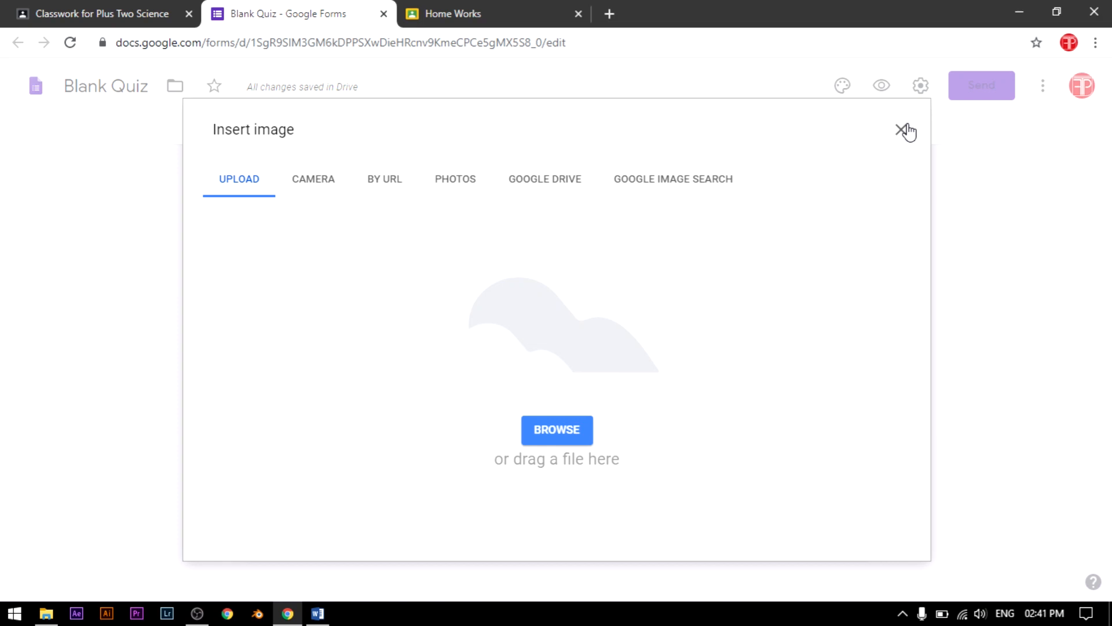
pyautogui.click(902, 129)
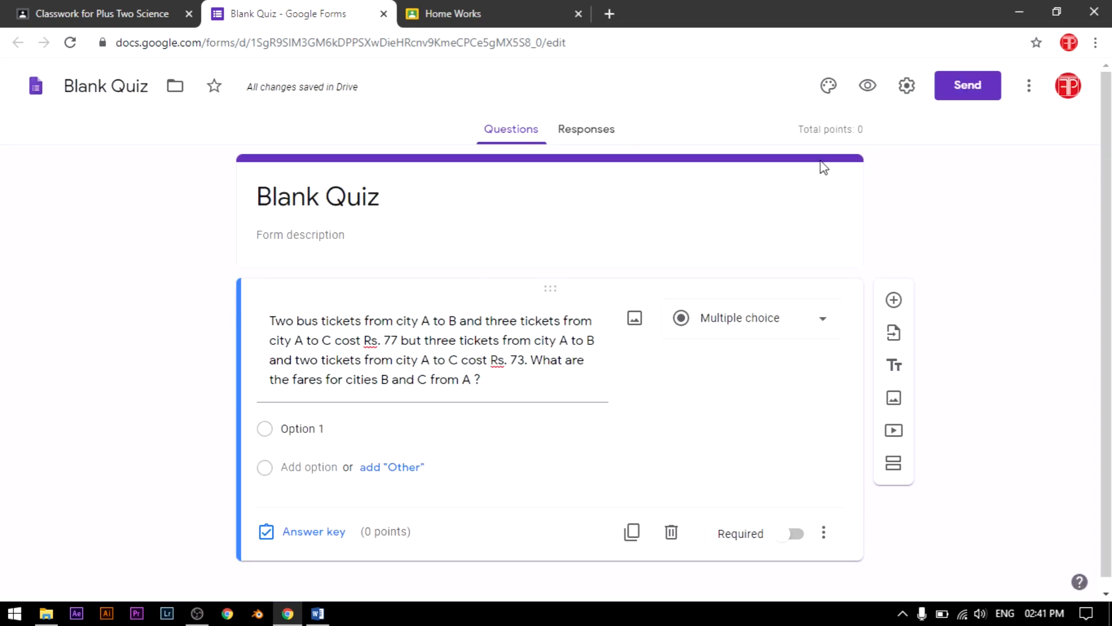
pyautogui.click(826, 316)
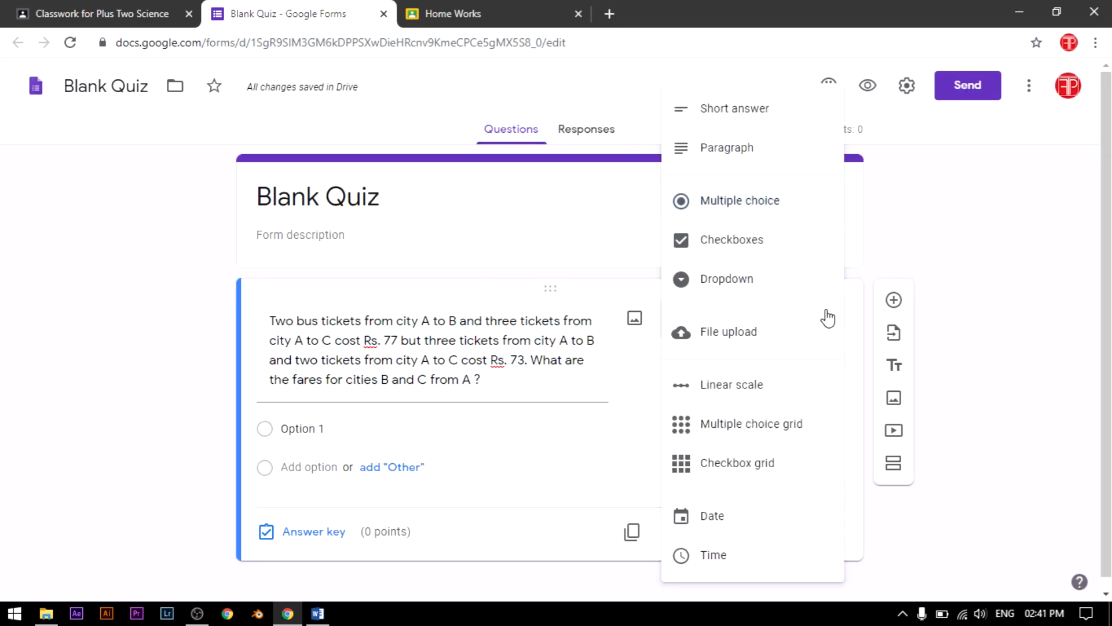
pyautogui.click(754, 207)
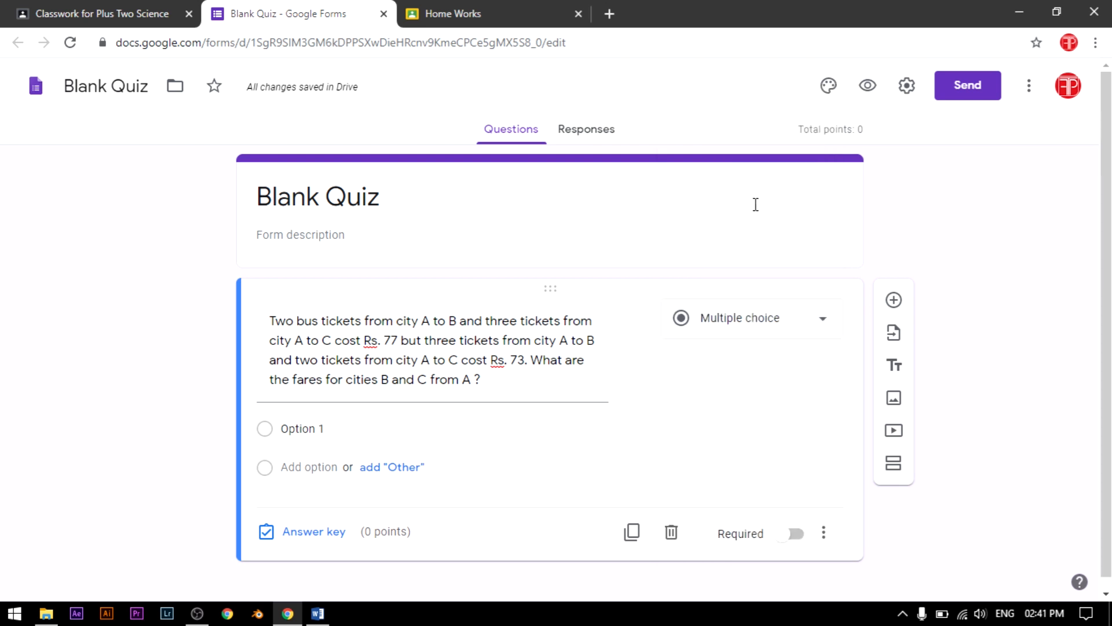
pyautogui.click(776, 328)
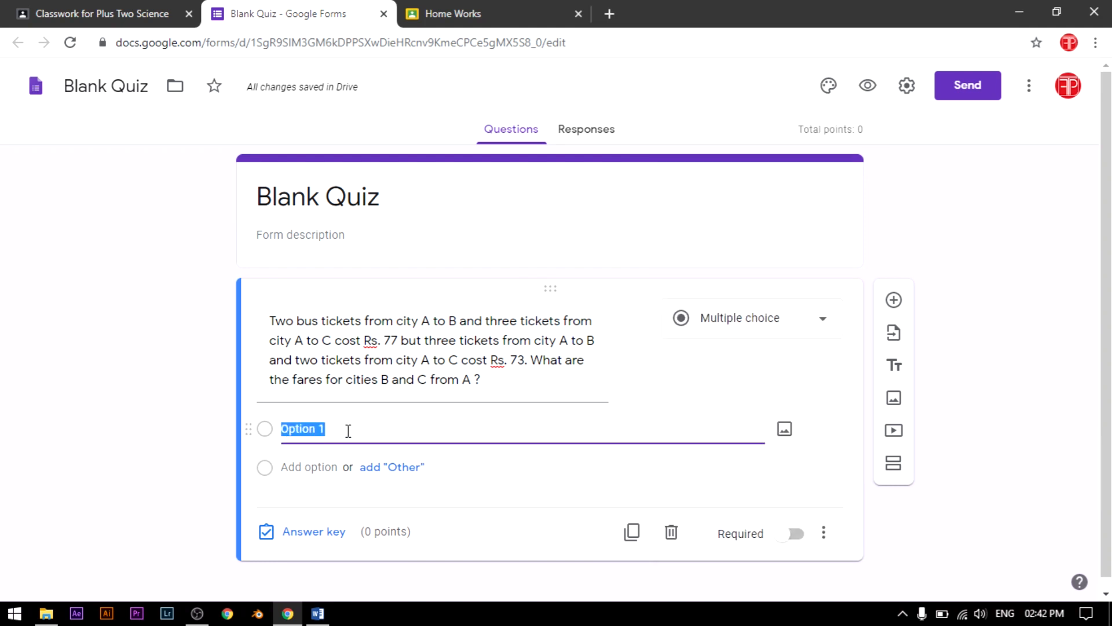
# Add the answer options "4,23", "17,23" and "45,23" to the bus fare question.
pyautogui.write('4')
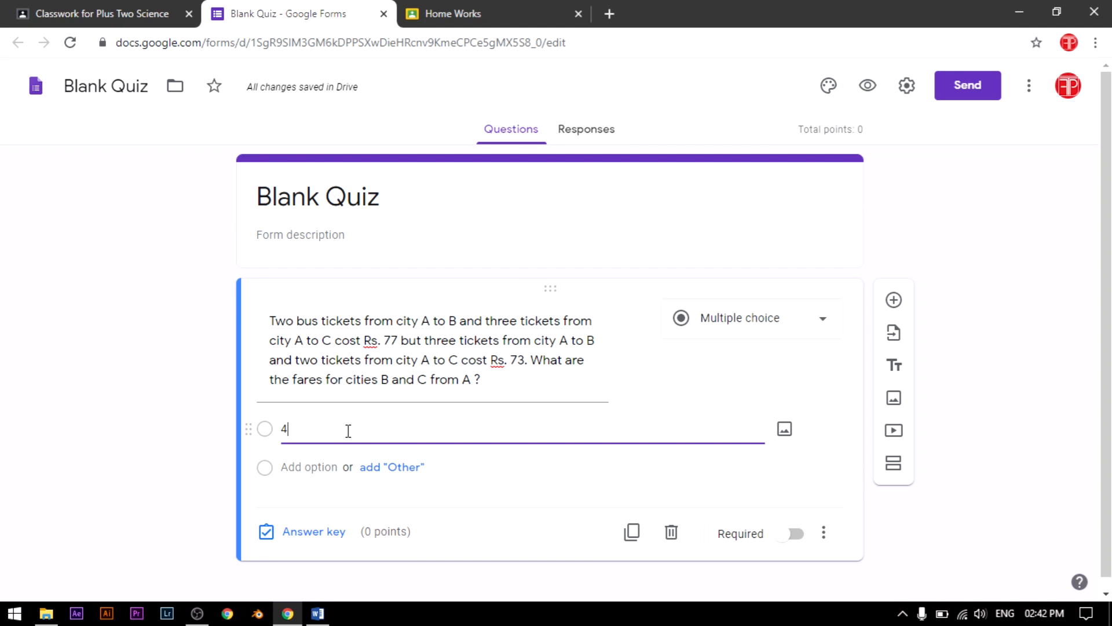
pyautogui.write(',23')
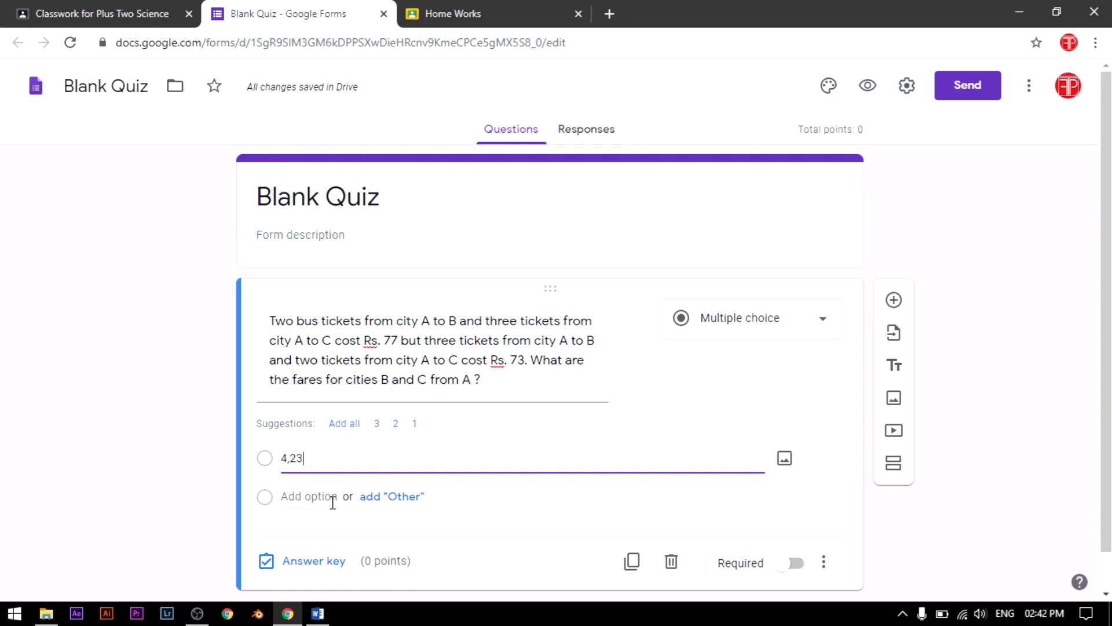
pyautogui.click(316, 498)
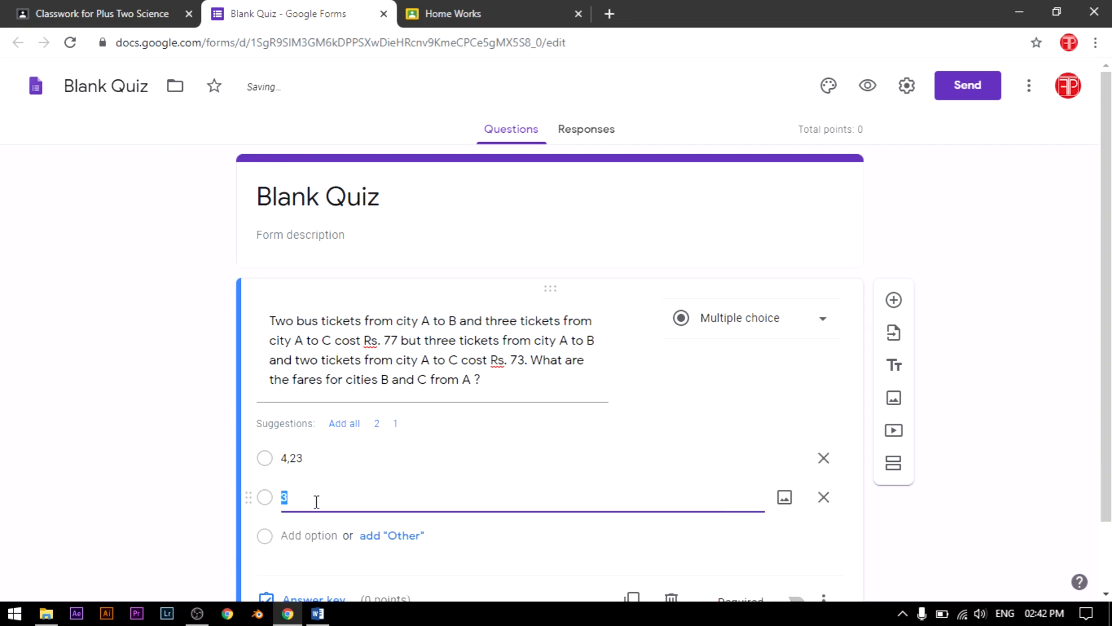
pyautogui.write('17')
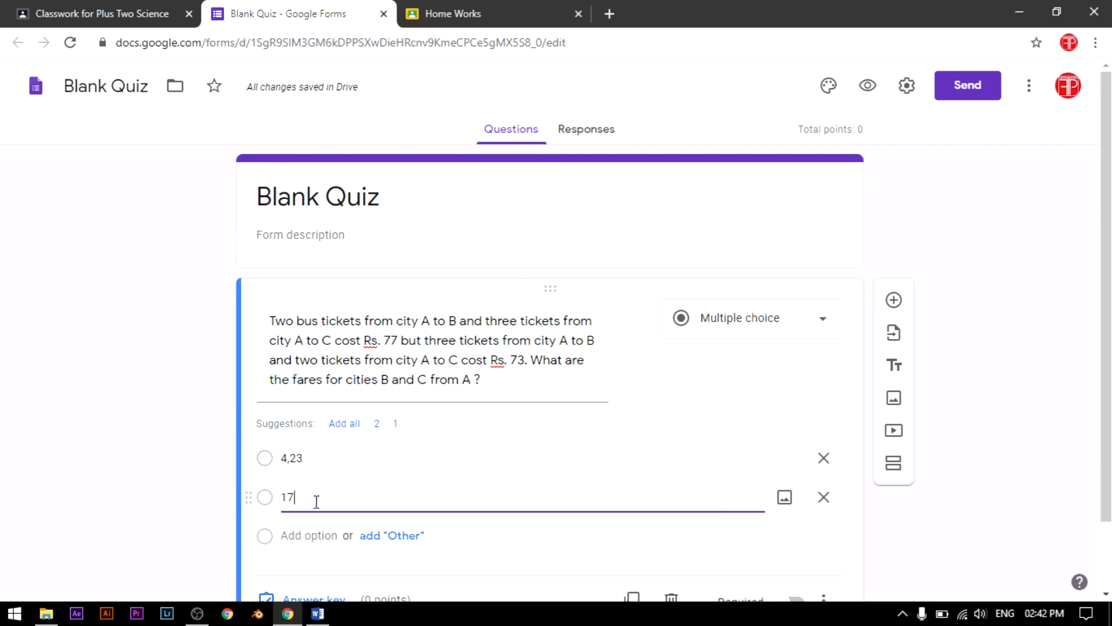
pyautogui.write(',23')
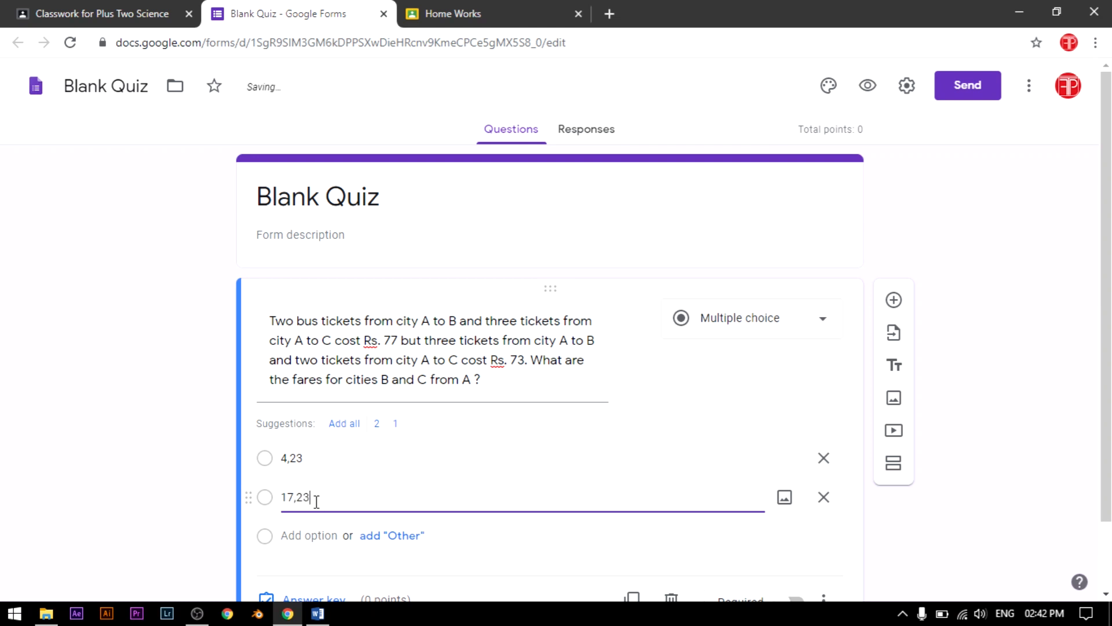
pyautogui.click(274, 543)
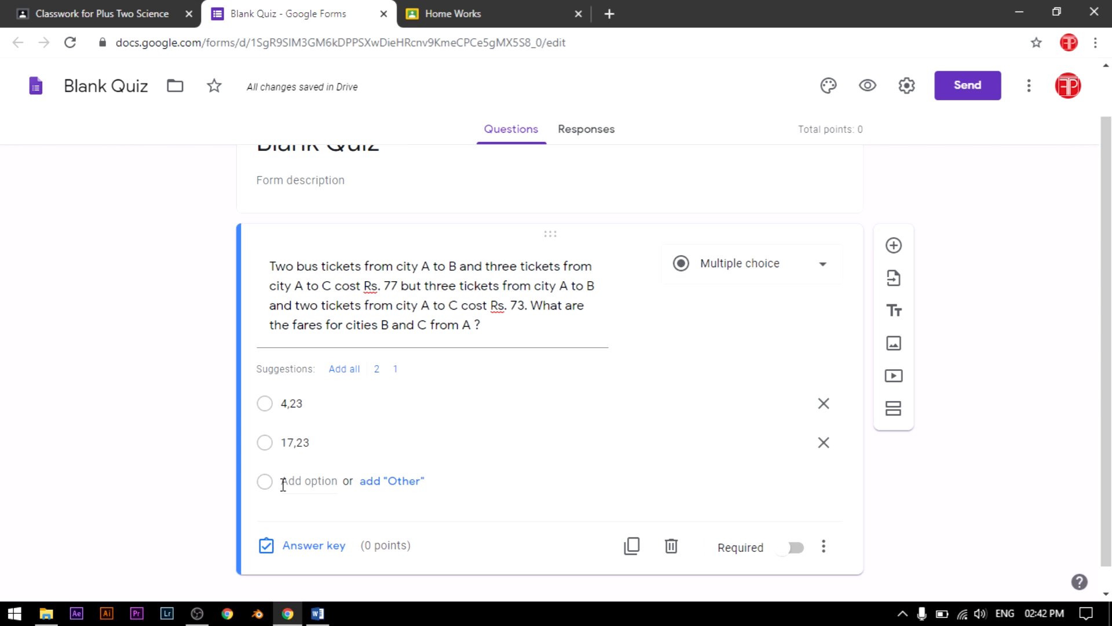
pyautogui.click(281, 484)
pyautogui.write('45,23')
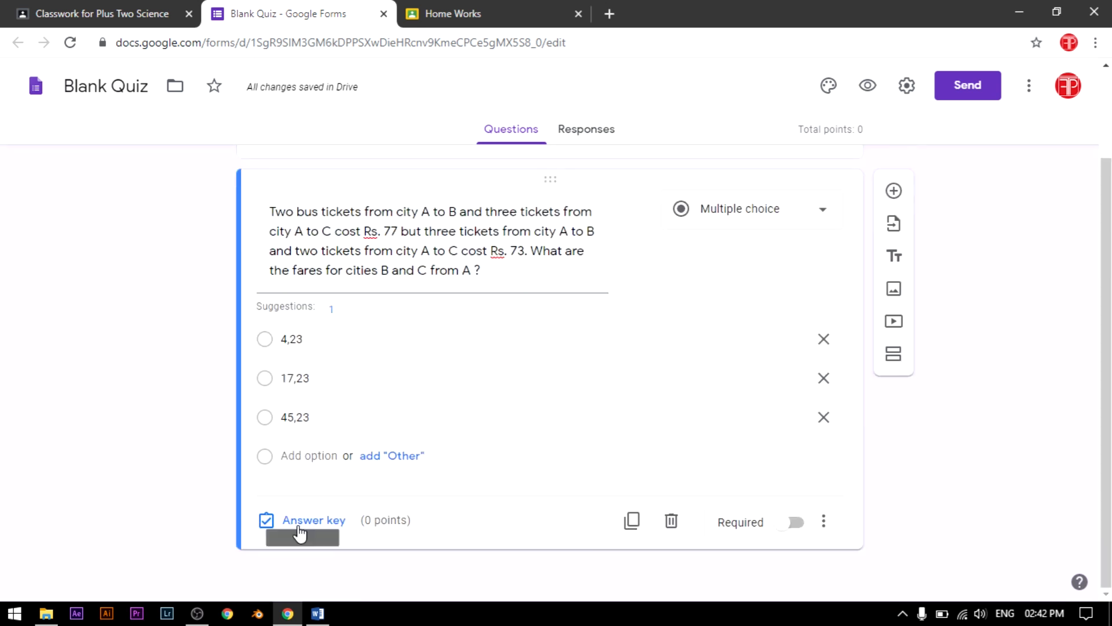
# Mark "17,23" as the correct answer in the bus fare question's answer key.
pyautogui.click(313, 520)
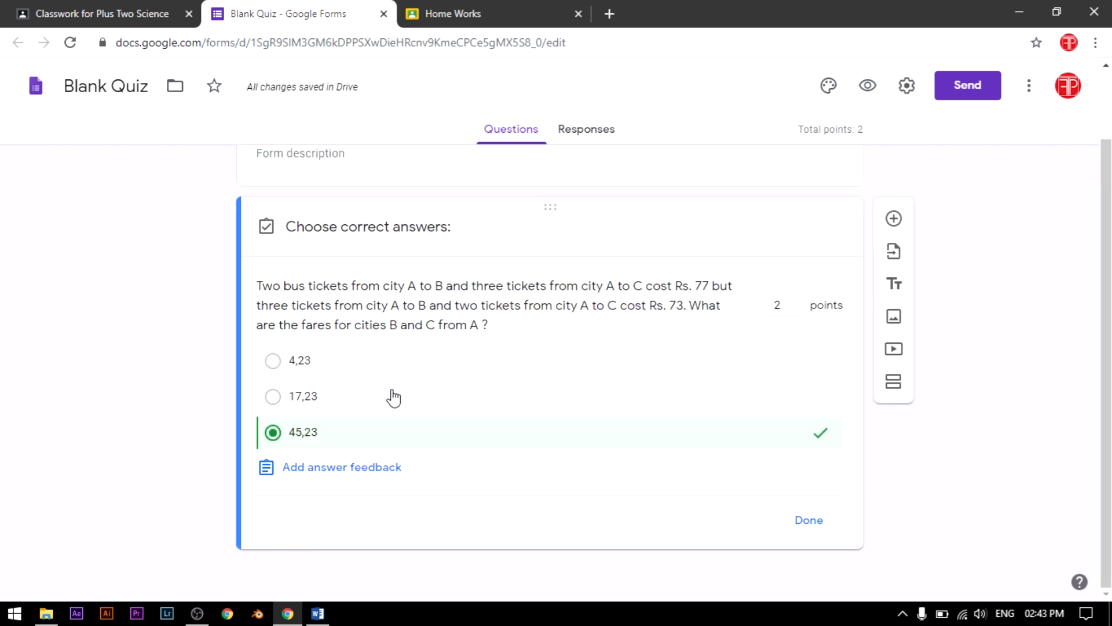
pyautogui.click(362, 394)
pyautogui.click(360, 368)
pyautogui.click(348, 398)
pyautogui.click(347, 431)
pyautogui.click(404, 363)
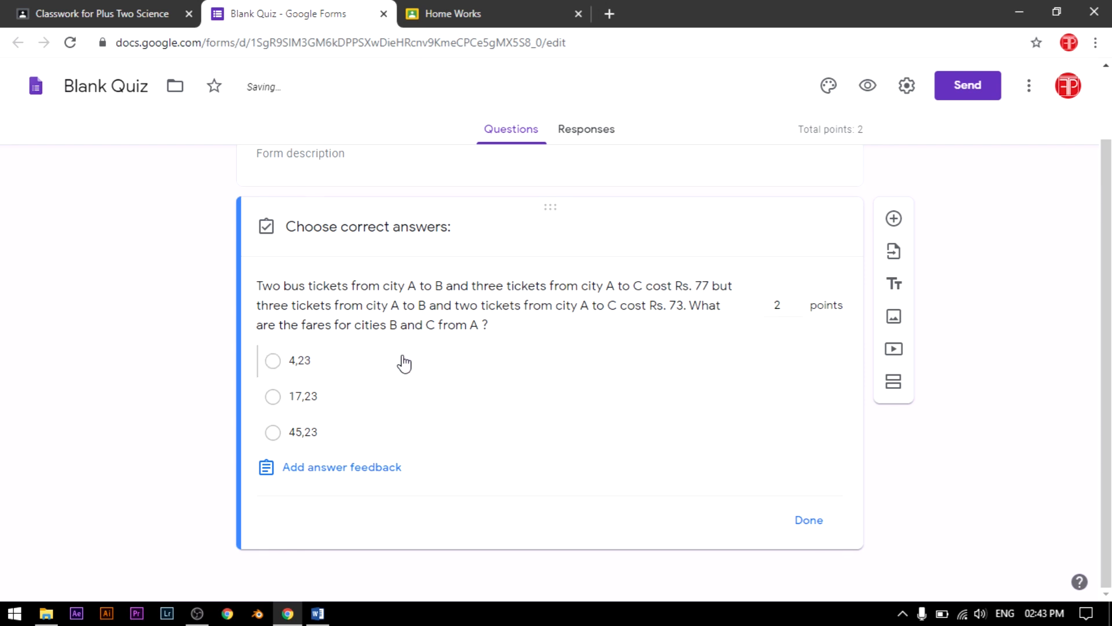
pyautogui.click(356, 398)
pyautogui.click(783, 521)
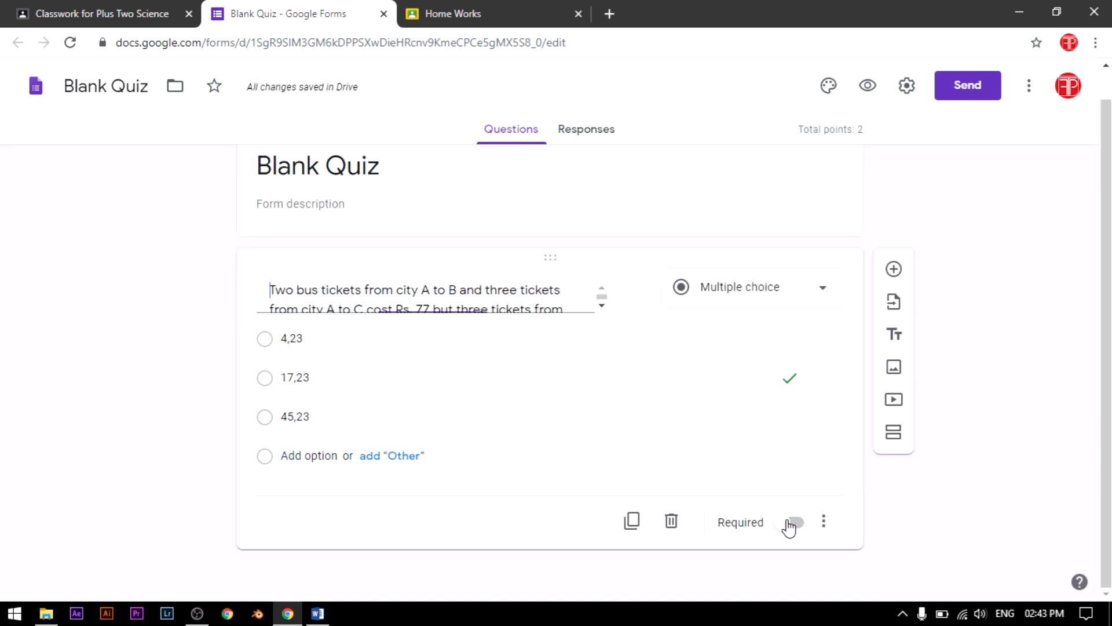
# Assign 2 points to the bus fare question and finish its answer key.
pyautogui.scroll(-1, 752, 507)
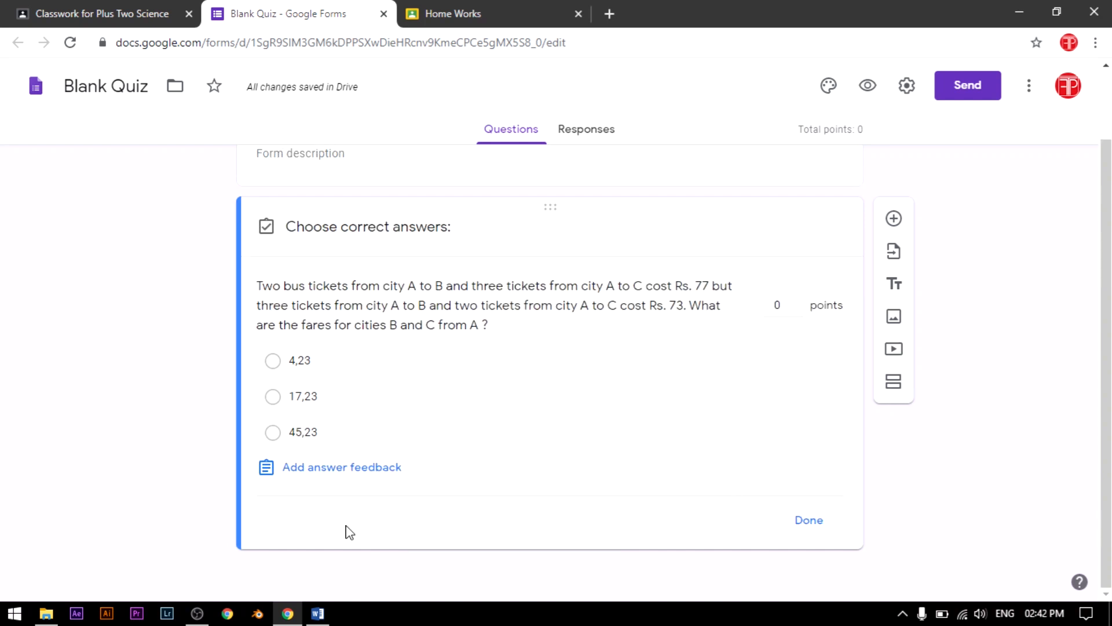
pyautogui.scroll(1, 350, 532)
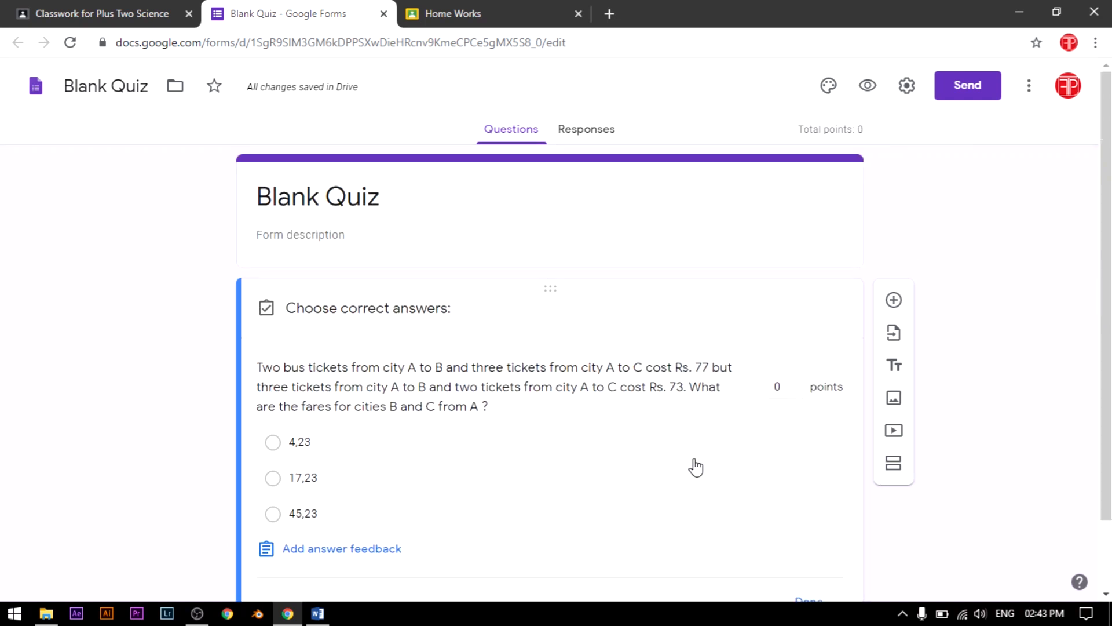
pyautogui.click(777, 387)
pyautogui.write('2')
pyautogui.scroll(-1, 730, 406)
pyautogui.click(752, 444)
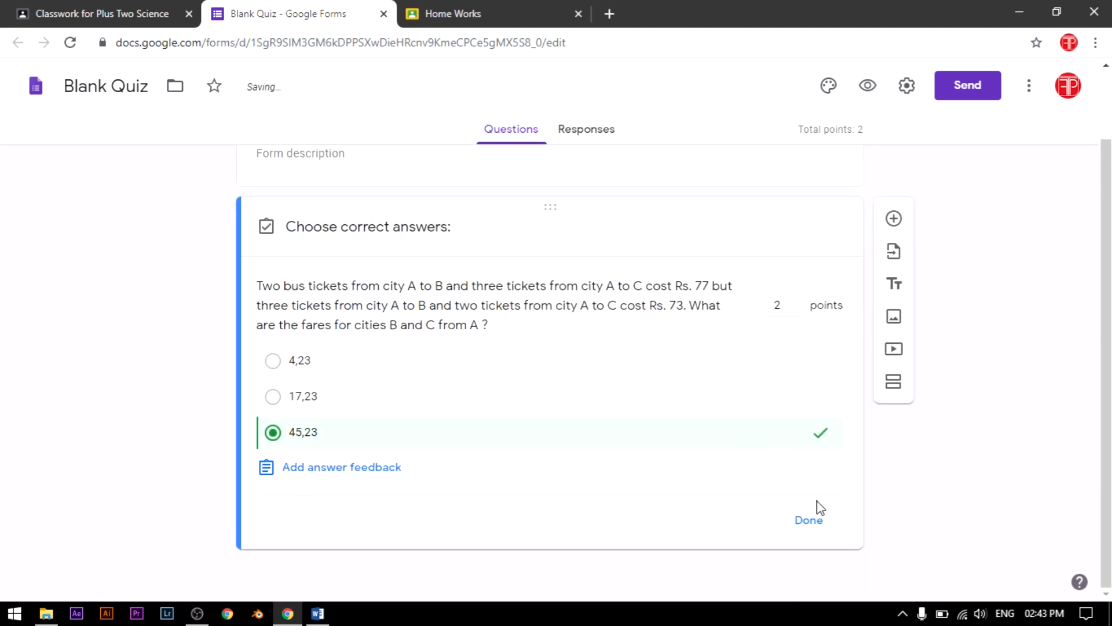
pyautogui.click(811, 517)
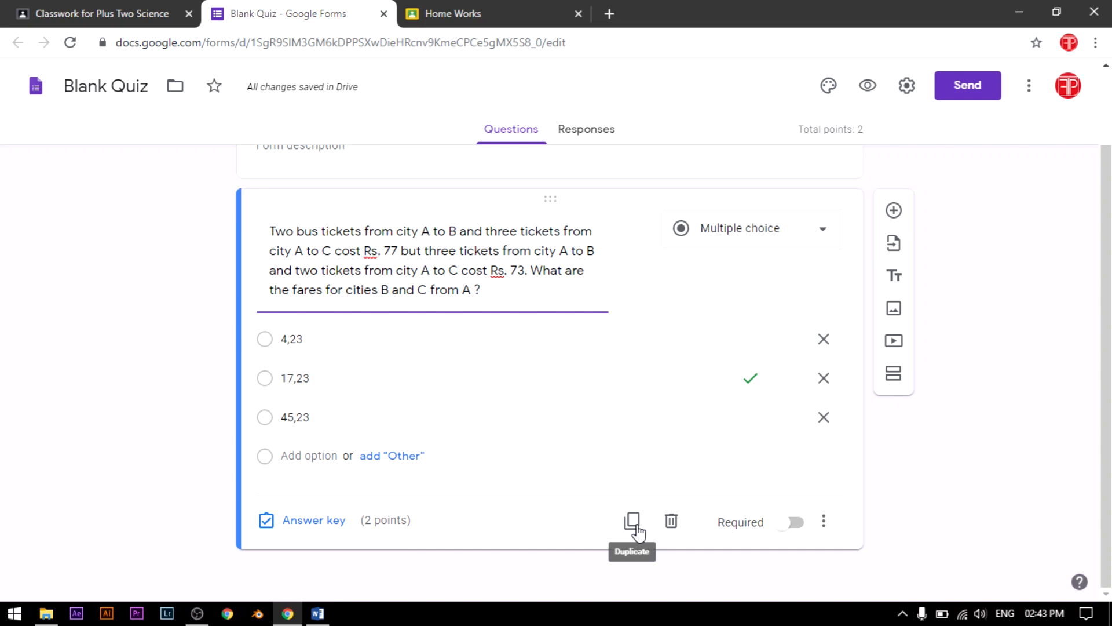
# Make the bus fare question required and turn on shuffled option order for it.
pyautogui.click(795, 525)
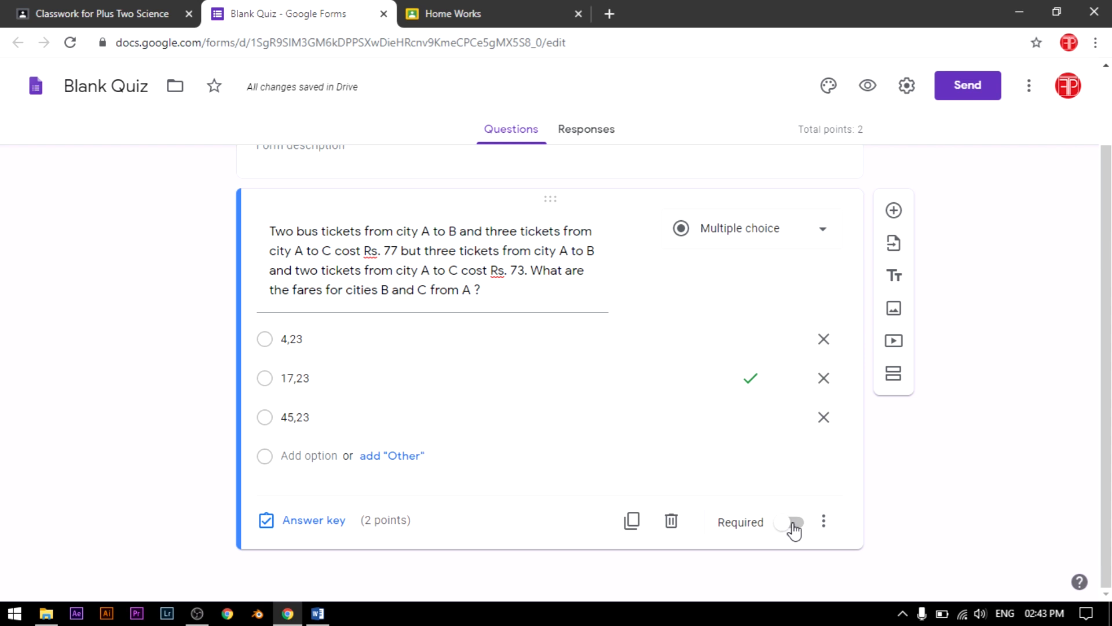
pyautogui.click(794, 525)
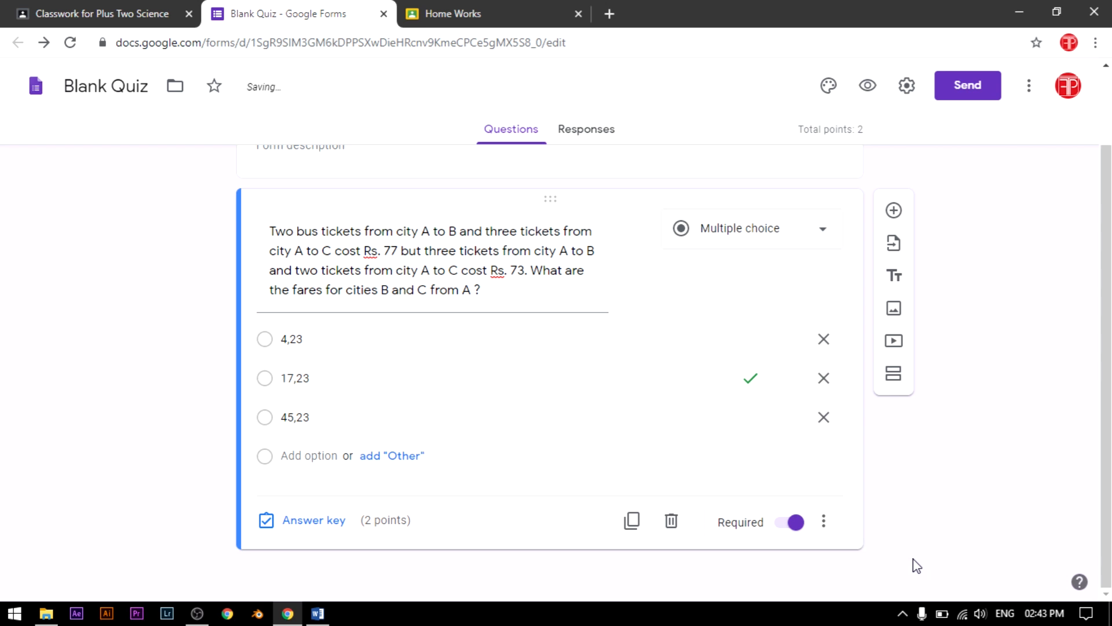
pyautogui.click(823, 520)
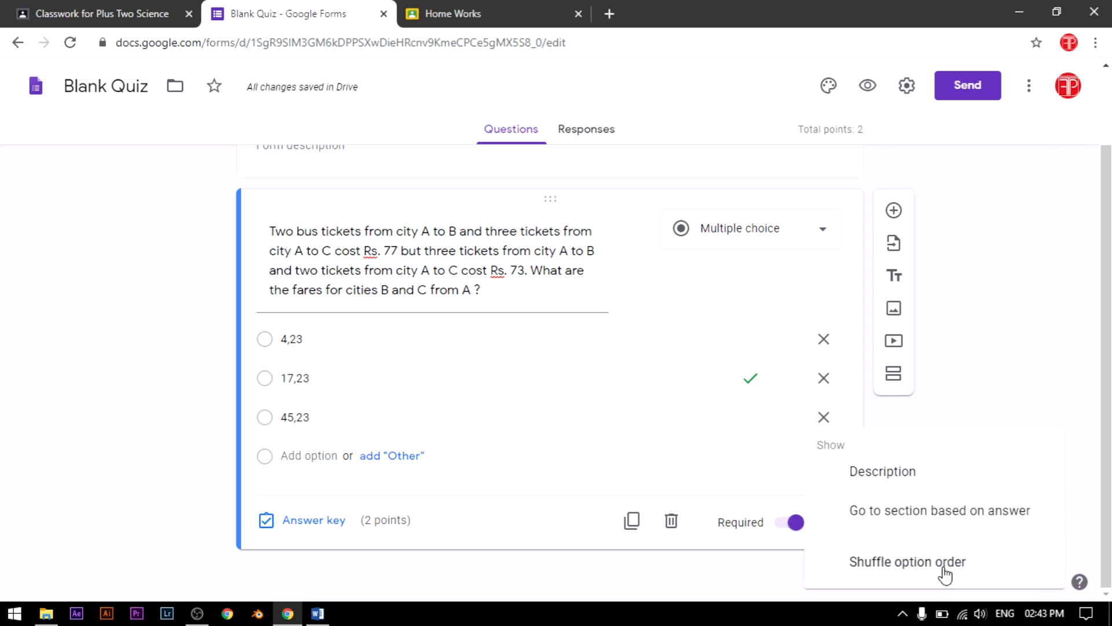
pyautogui.click(914, 561)
pyautogui.scroll(3, 974, 449)
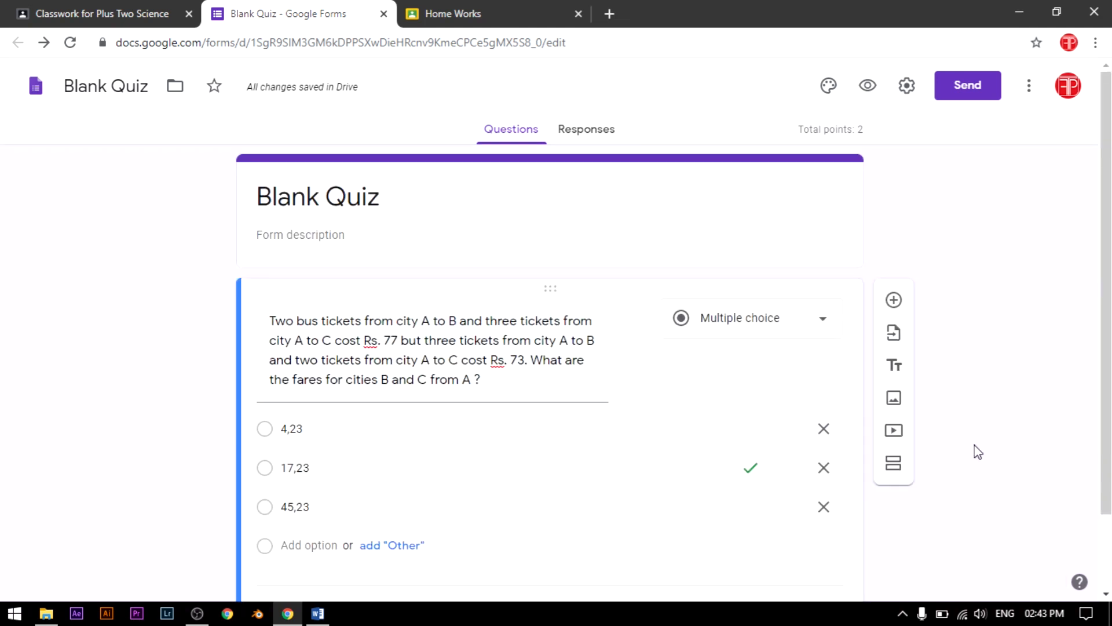
# Look through the available and previously selected forms for importing questions, without importing any.
pyautogui.click(894, 337)
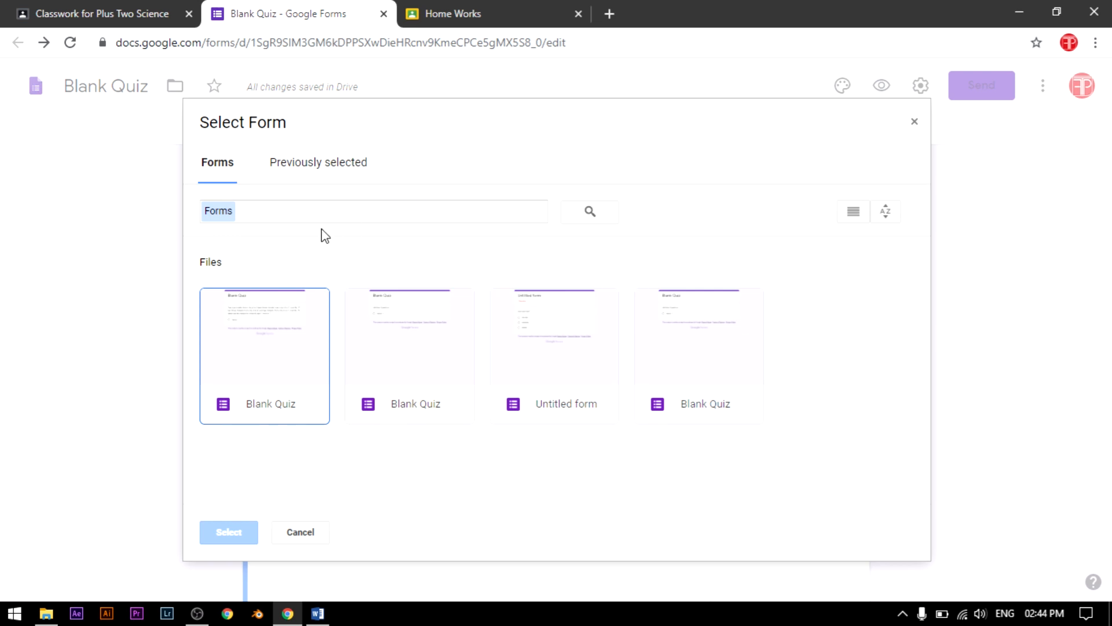
pyautogui.click(313, 164)
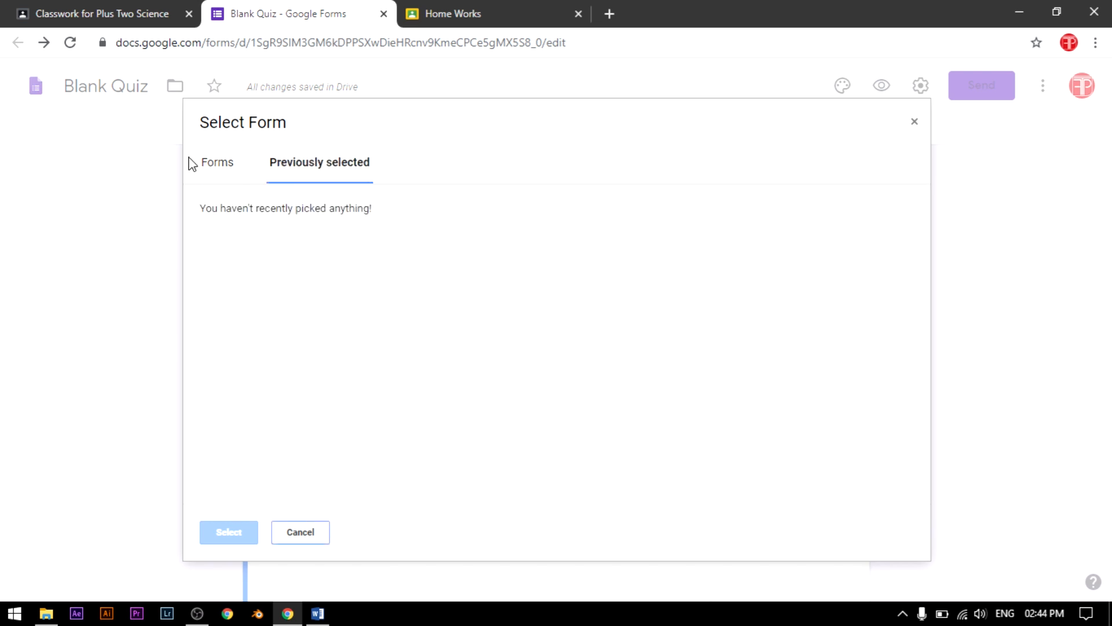
pyautogui.click(216, 157)
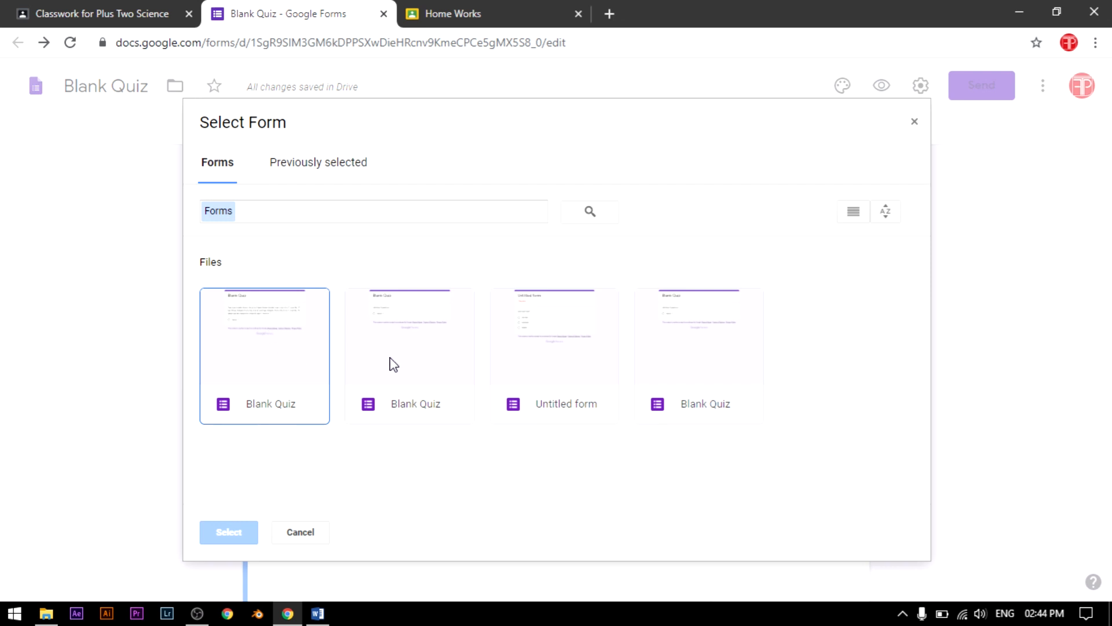
pyautogui.click(308, 538)
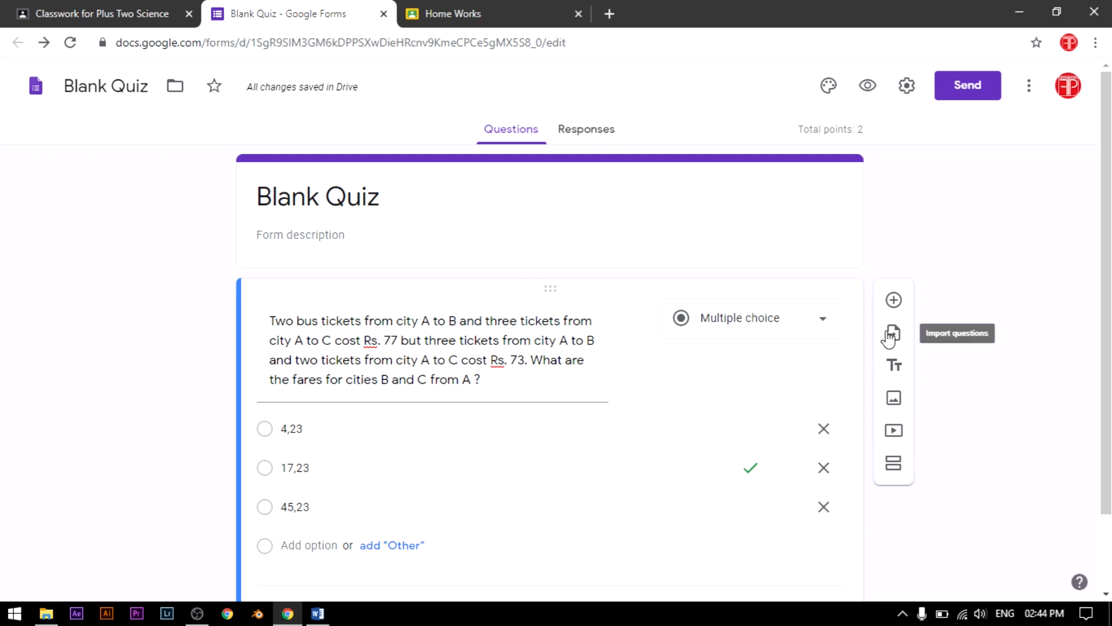
# Add a Checkboxes question asking how many friends attended the picnic, with Rs. 96 planned for eatables, four absent and Rs. 4 extra each.
pyautogui.click(895, 301)
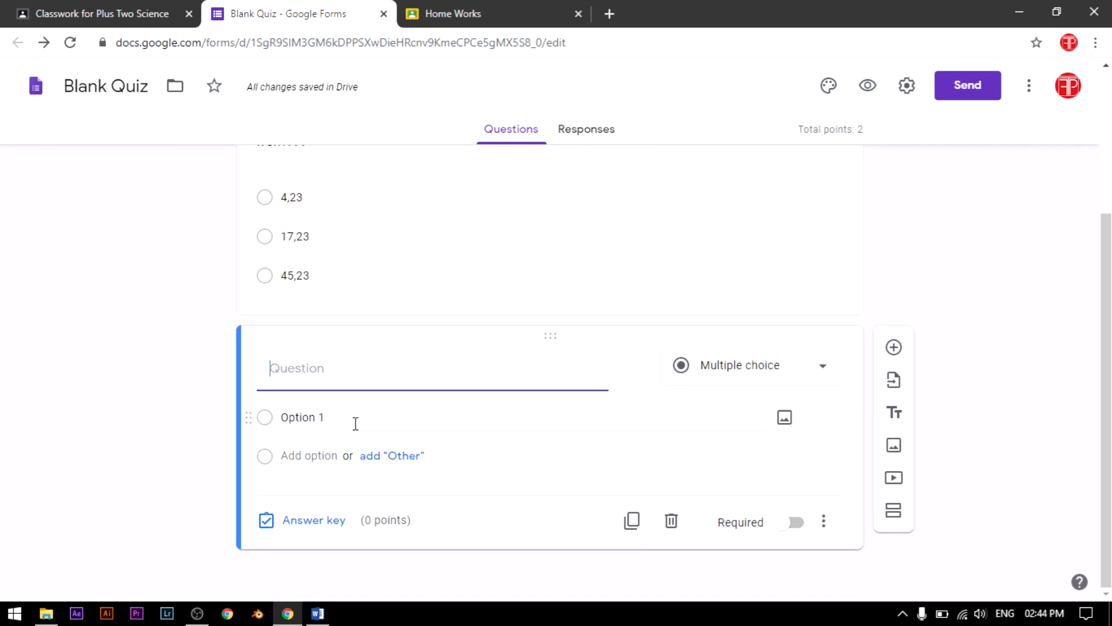
pyautogui.write('A number of friends decided to go on a picnic and planned to spend Rs. 96 on eatables. Four of them, however, did not turn up. As a consequence, the remaining ones had to contribute Rs. 4 each extra. The number of those who attended the picnic was')
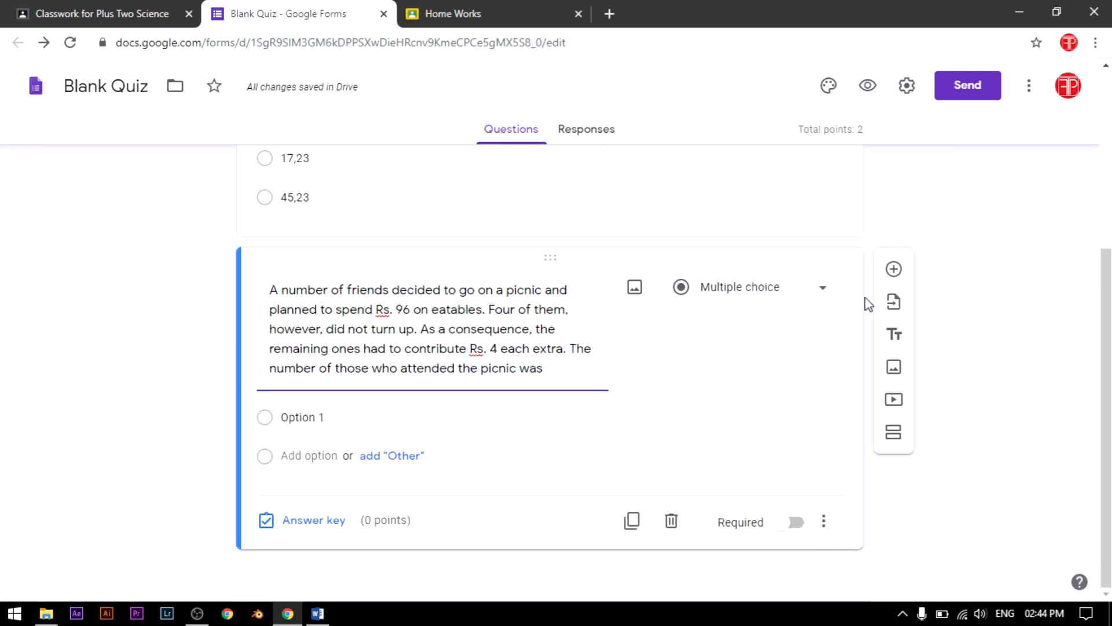
pyautogui.click(833, 294)
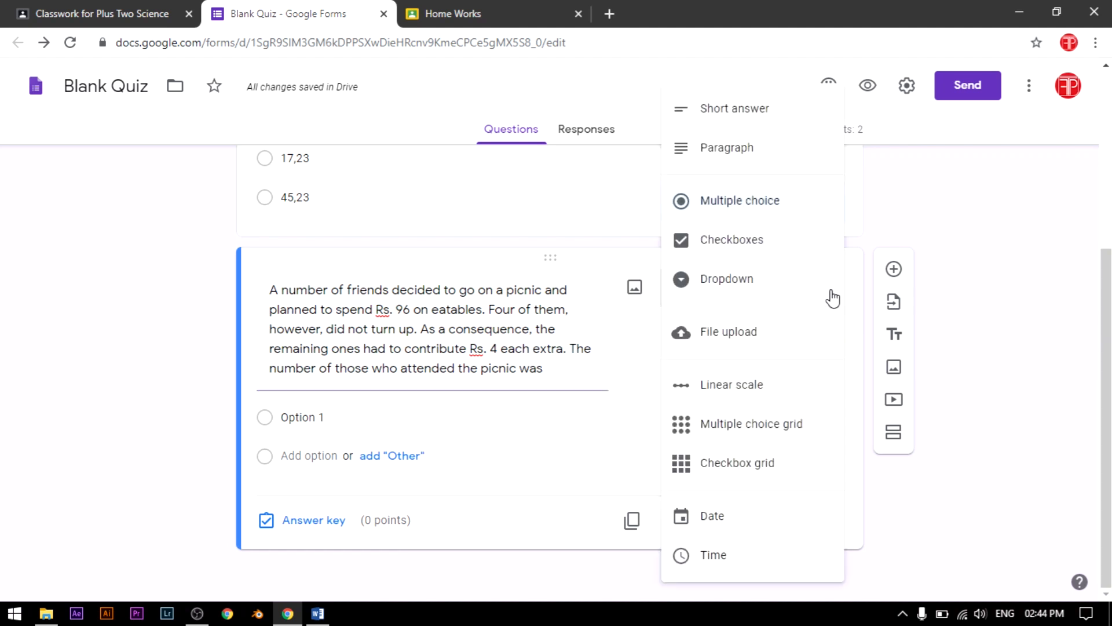
pyautogui.click(761, 246)
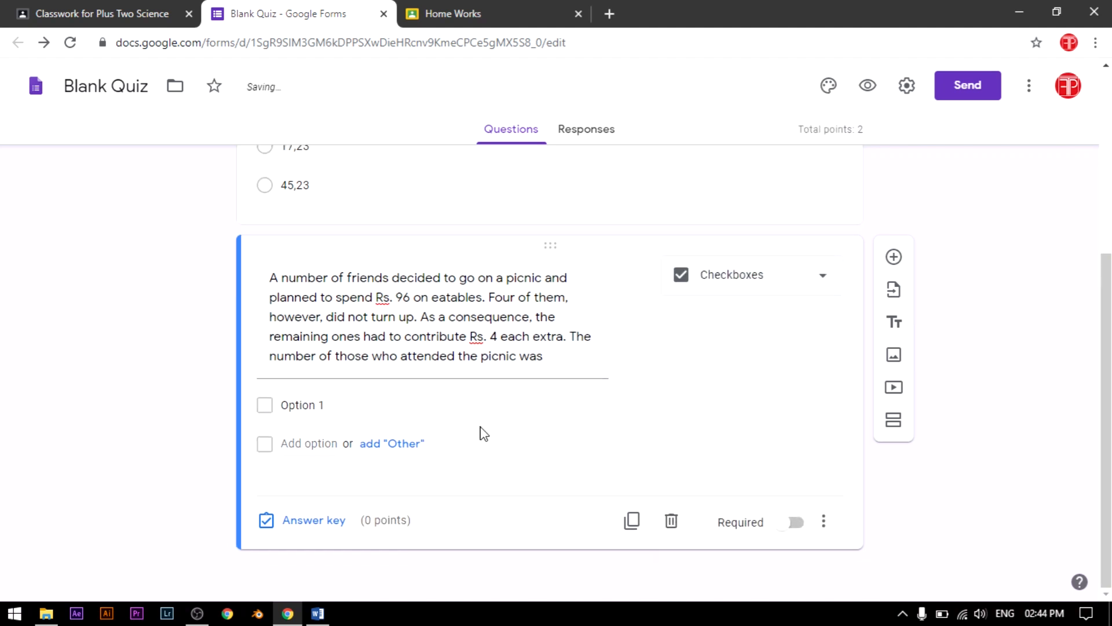
# Enter the answer options 8, 16, 18 and 24 for the picnic question.
pyautogui.click(304, 405)
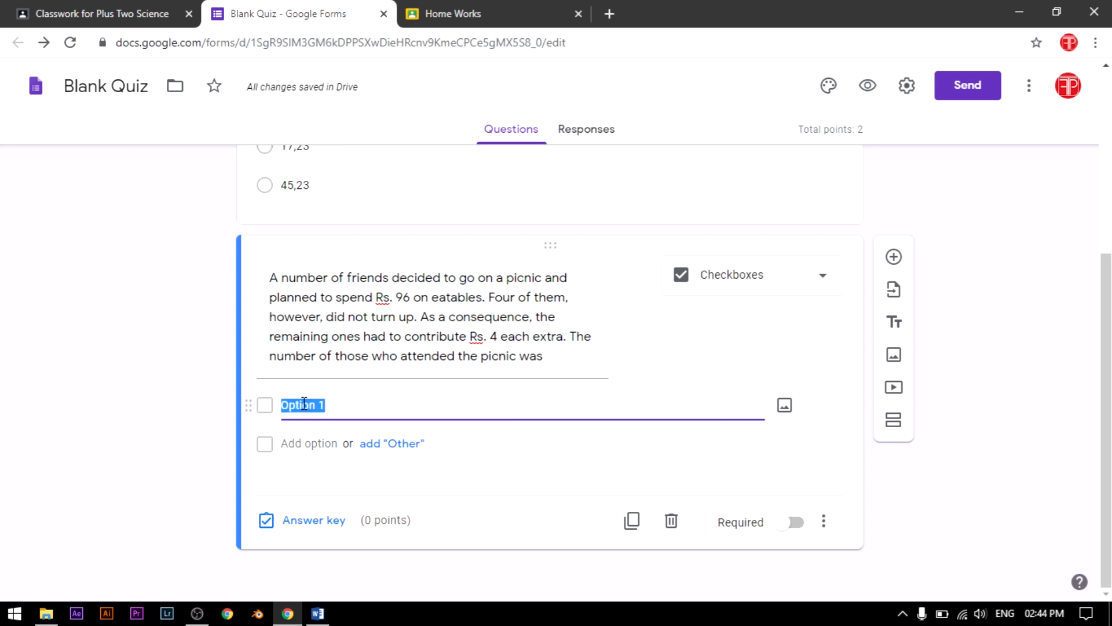
pyautogui.write('8')
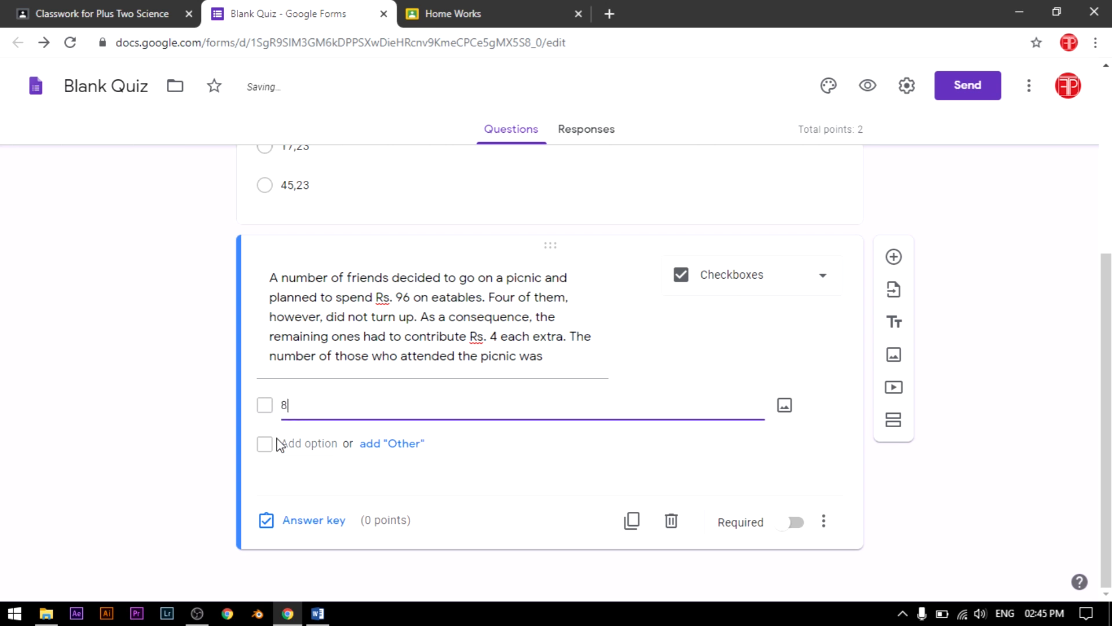
pyautogui.click(283, 444)
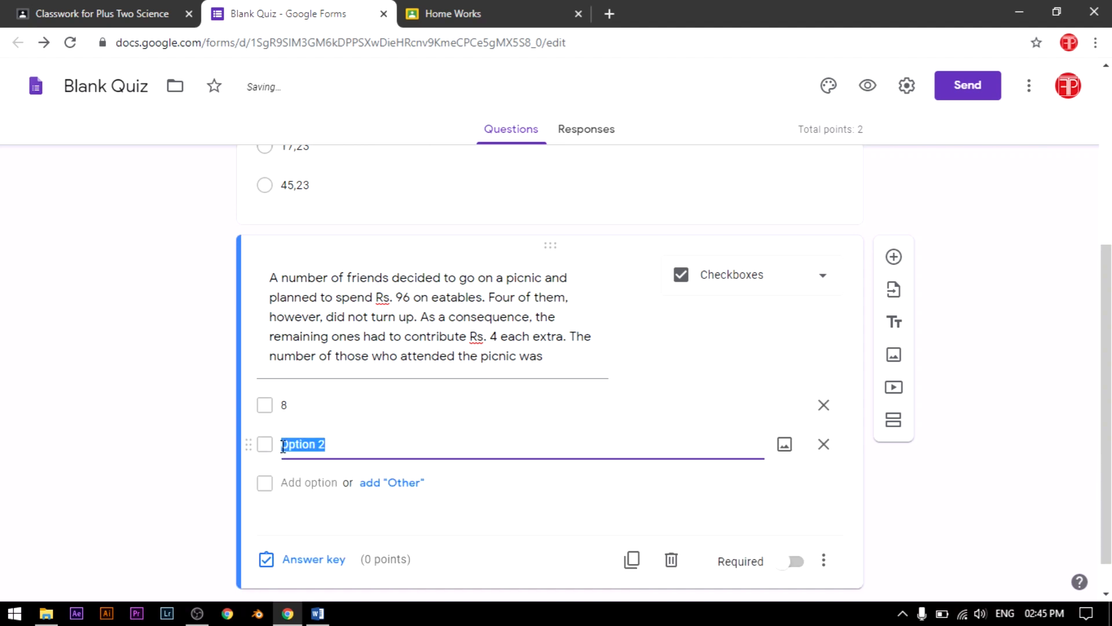
pyautogui.write('16')
pyautogui.click(291, 486)
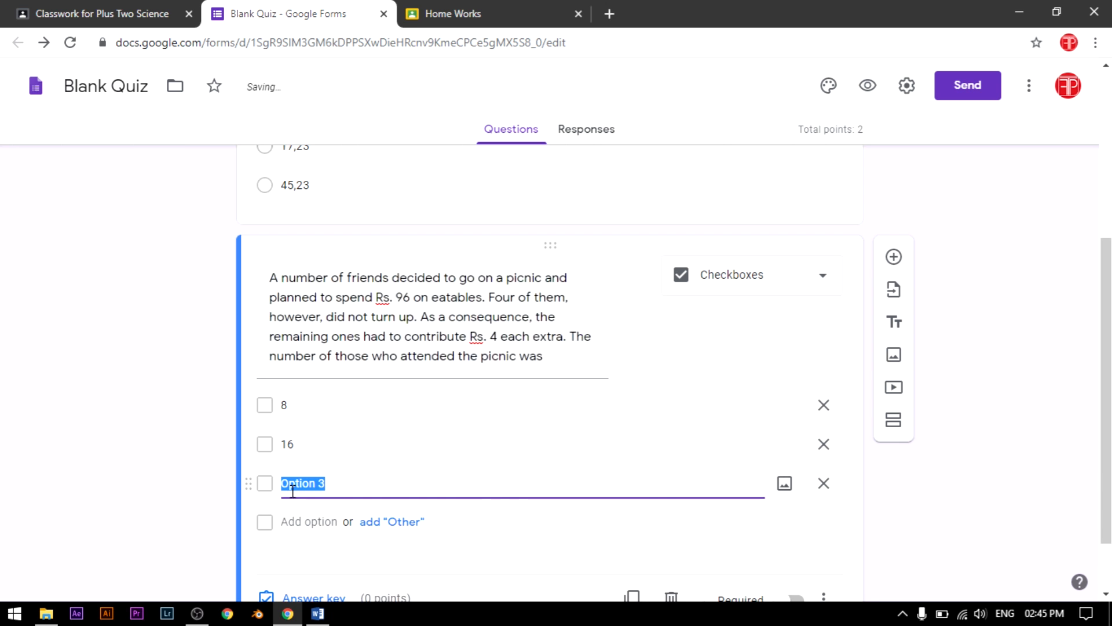
pyautogui.write('18')
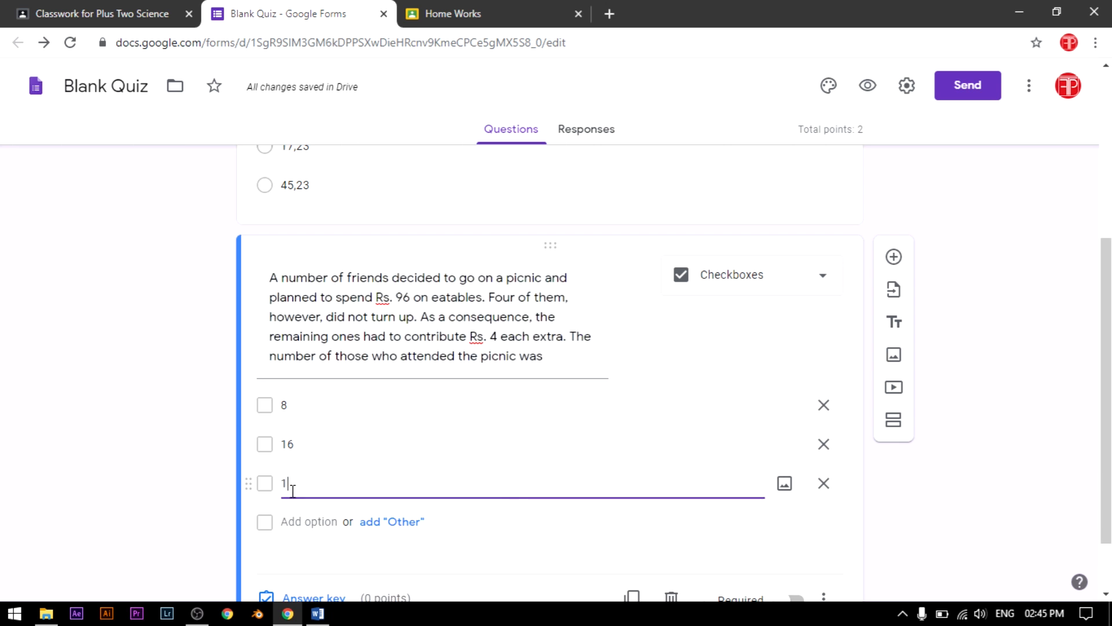
pyautogui.click(297, 519)
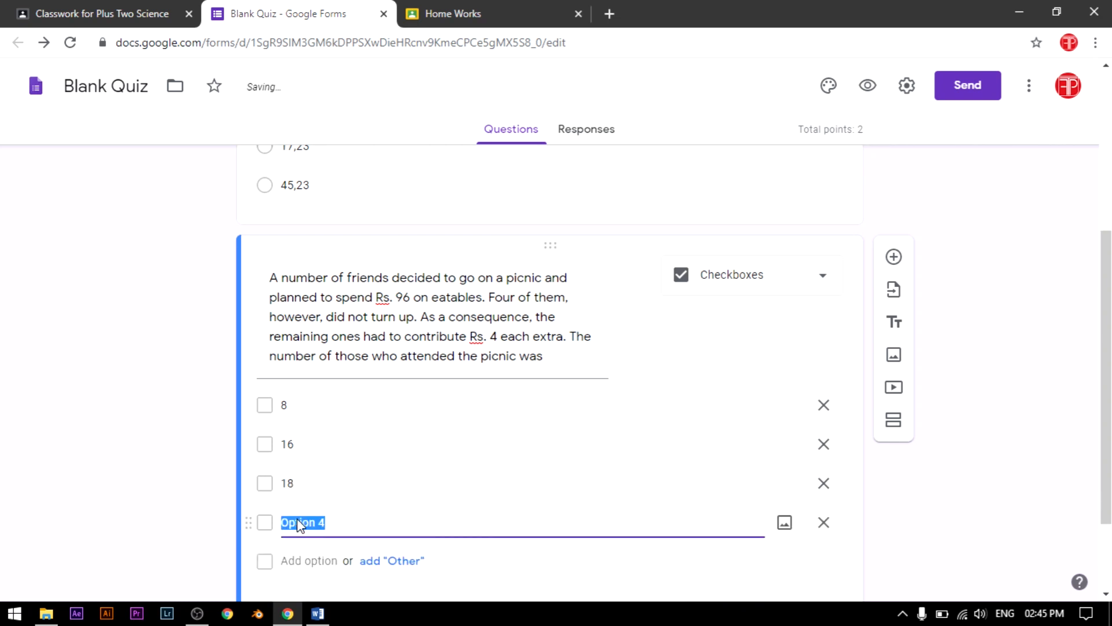
pyautogui.write('24')
pyautogui.click(898, 548)
pyautogui.scroll(-3, 803, 547)
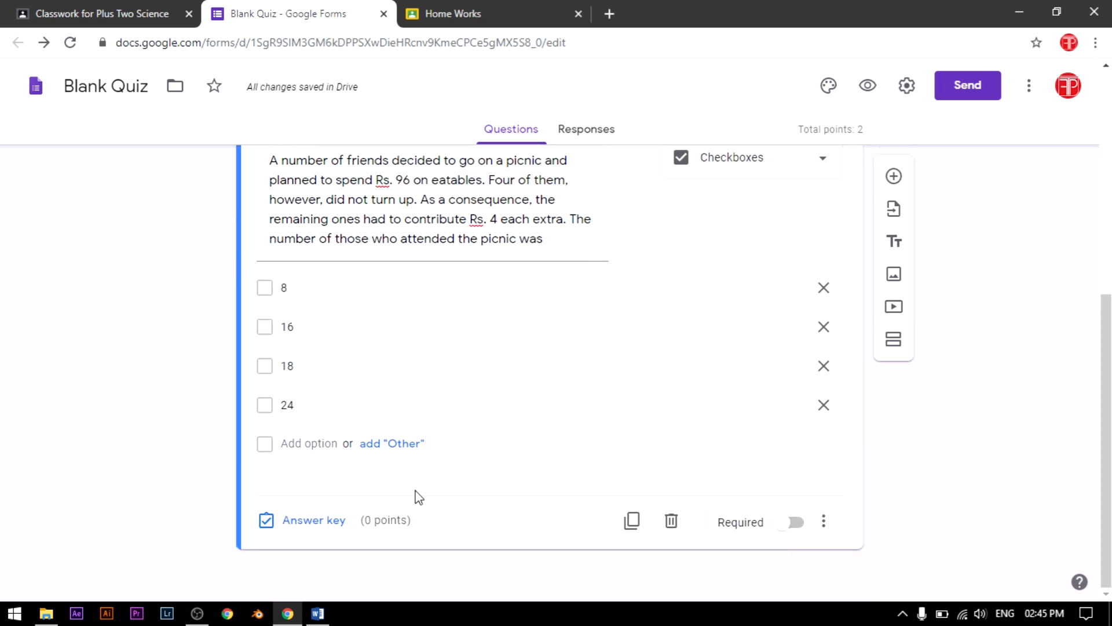
# Mark 16 as the picnic question's correct answer and assign it 5 points.
pyautogui.click(307, 522)
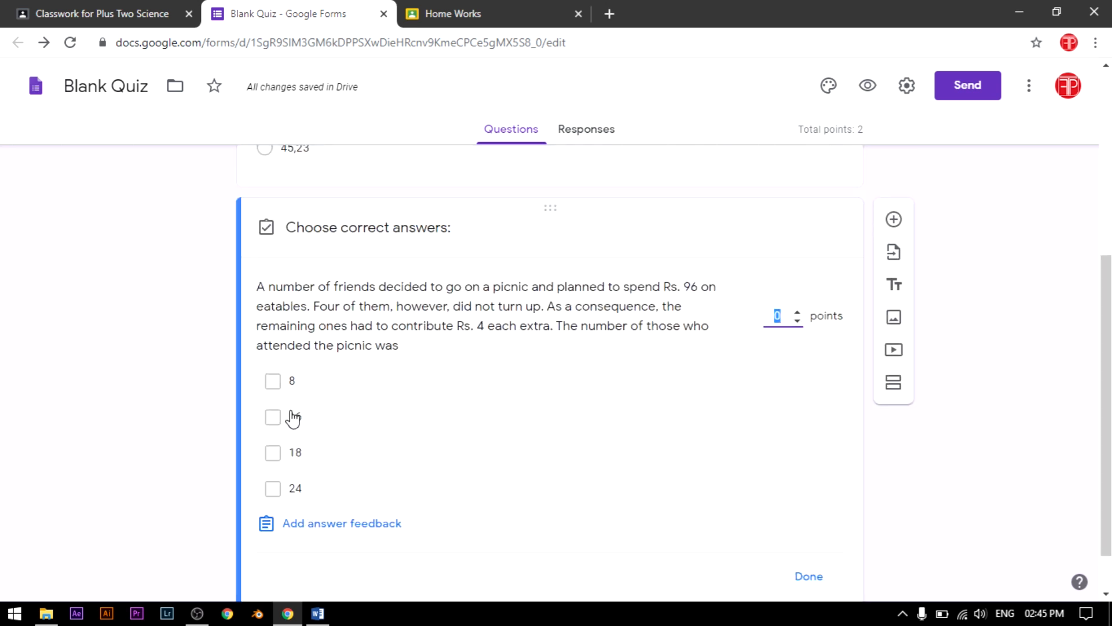
pyautogui.click(272, 417)
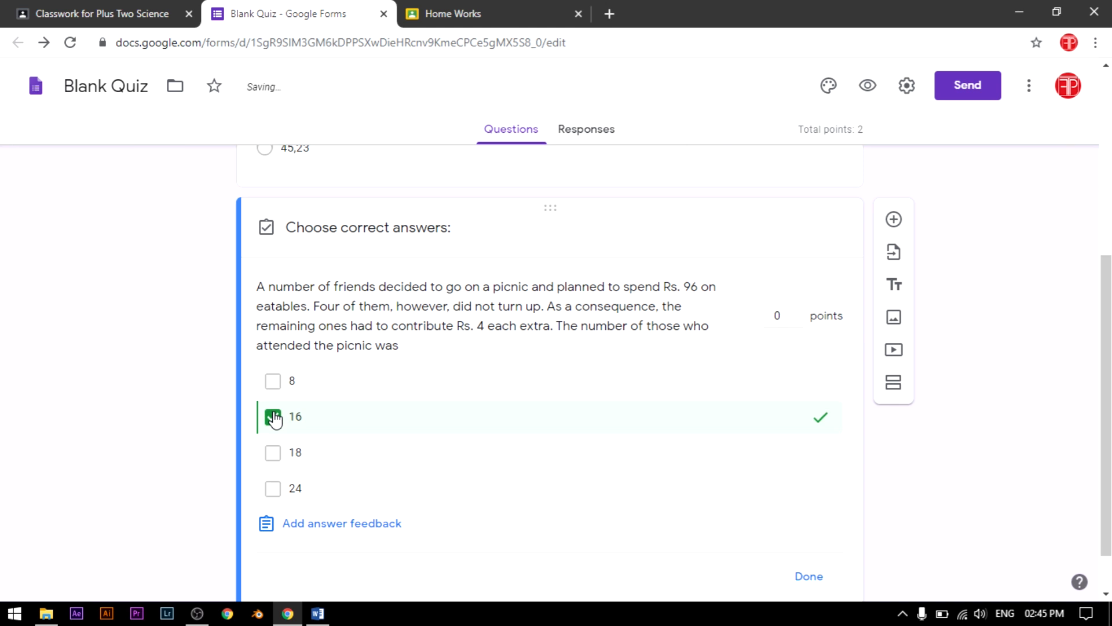
pyautogui.scroll(-1, 311, 489)
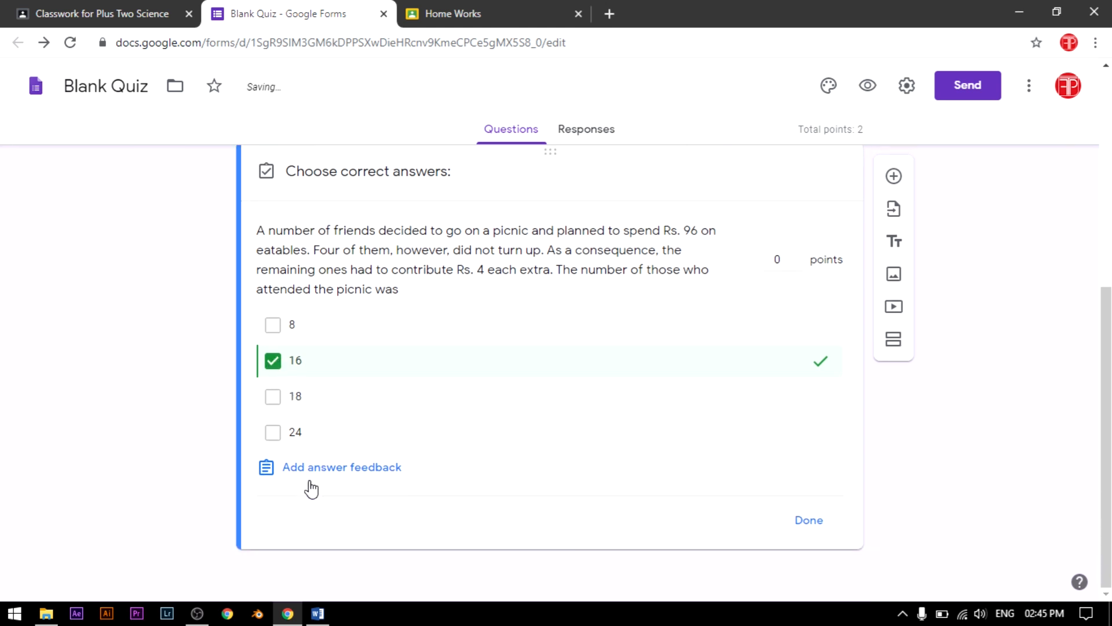
pyautogui.click(782, 260)
pyautogui.press('BackSpace')
pyautogui.write('5')
pyautogui.click(809, 523)
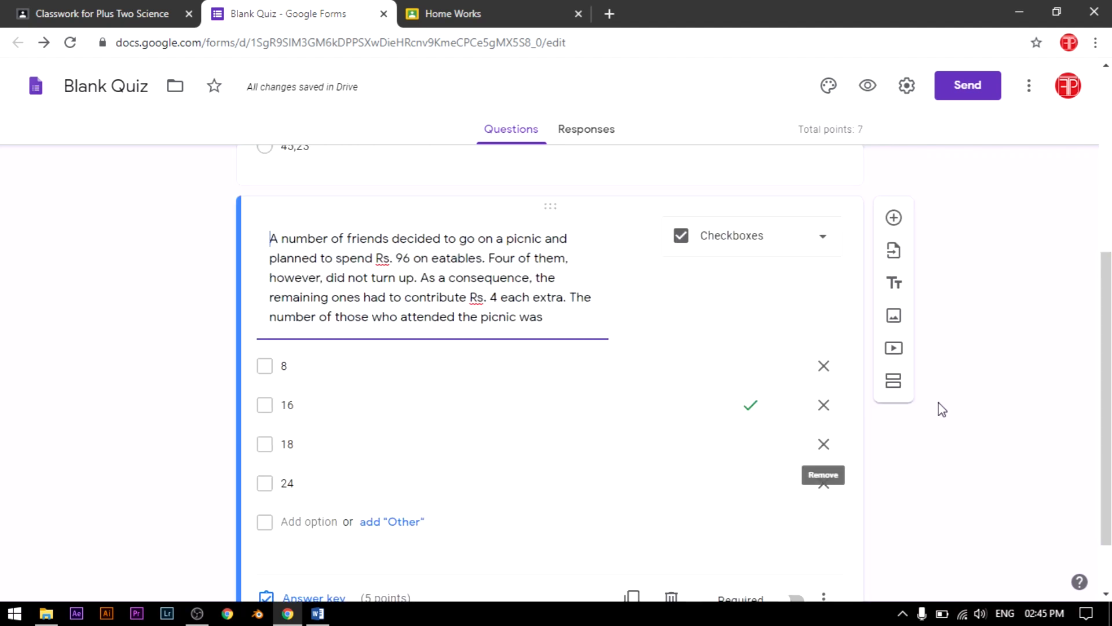
# Set the form's sending options to collect email addresses and produce a shortened link.
pyautogui.scroll(6, 934, 462)
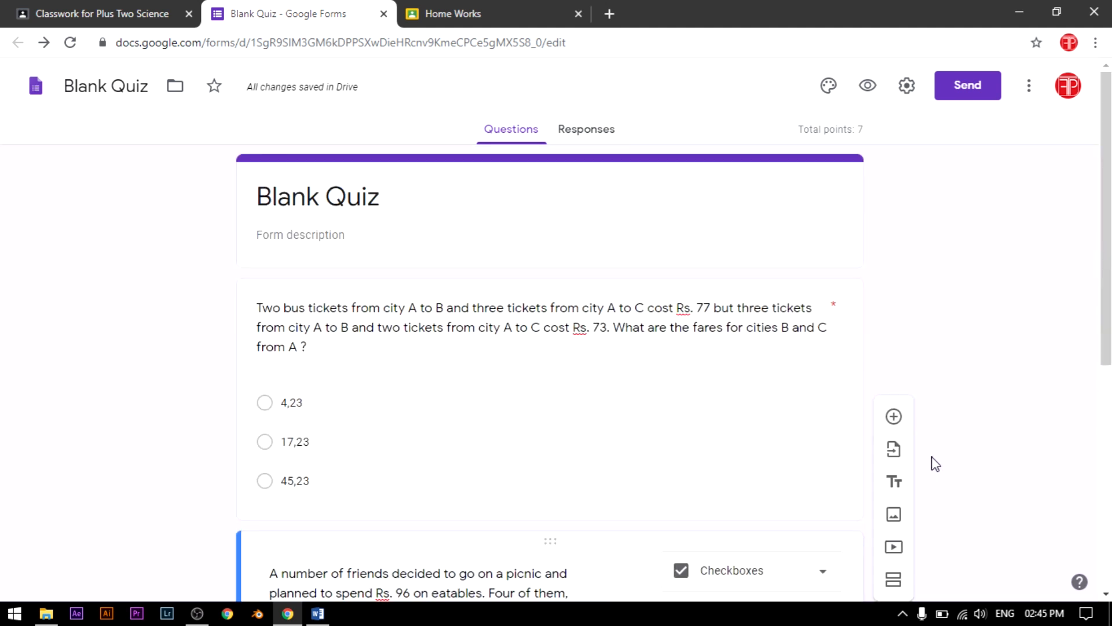
pyautogui.click(962, 86)
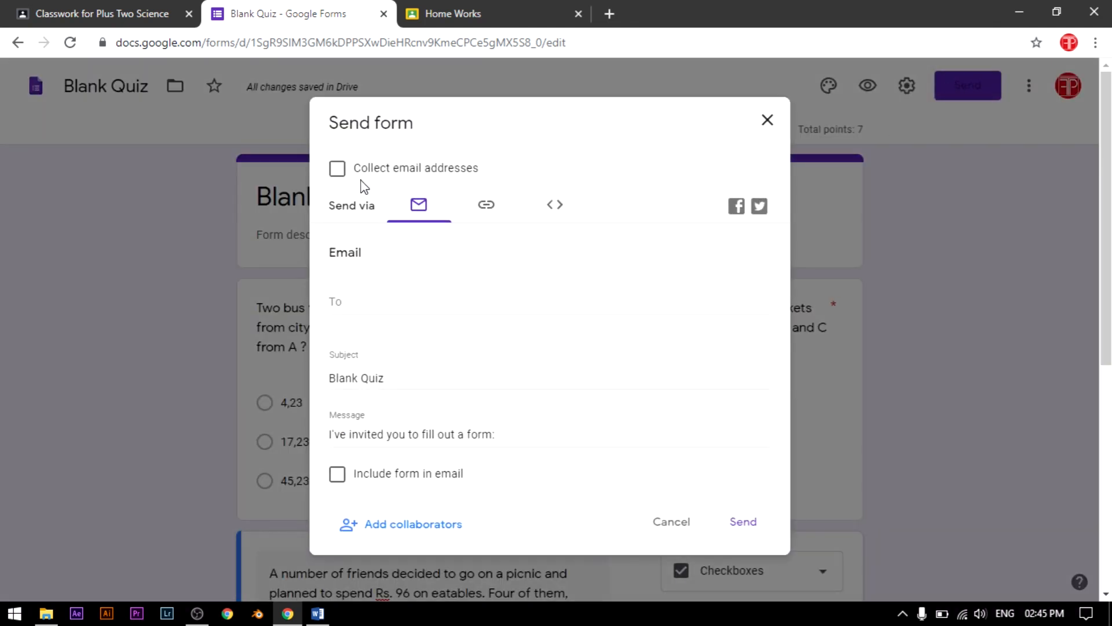
pyautogui.click(339, 175)
pyautogui.click(351, 302)
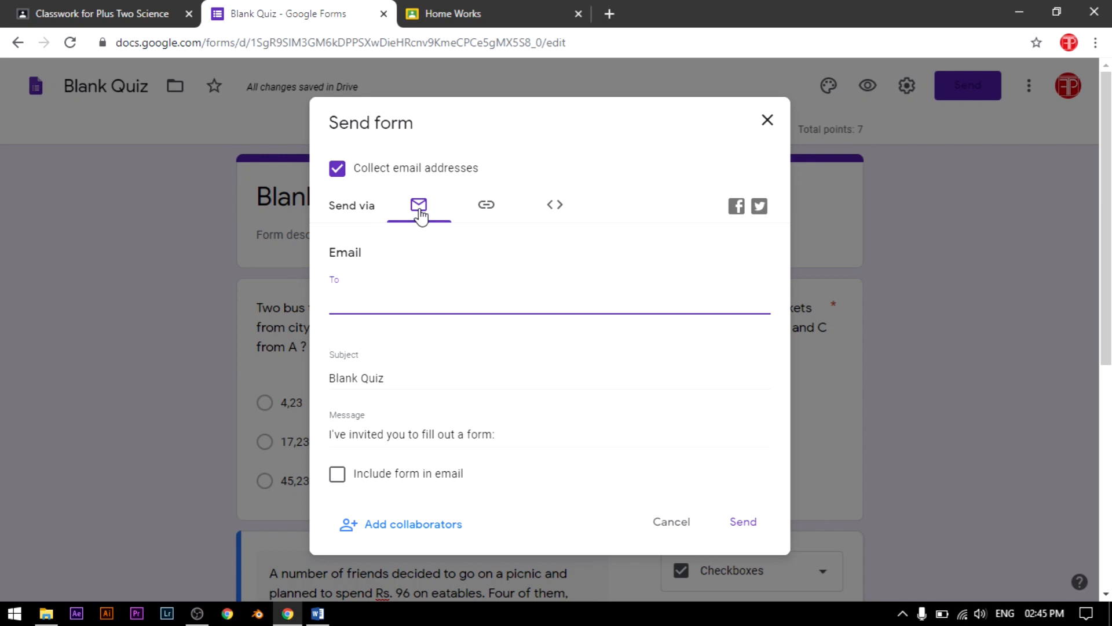
pyautogui.click(486, 205)
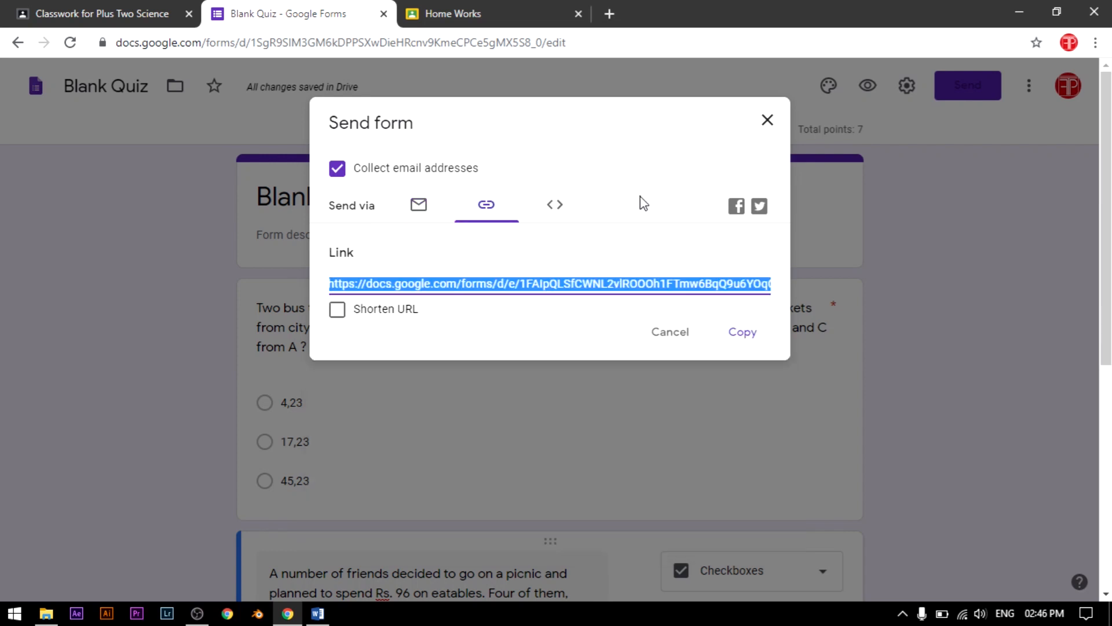
pyautogui.click(337, 309)
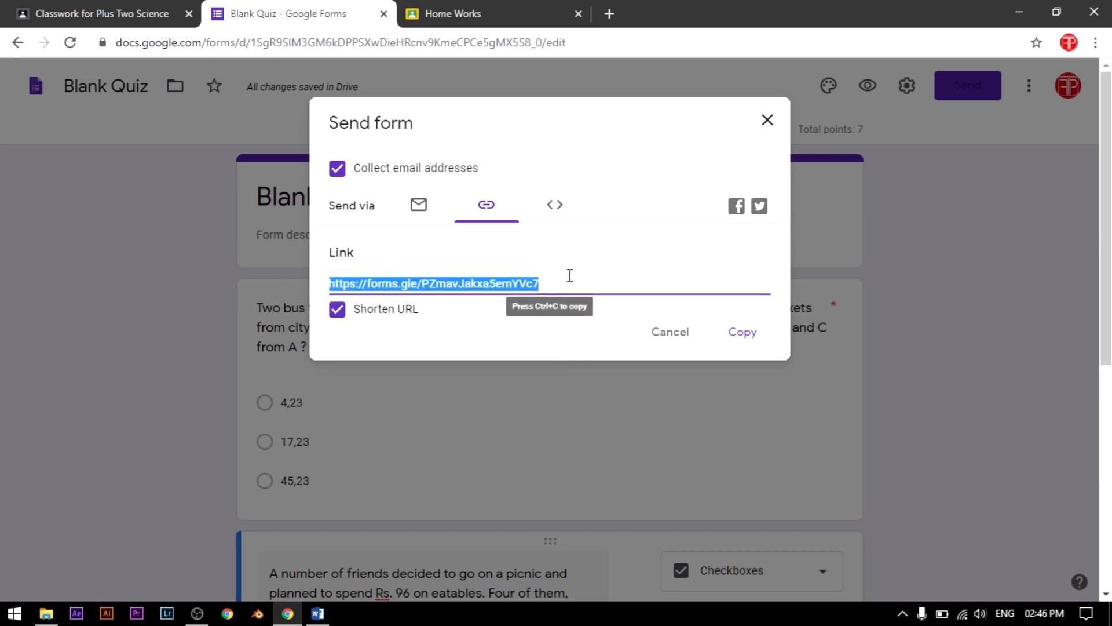
# Copy the shortened form link and close the form's sending options.
pyautogui.click(724, 337)
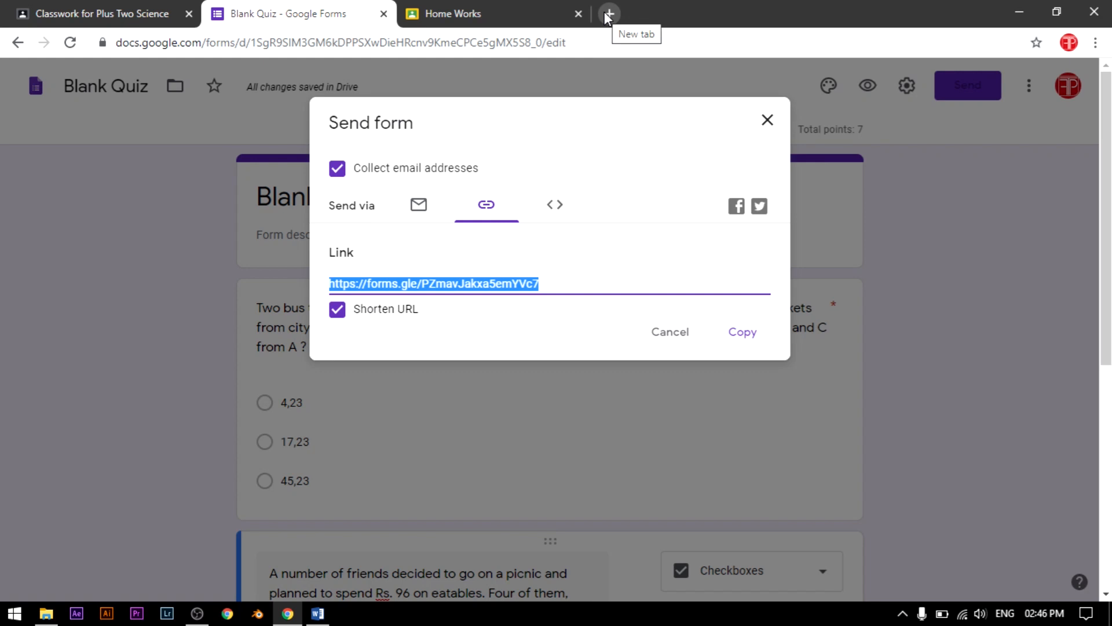
pyautogui.click(766, 120)
pyautogui.scroll(-3, 581, 226)
pyautogui.scroll(3, 579, 249)
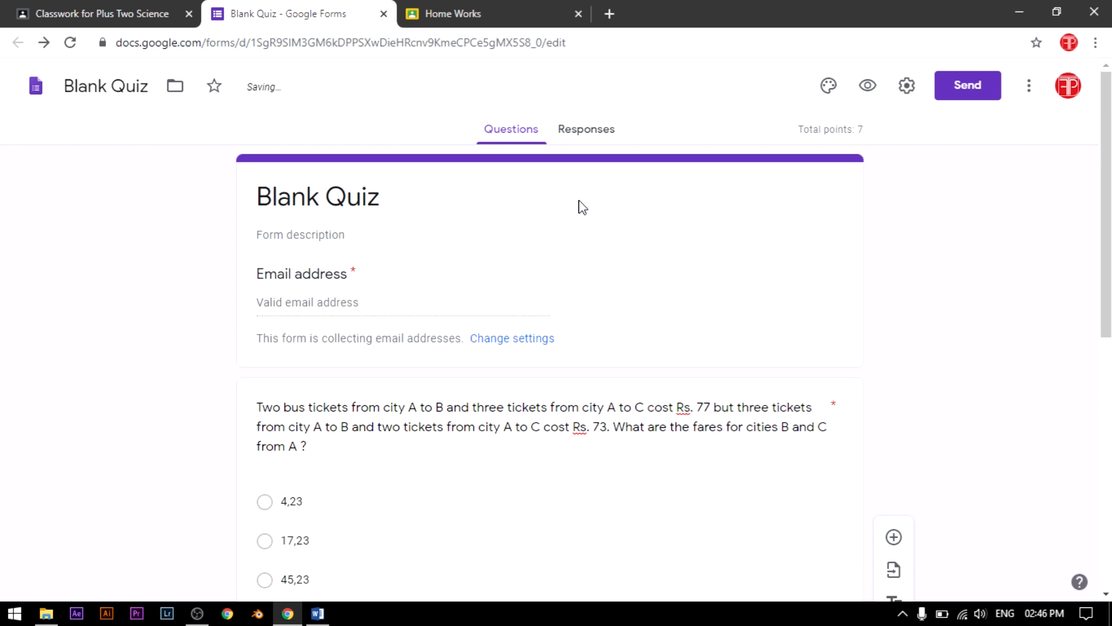
# Examine the quiz's response summary, including the points distribution, frequently missed questions, scores and per-question answer charts.
pyautogui.click(597, 130)
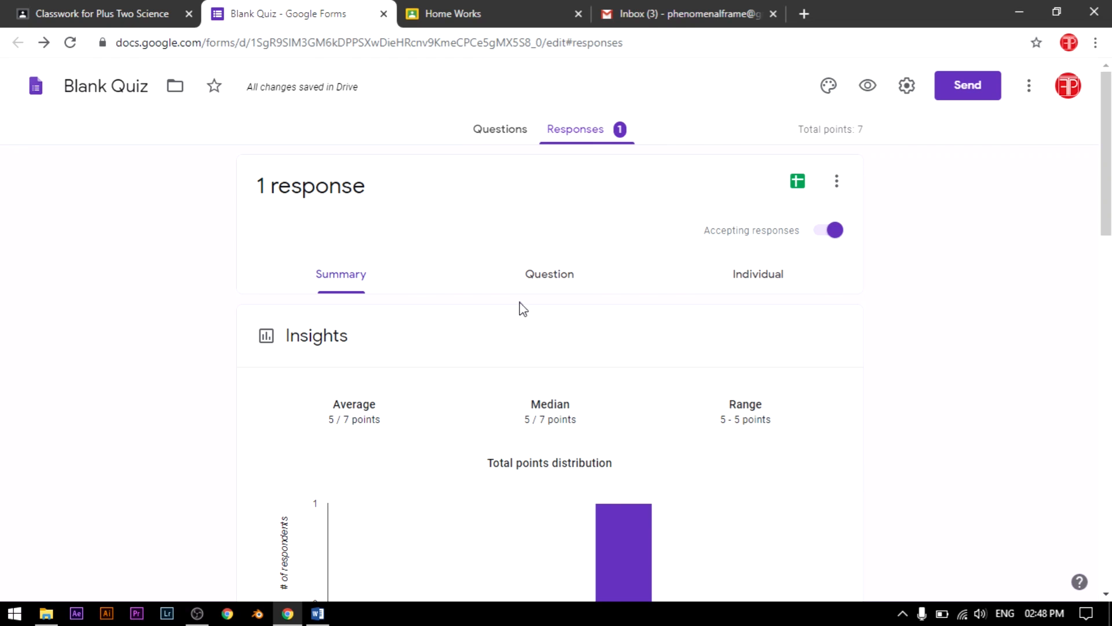
pyautogui.scroll(-1, 513, 324)
pyautogui.scroll(-2, 515, 326)
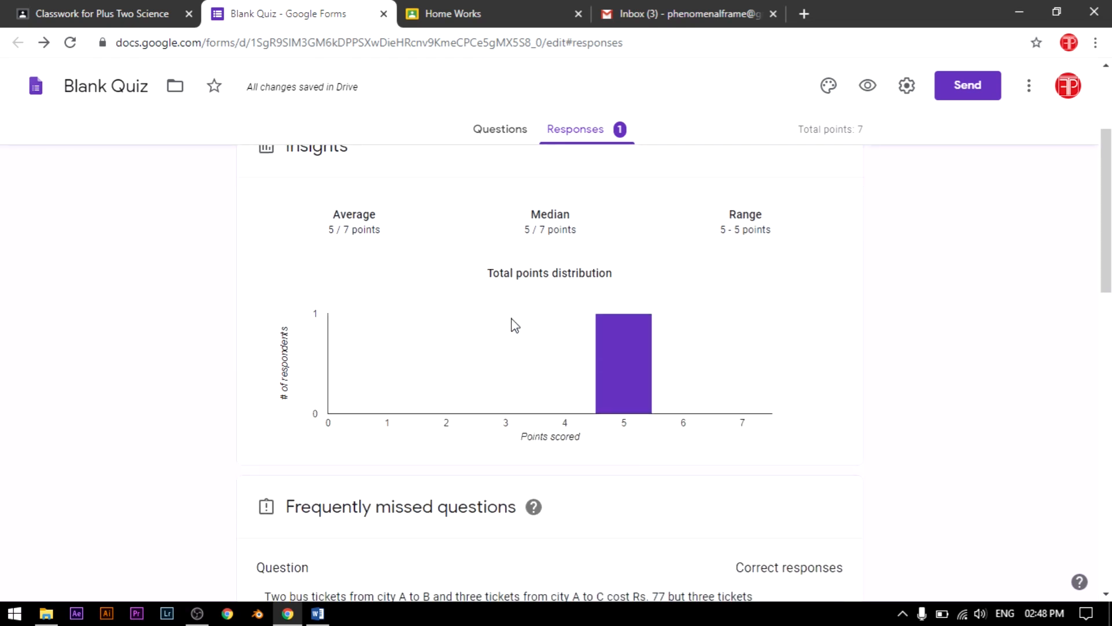
pyautogui.scroll(-3, 513, 323)
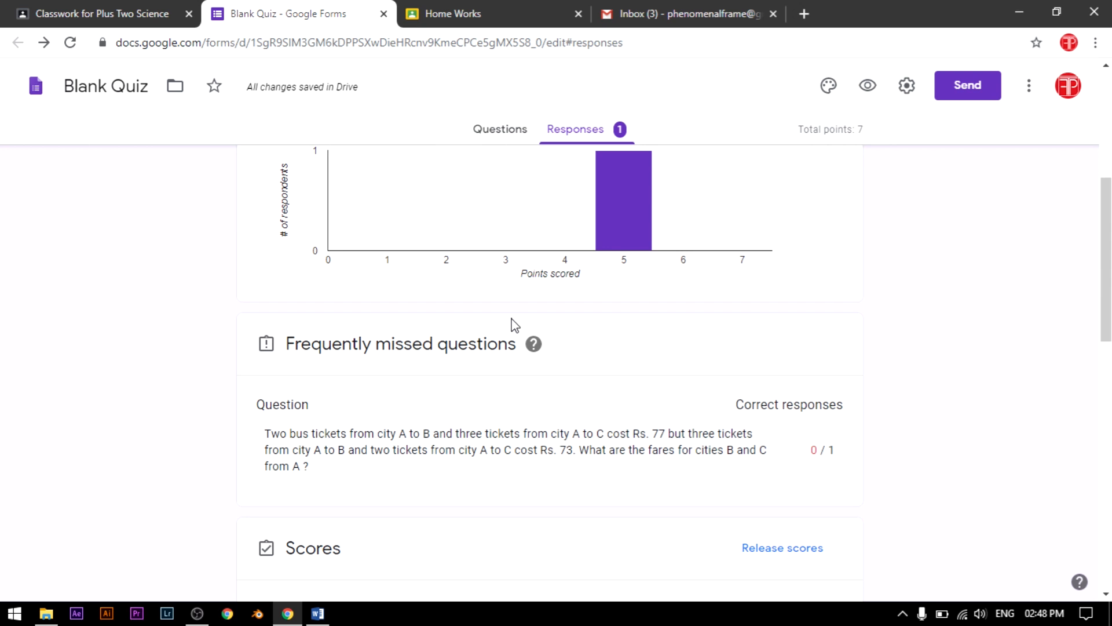
pyautogui.scroll(-2, 514, 324)
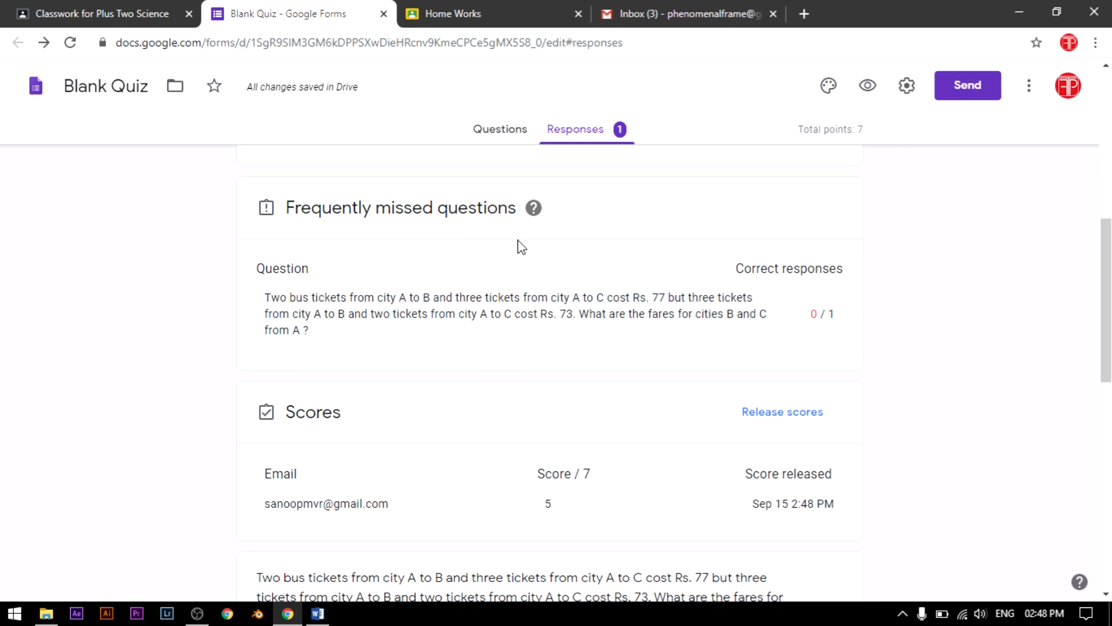
pyautogui.scroll(-3, 589, 354)
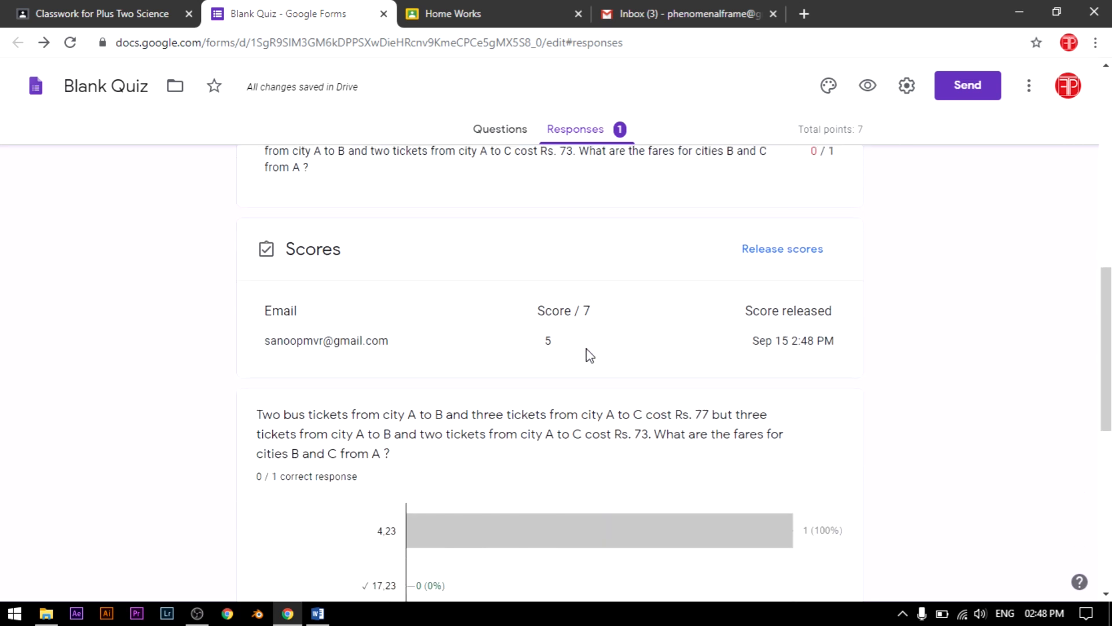
pyautogui.scroll(-2, 588, 354)
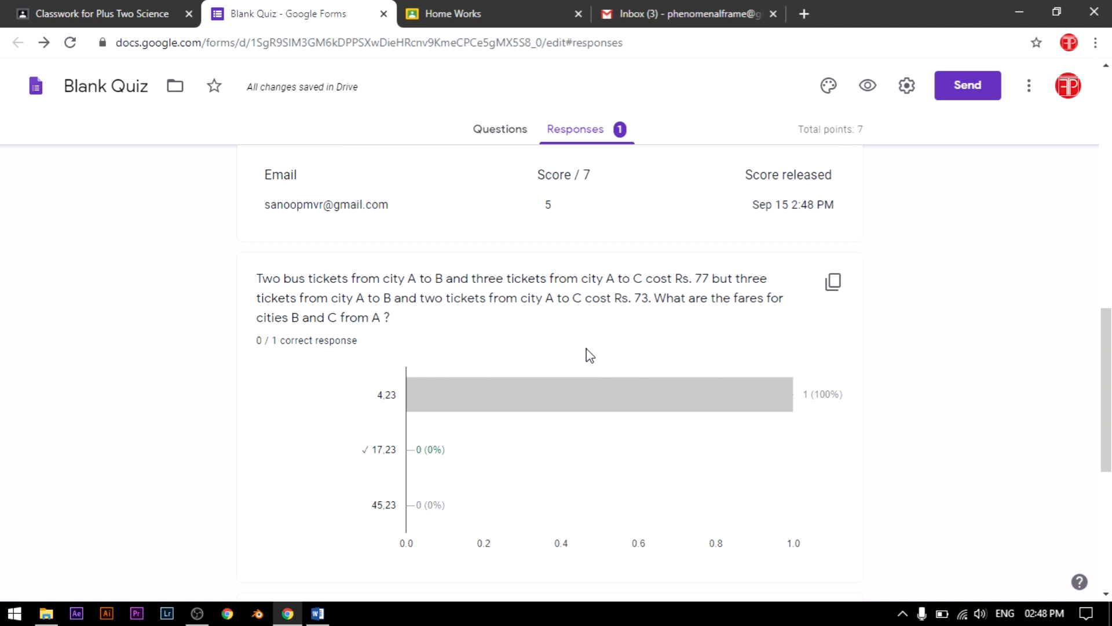
pyautogui.scroll(-5, 589, 354)
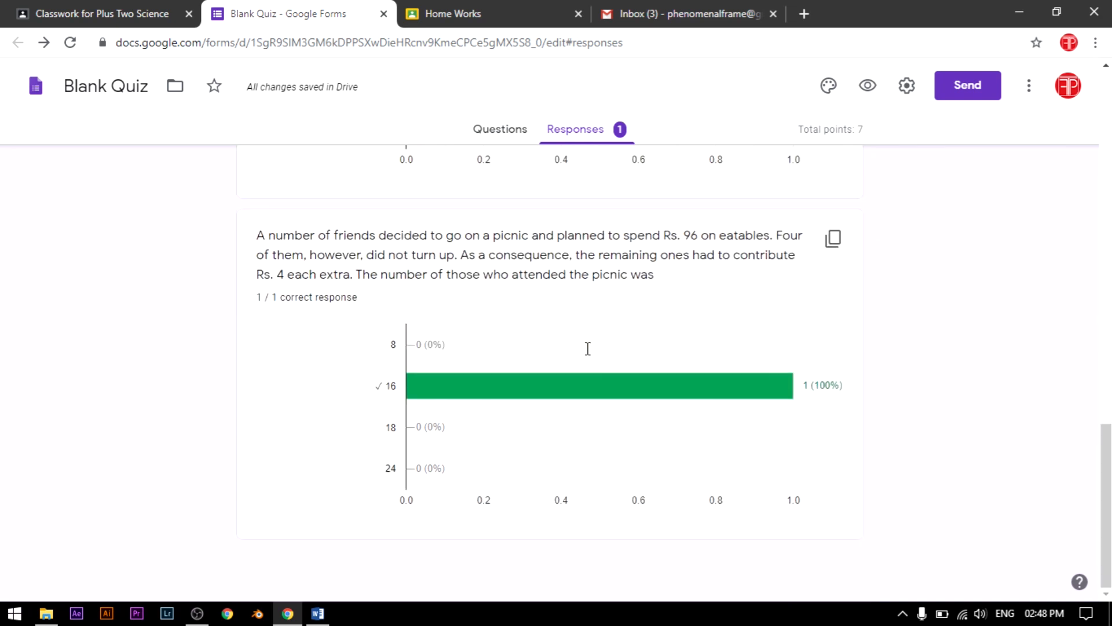
pyautogui.scroll(10, 573, 363)
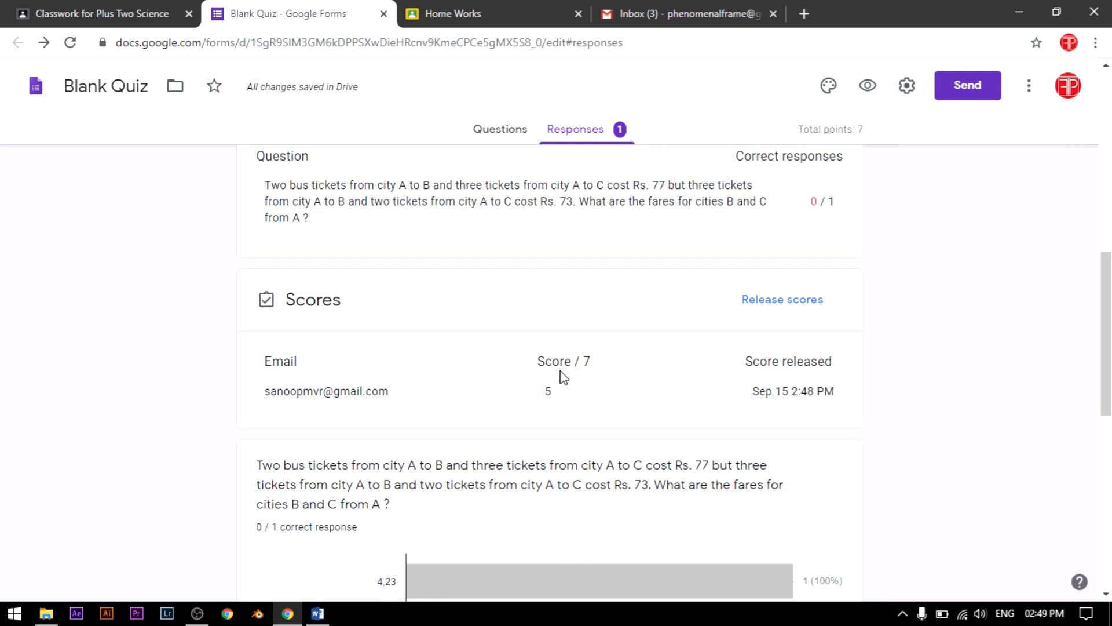
pyautogui.scroll(4, 561, 374)
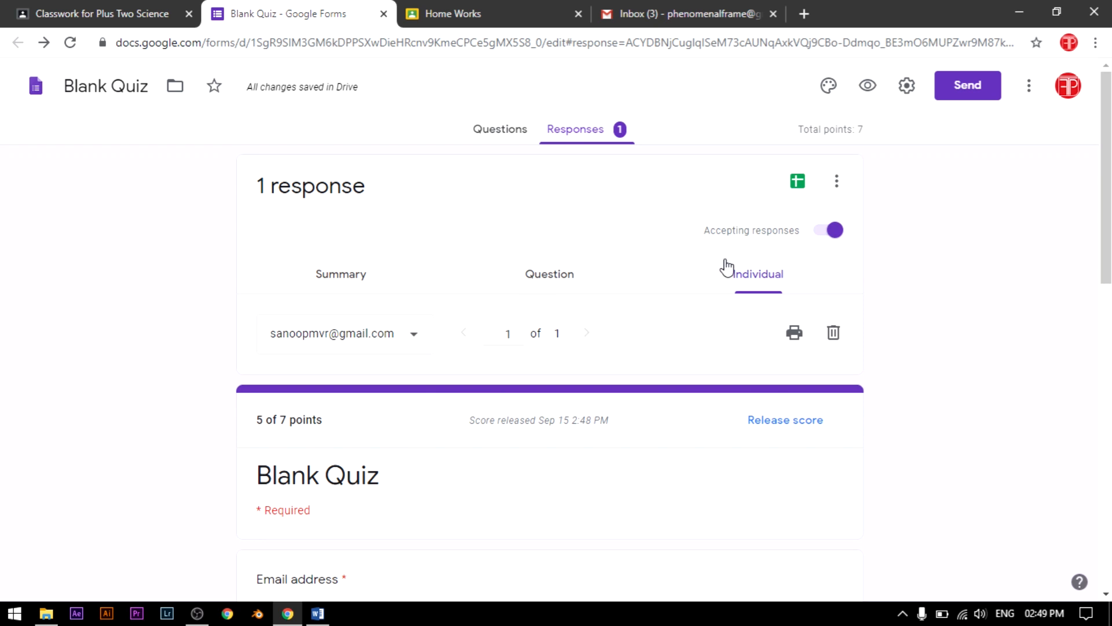
# Examine the respondent's individual quiz answers and preview the printout of that response without printing it.
pyautogui.click(740, 280)
pyautogui.scroll(-3, 741, 283)
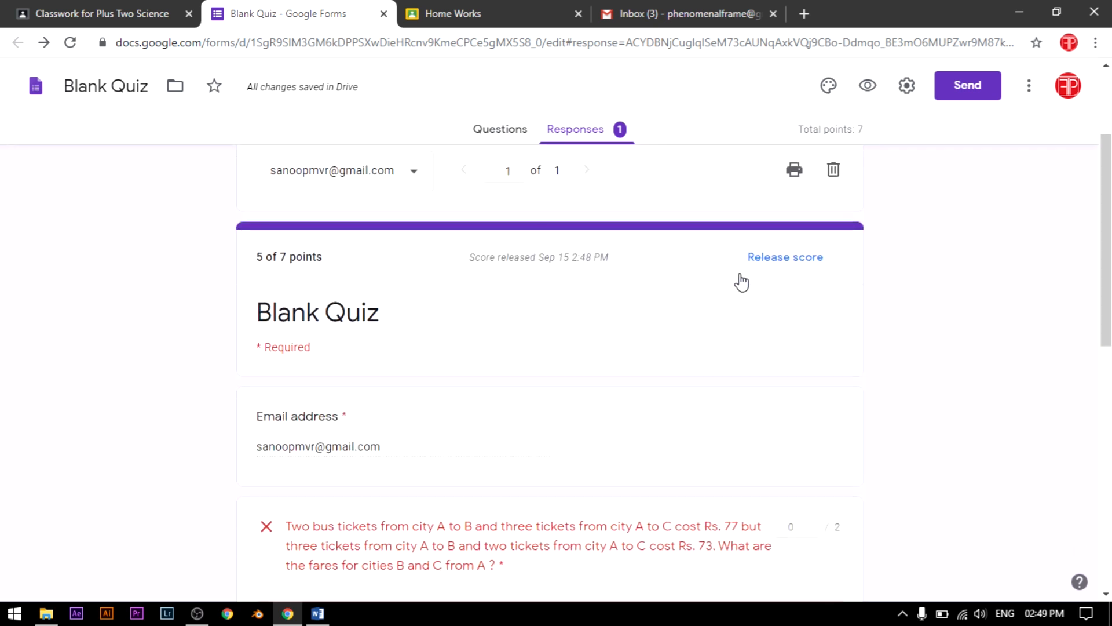
pyautogui.scroll(-3, 374, 391)
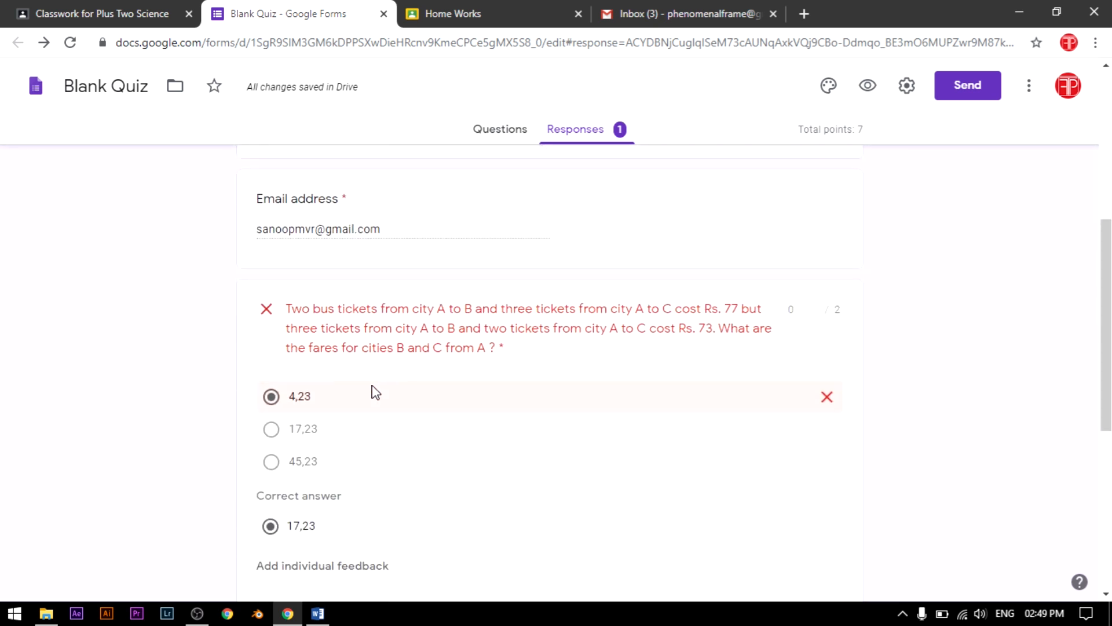
pyautogui.scroll(4, 306, 297)
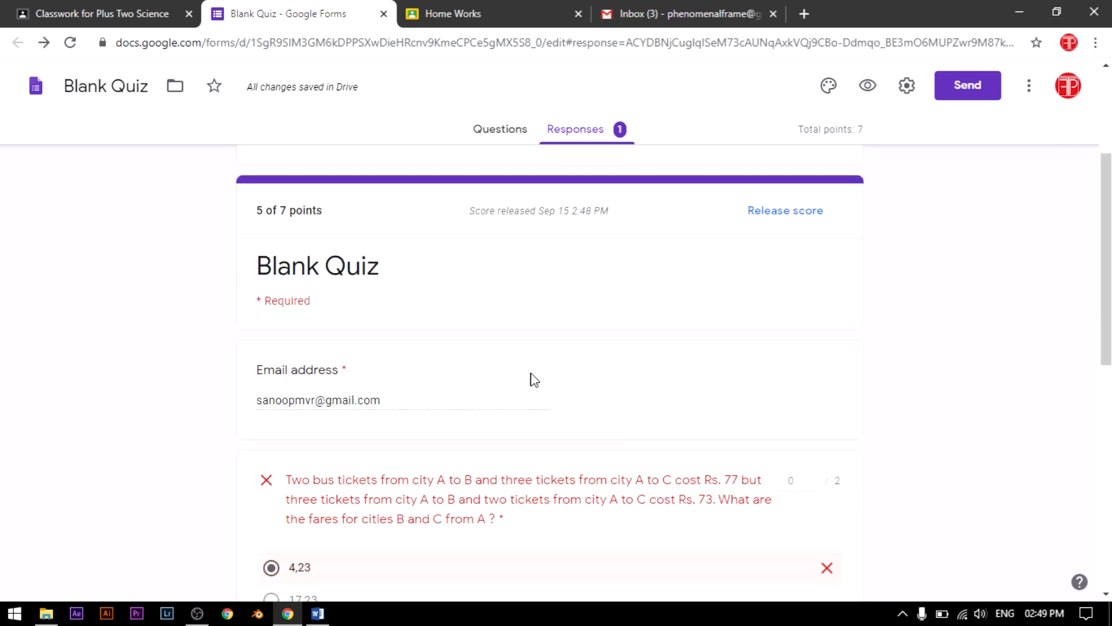
pyautogui.scroll(3, 532, 379)
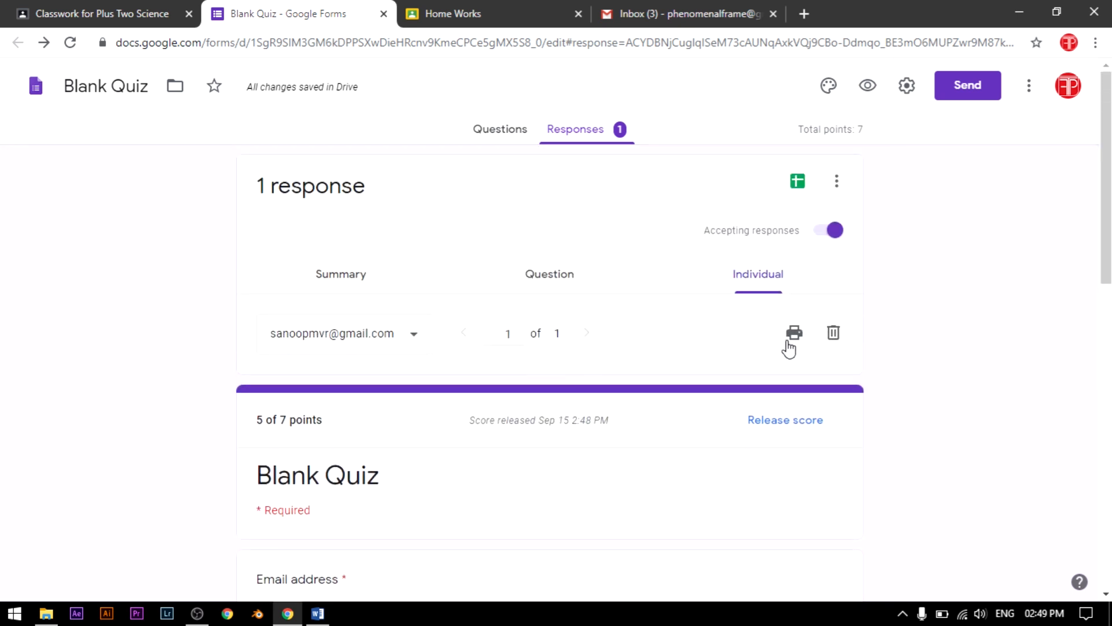
pyautogui.click(790, 343)
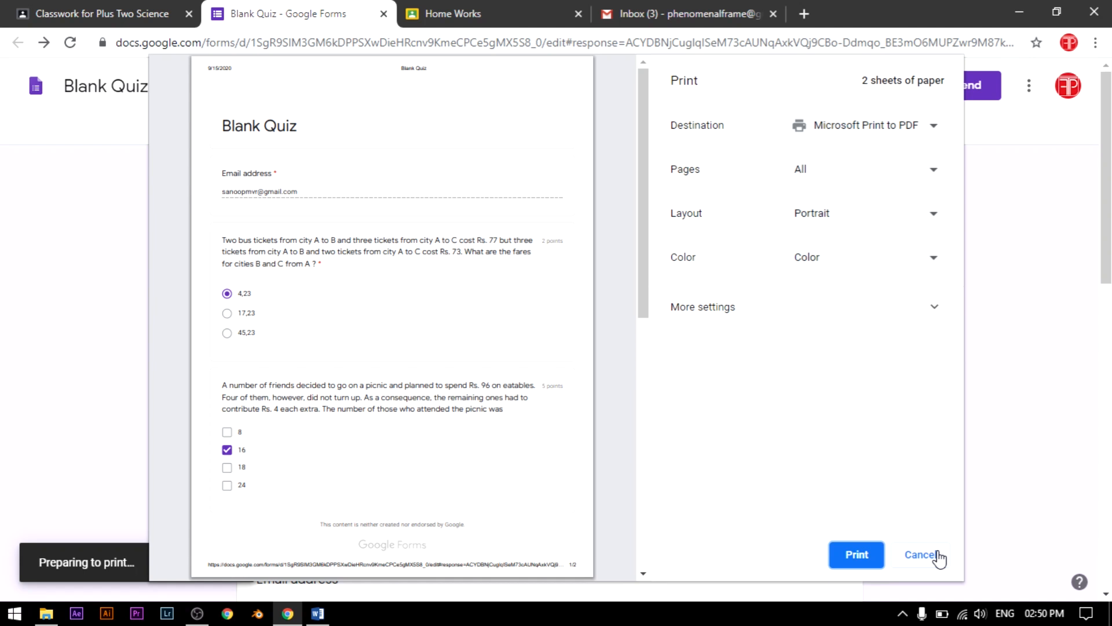
pyautogui.click(920, 555)
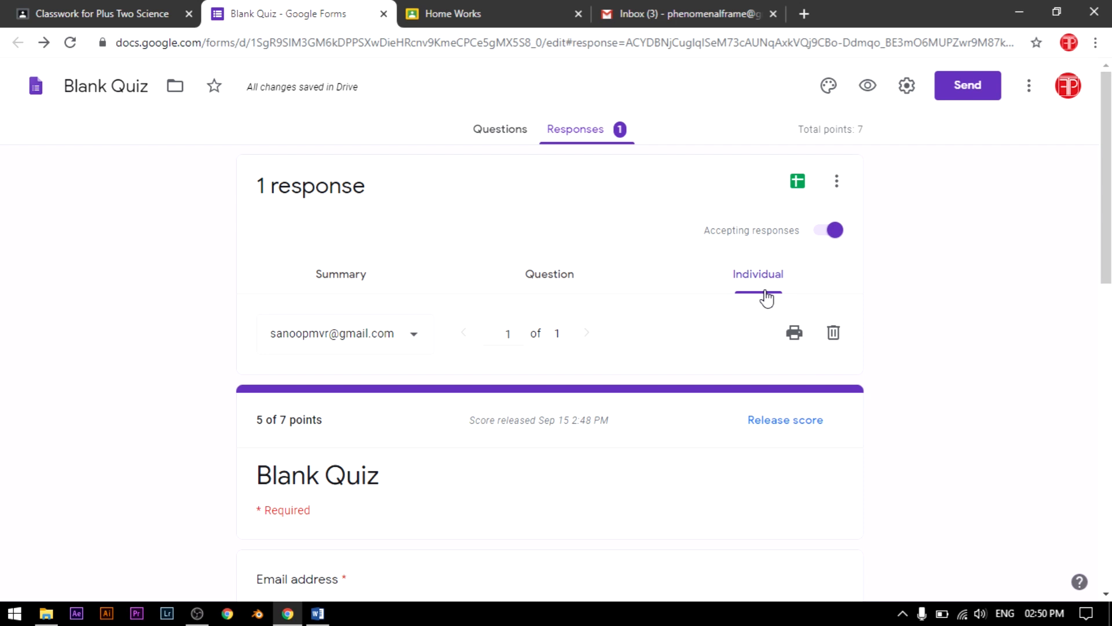
# Create a new spreadsheet named Blank Quiz (Responses) for the form's responses and check its score and answer columns.
pyautogui.click(792, 180)
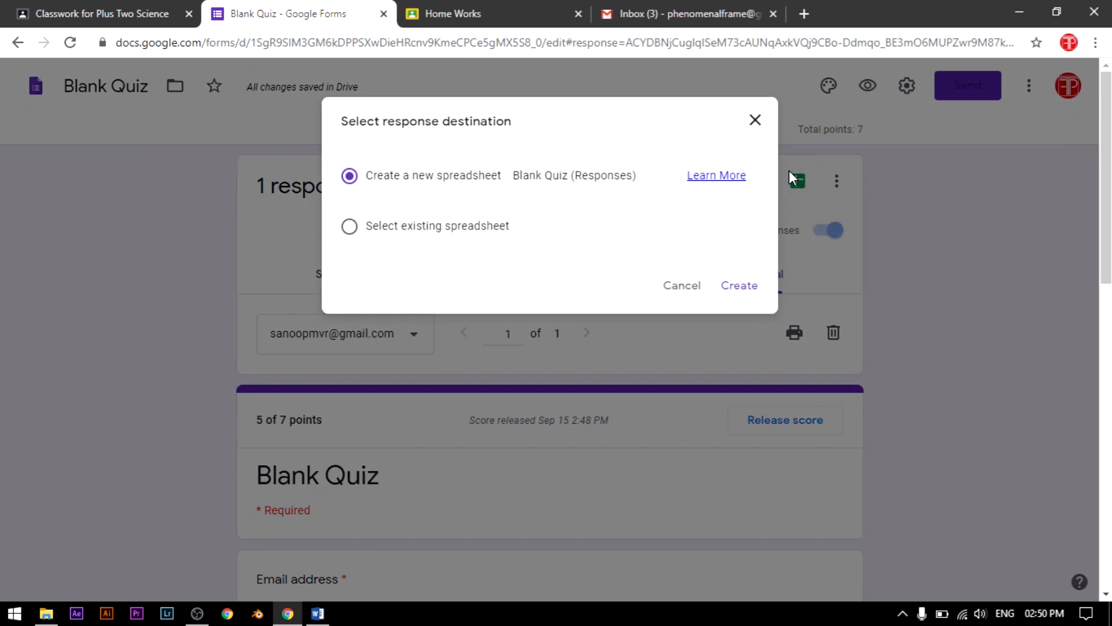
pyautogui.click(739, 289)
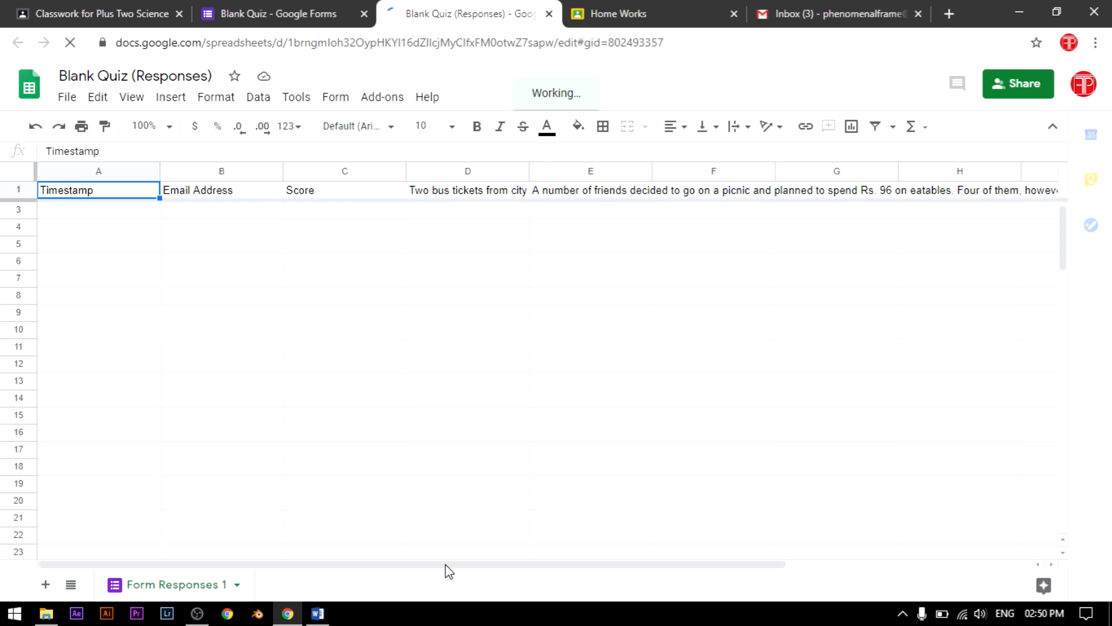
pyautogui.moveTo(449, 562); pyautogui.dragTo(487, 551)
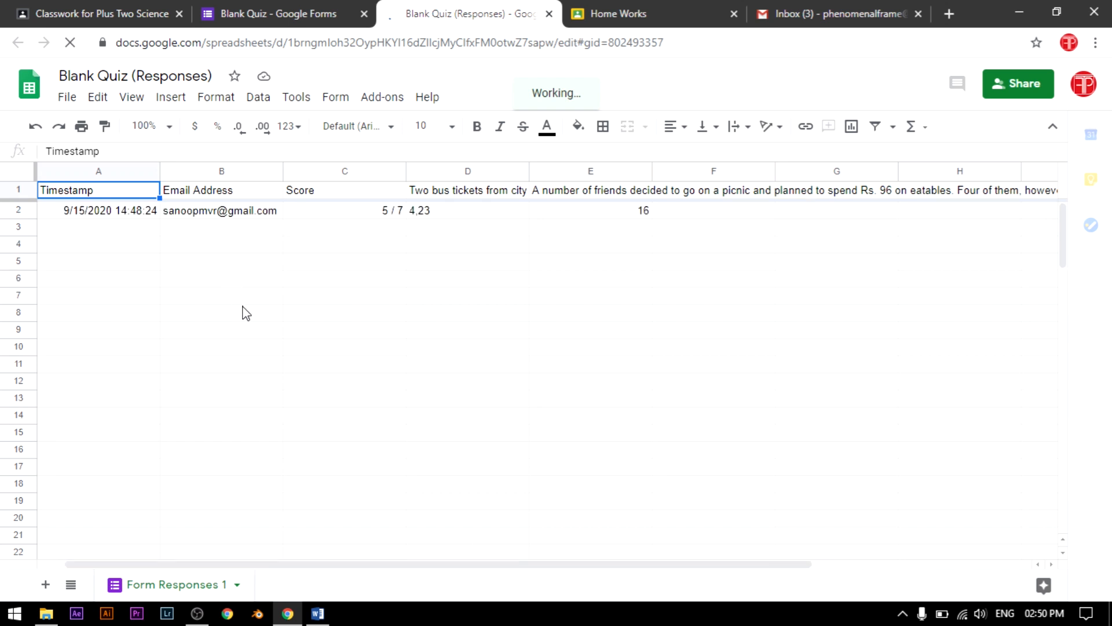
pyautogui.click(387, 212)
pyautogui.click(432, 212)
pyautogui.click(571, 212)
pyautogui.click(338, 201)
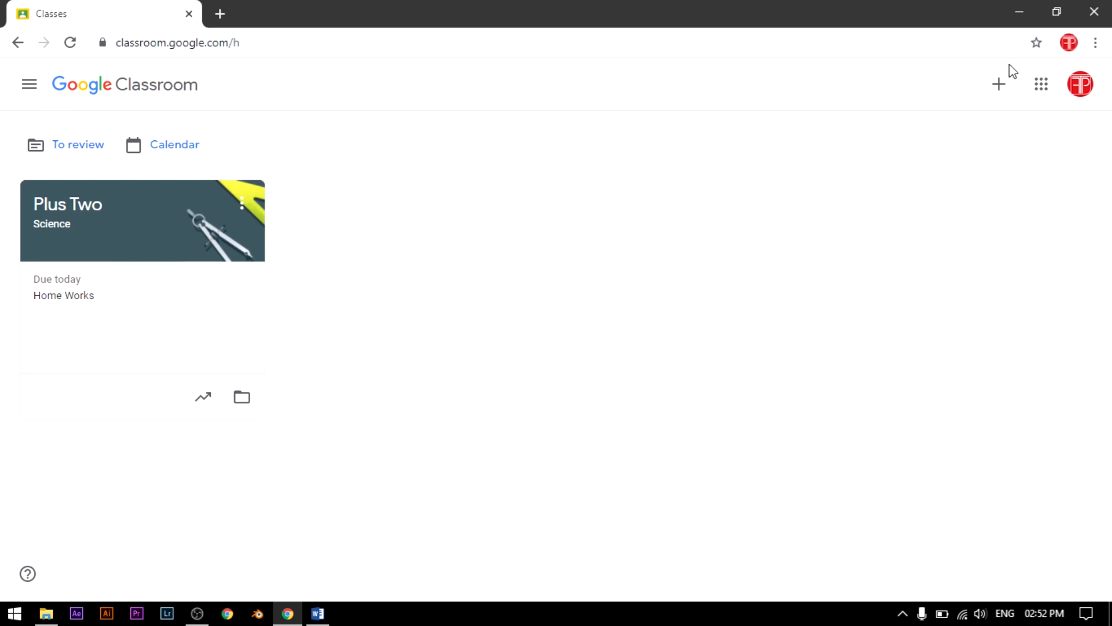
# Create a class in Google Classroom named Plustwo with the subject Physics.
pyautogui.click(1003, 87)
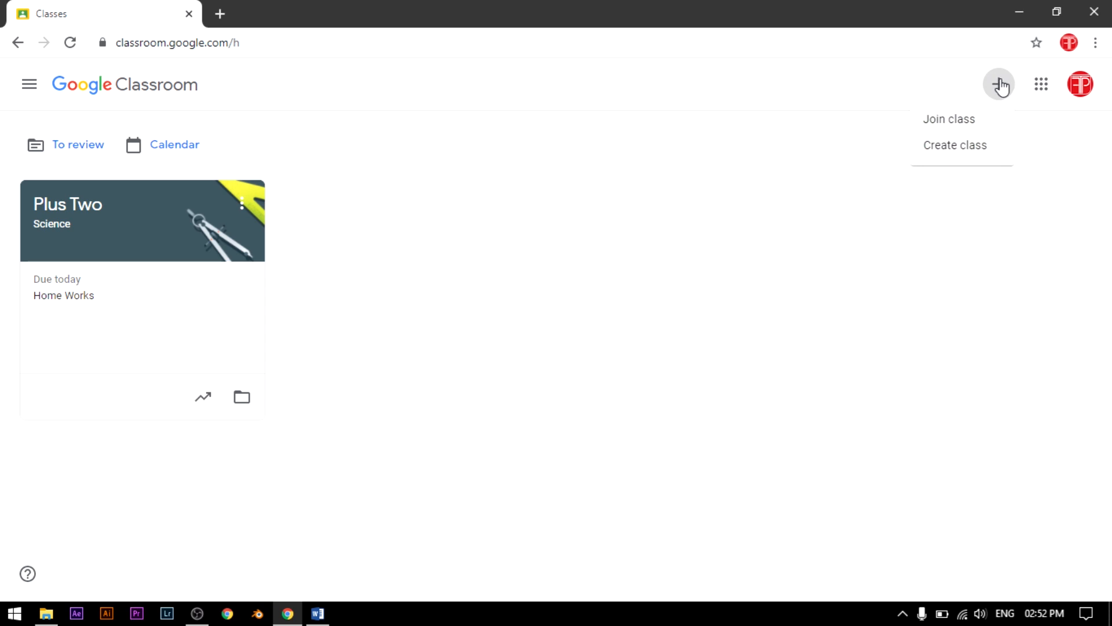
pyautogui.click(965, 146)
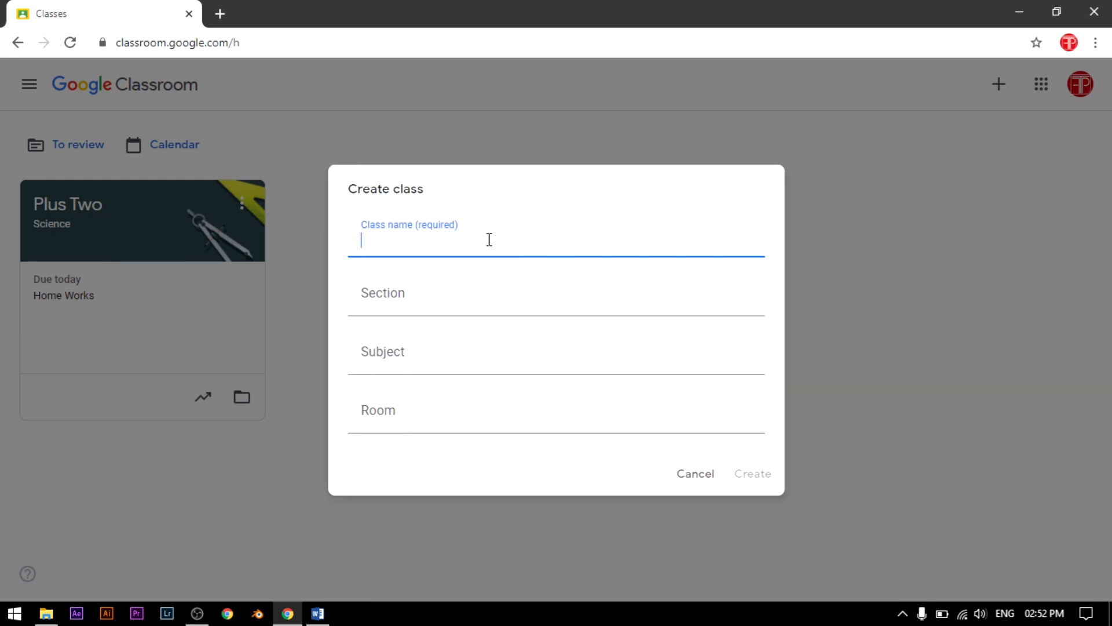
pyautogui.write('Plustwo')
pyautogui.click(445, 307)
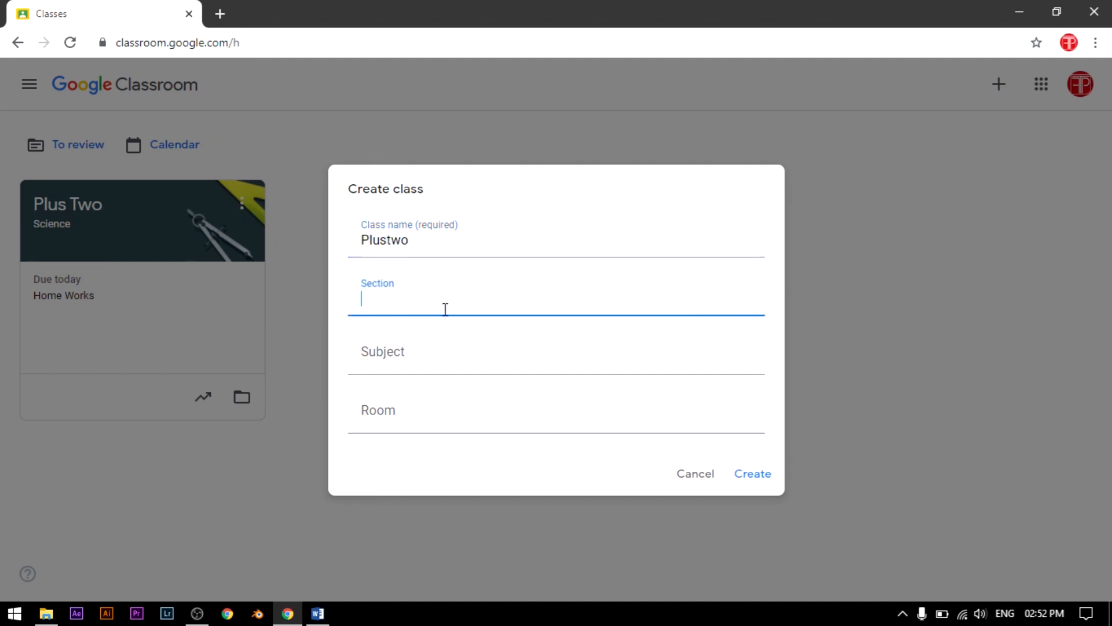
pyautogui.click(427, 352)
pyautogui.write('Physics')
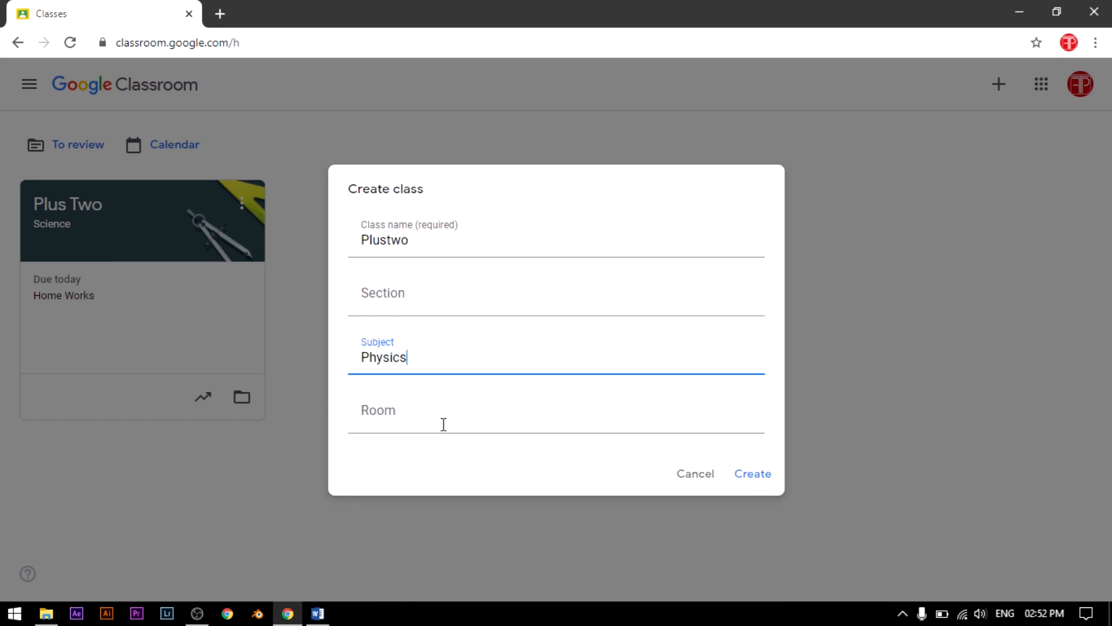
pyautogui.click(763, 477)
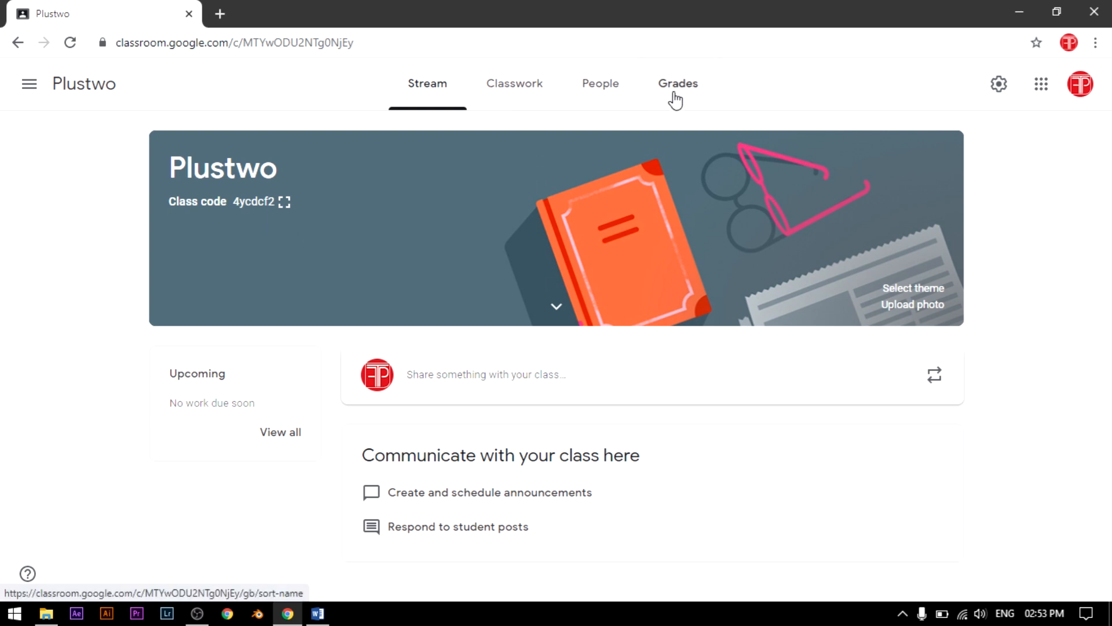
# Return to the class overview and archive the Plustwo class.
pyautogui.click(28, 87)
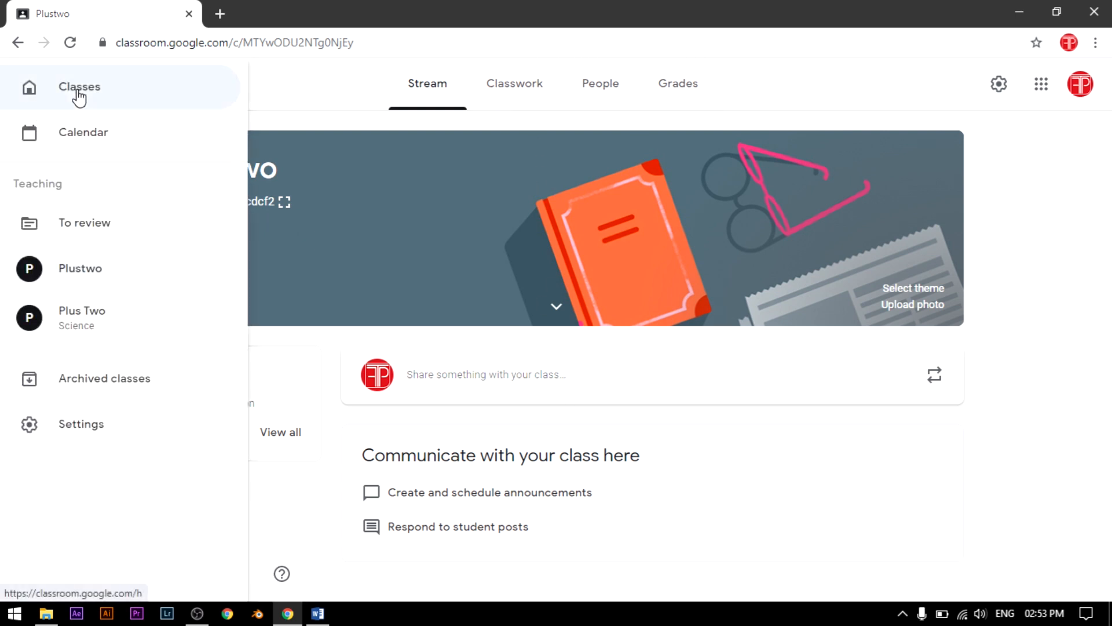
pyautogui.click(77, 93)
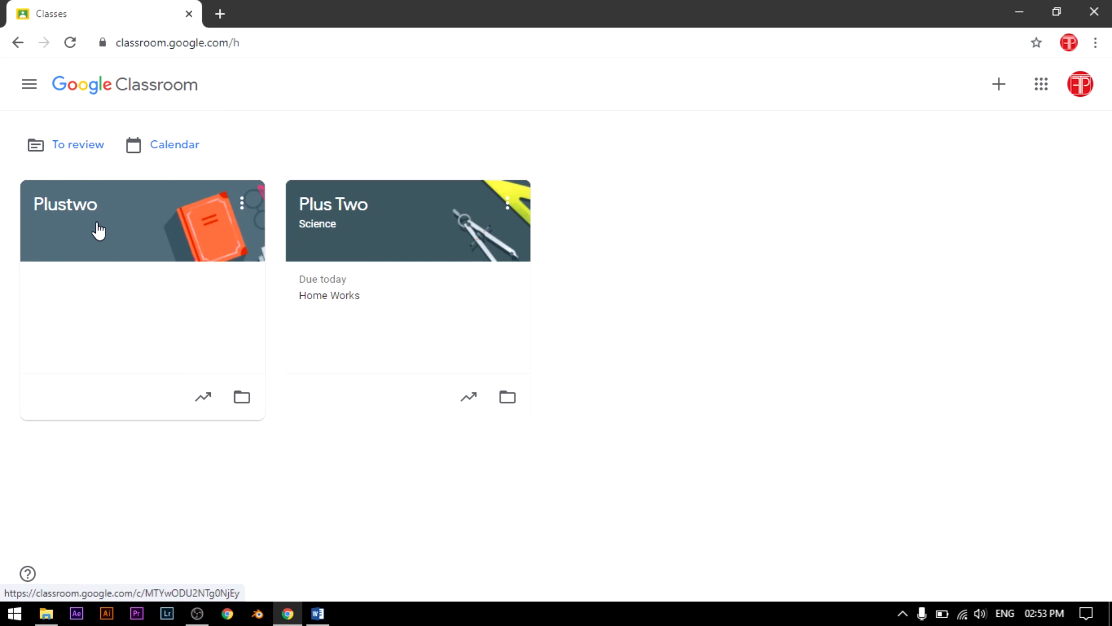
pyautogui.click(242, 204)
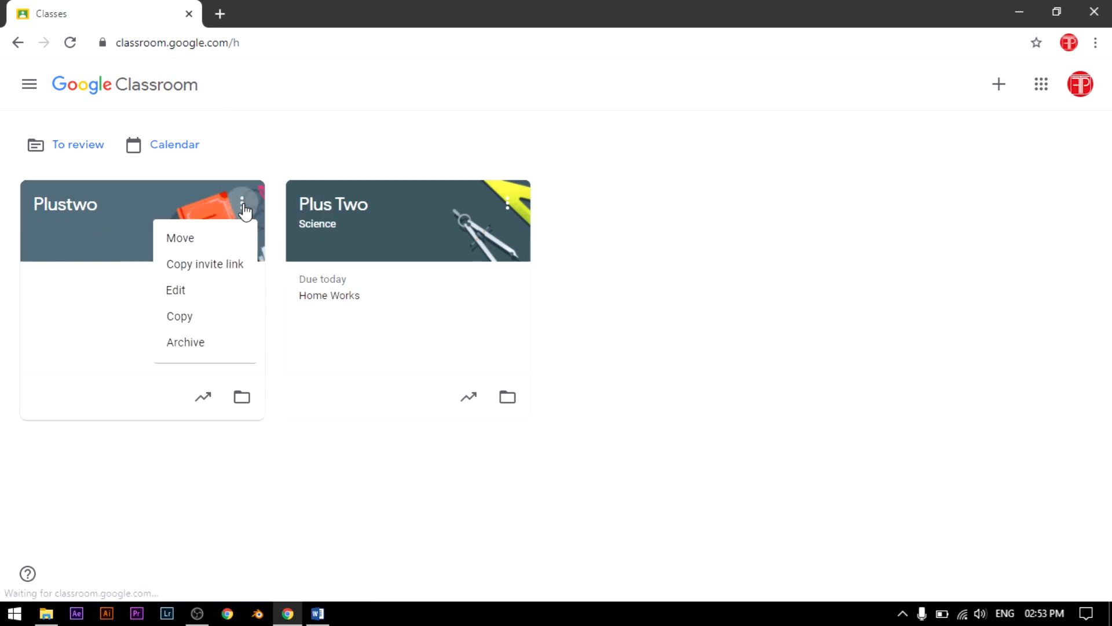
pyautogui.click(199, 344)
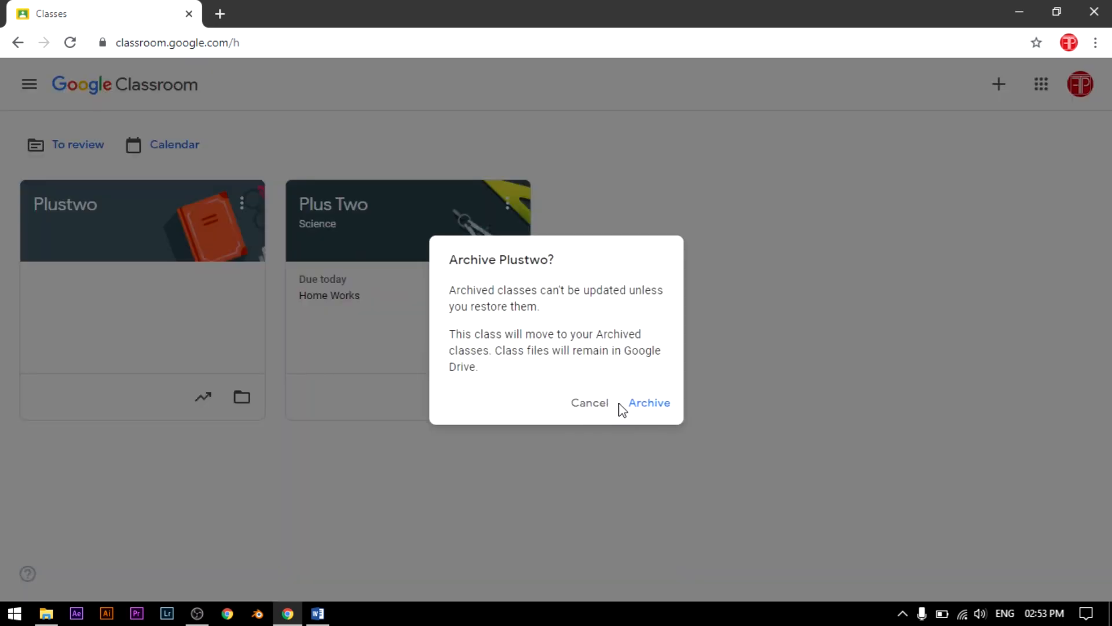
pyautogui.click(639, 407)
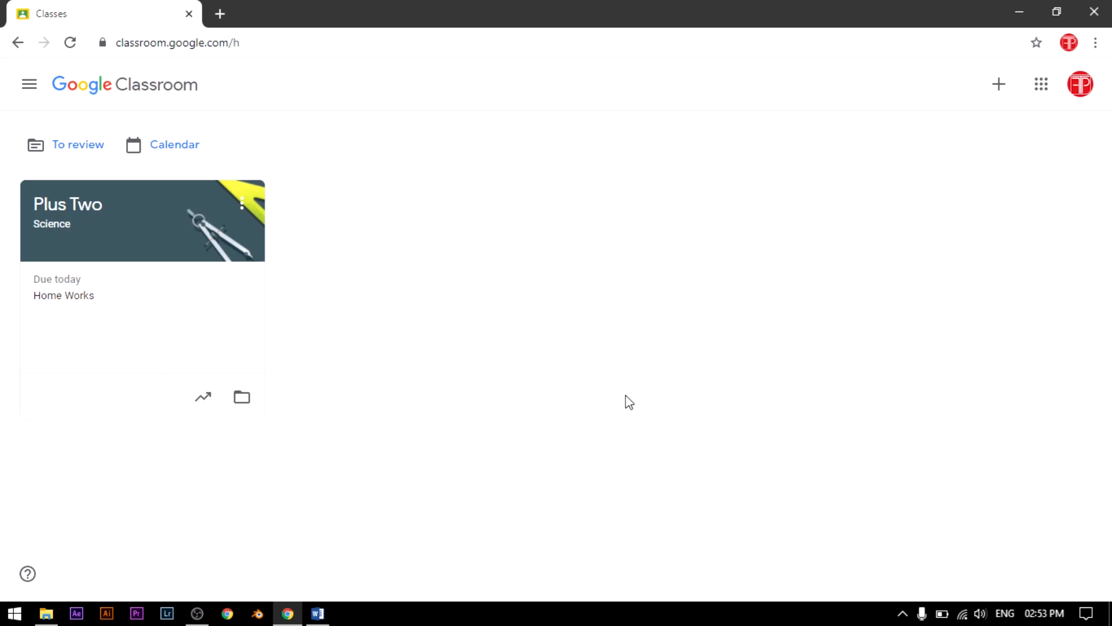
# Delete the Plustwo class from the archived classes and go back to the class overview.
pyautogui.click(29, 85)
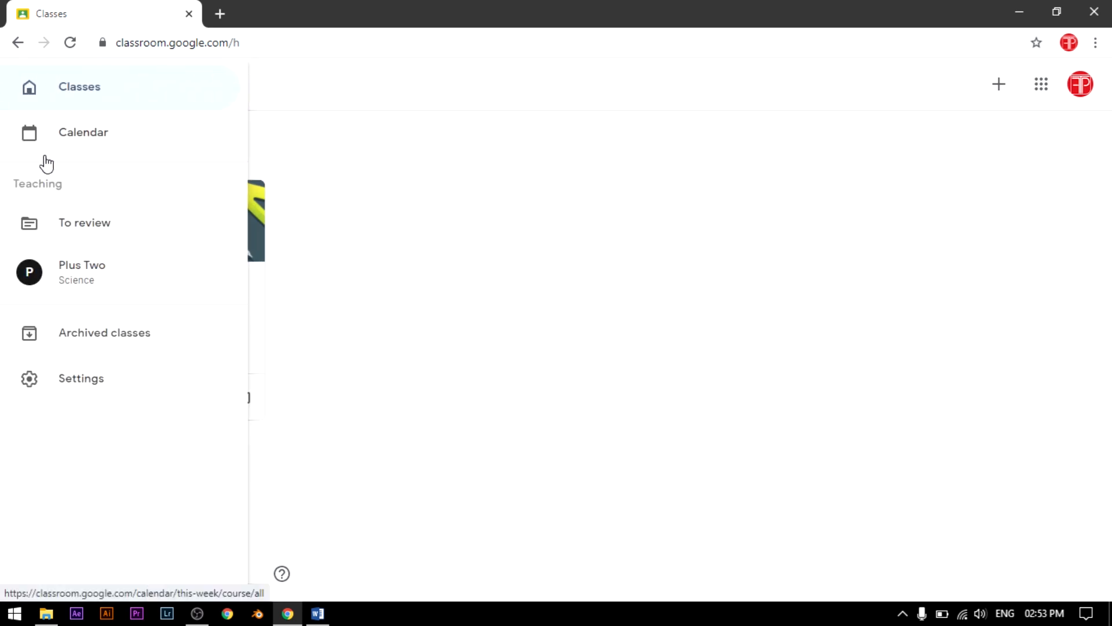
pyautogui.click(101, 342)
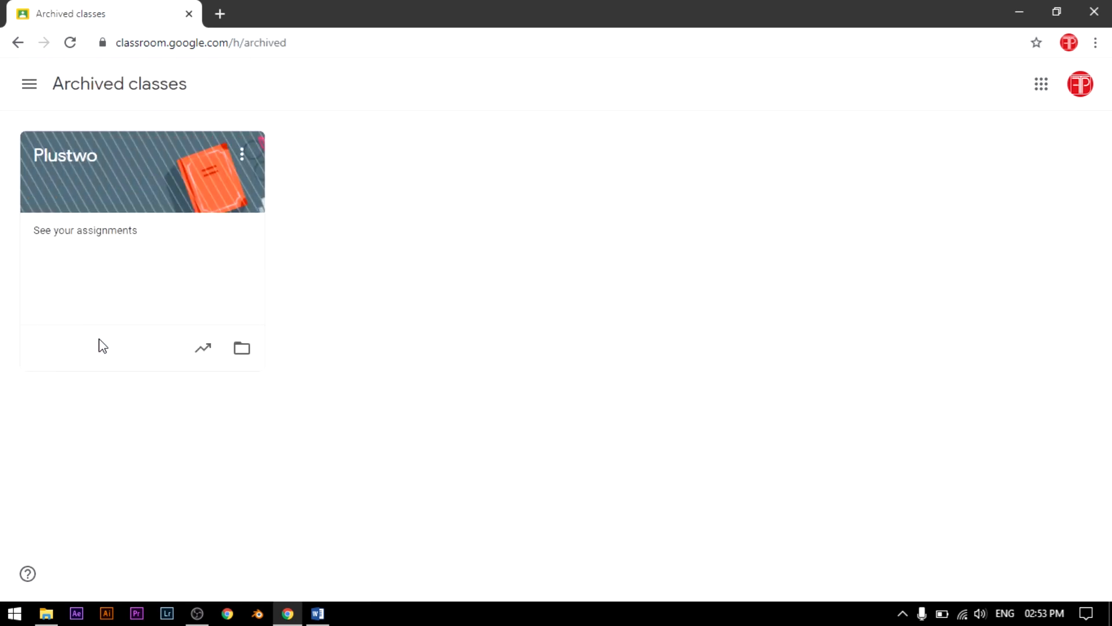
pyautogui.click(242, 159)
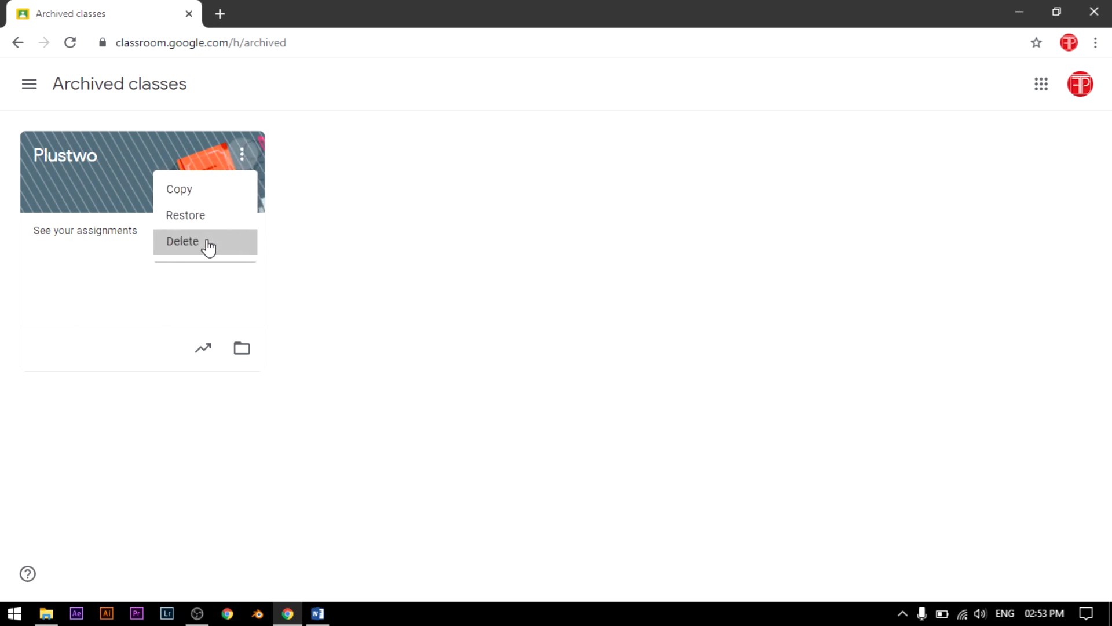
pyautogui.click(208, 244)
pyautogui.click(661, 409)
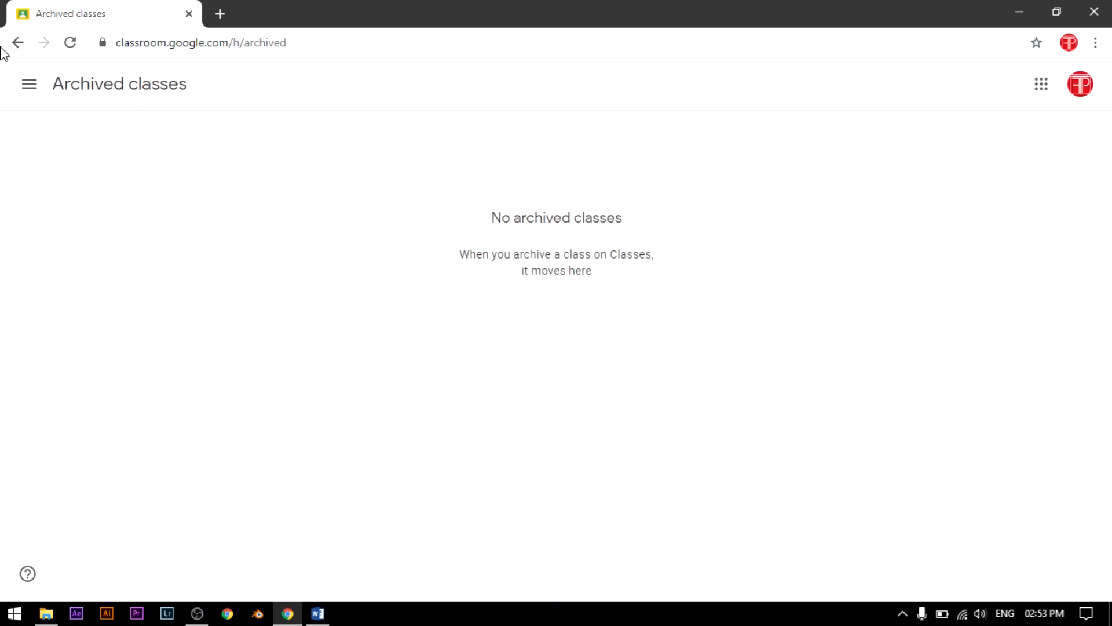
pyautogui.click(18, 42)
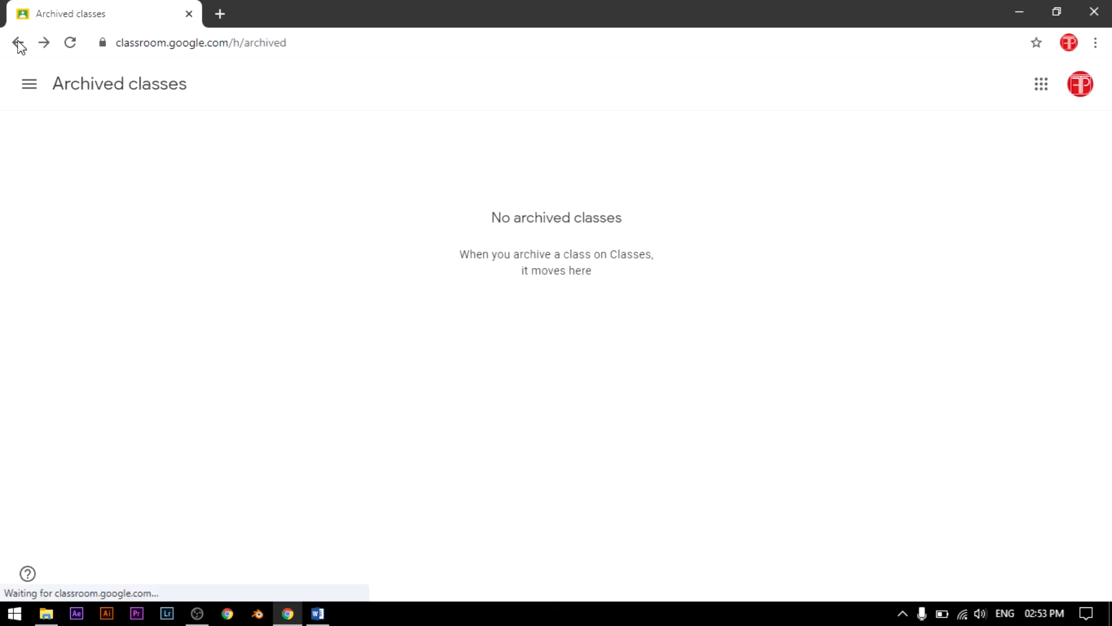
pyautogui.click(28, 83)
pyautogui.click(54, 106)
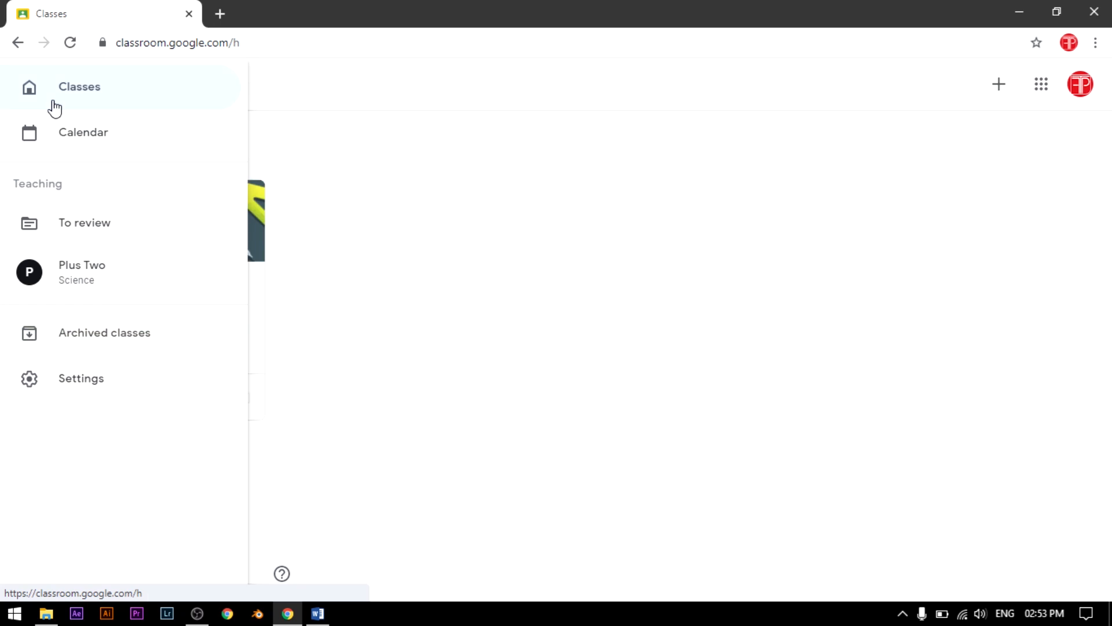